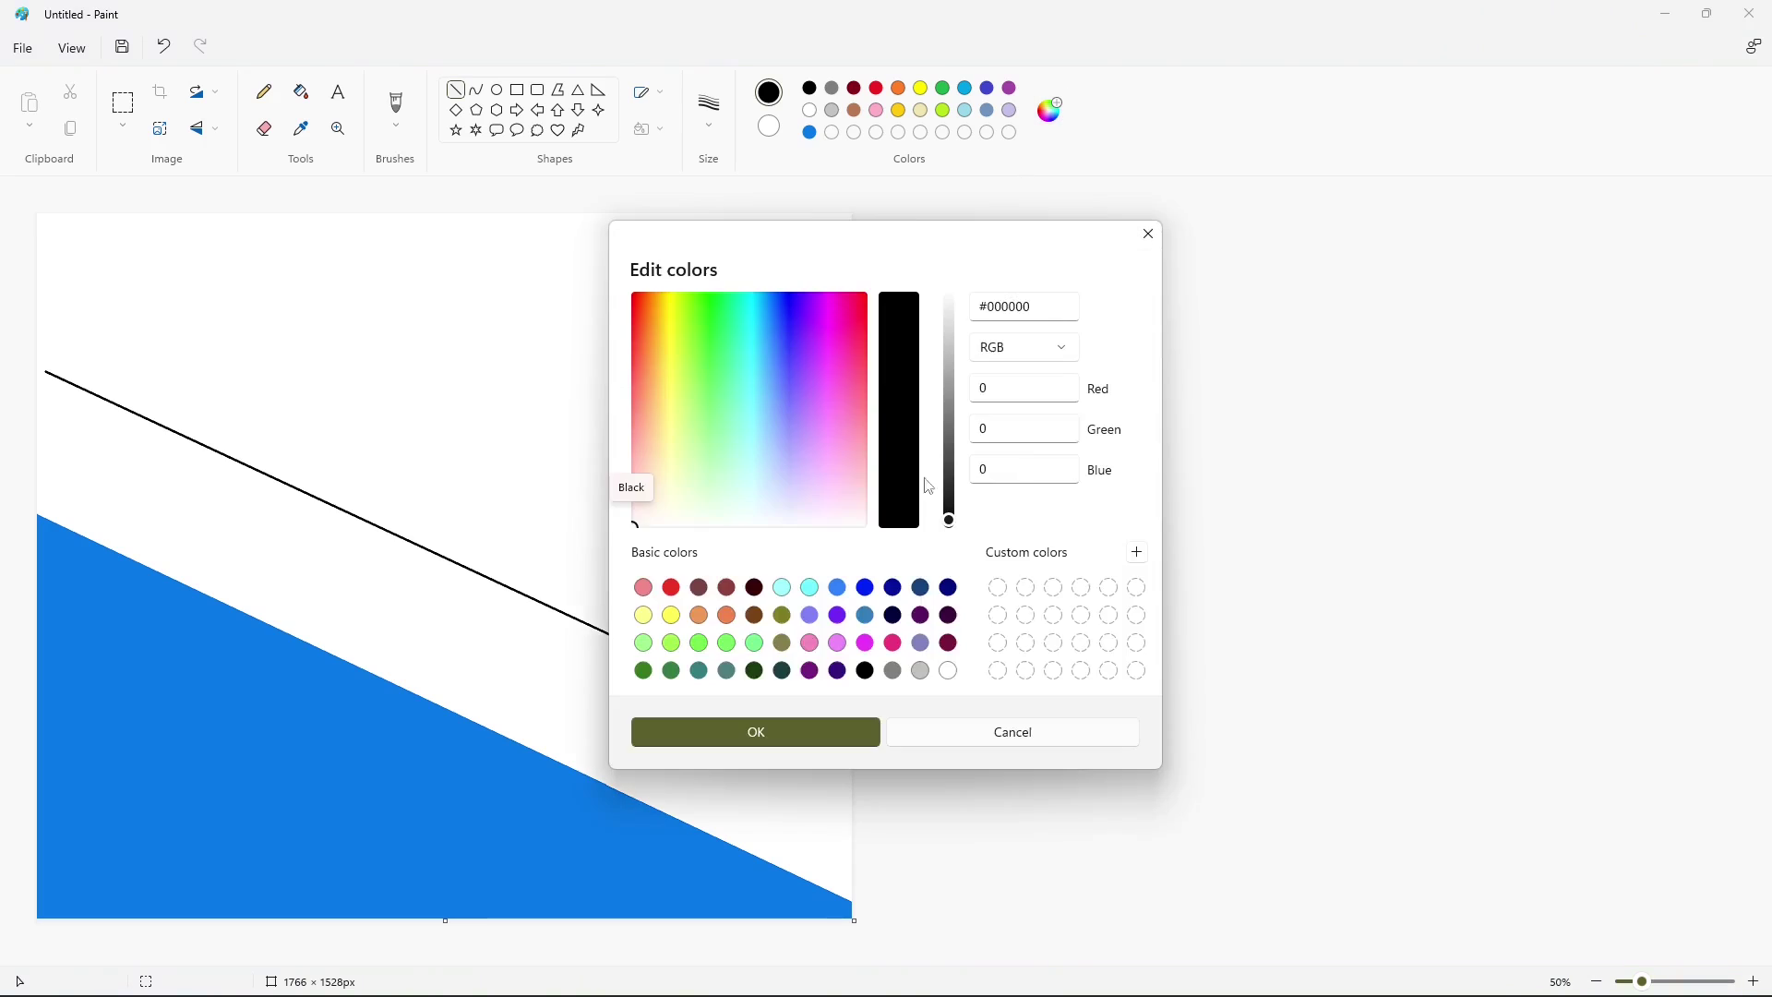
Extend the black diagonal line across the full canvas and fill the band between it and the blue area with black
key(Escape)
key(ctrl+z)
key(ctrl+y)
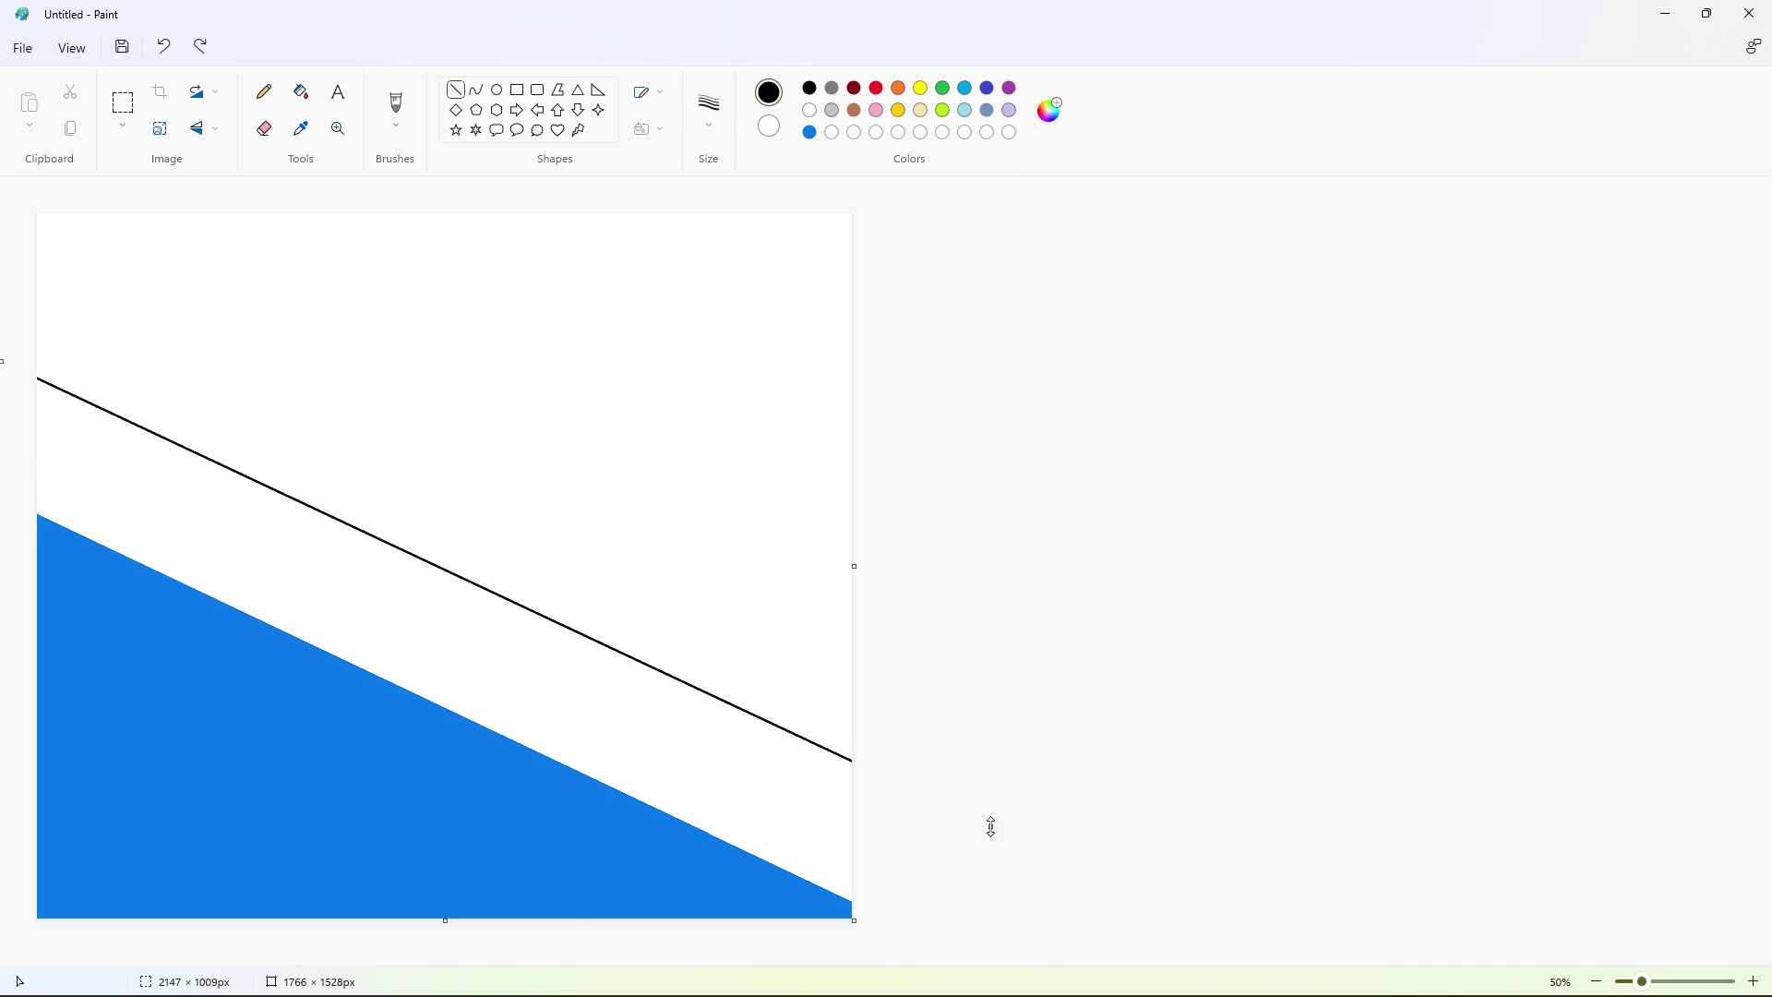
click(381, 582)
Mix a brighter, lighter shade of the custom blue and fill the black diagonal band with it
click(809, 132)
click(1050, 110)
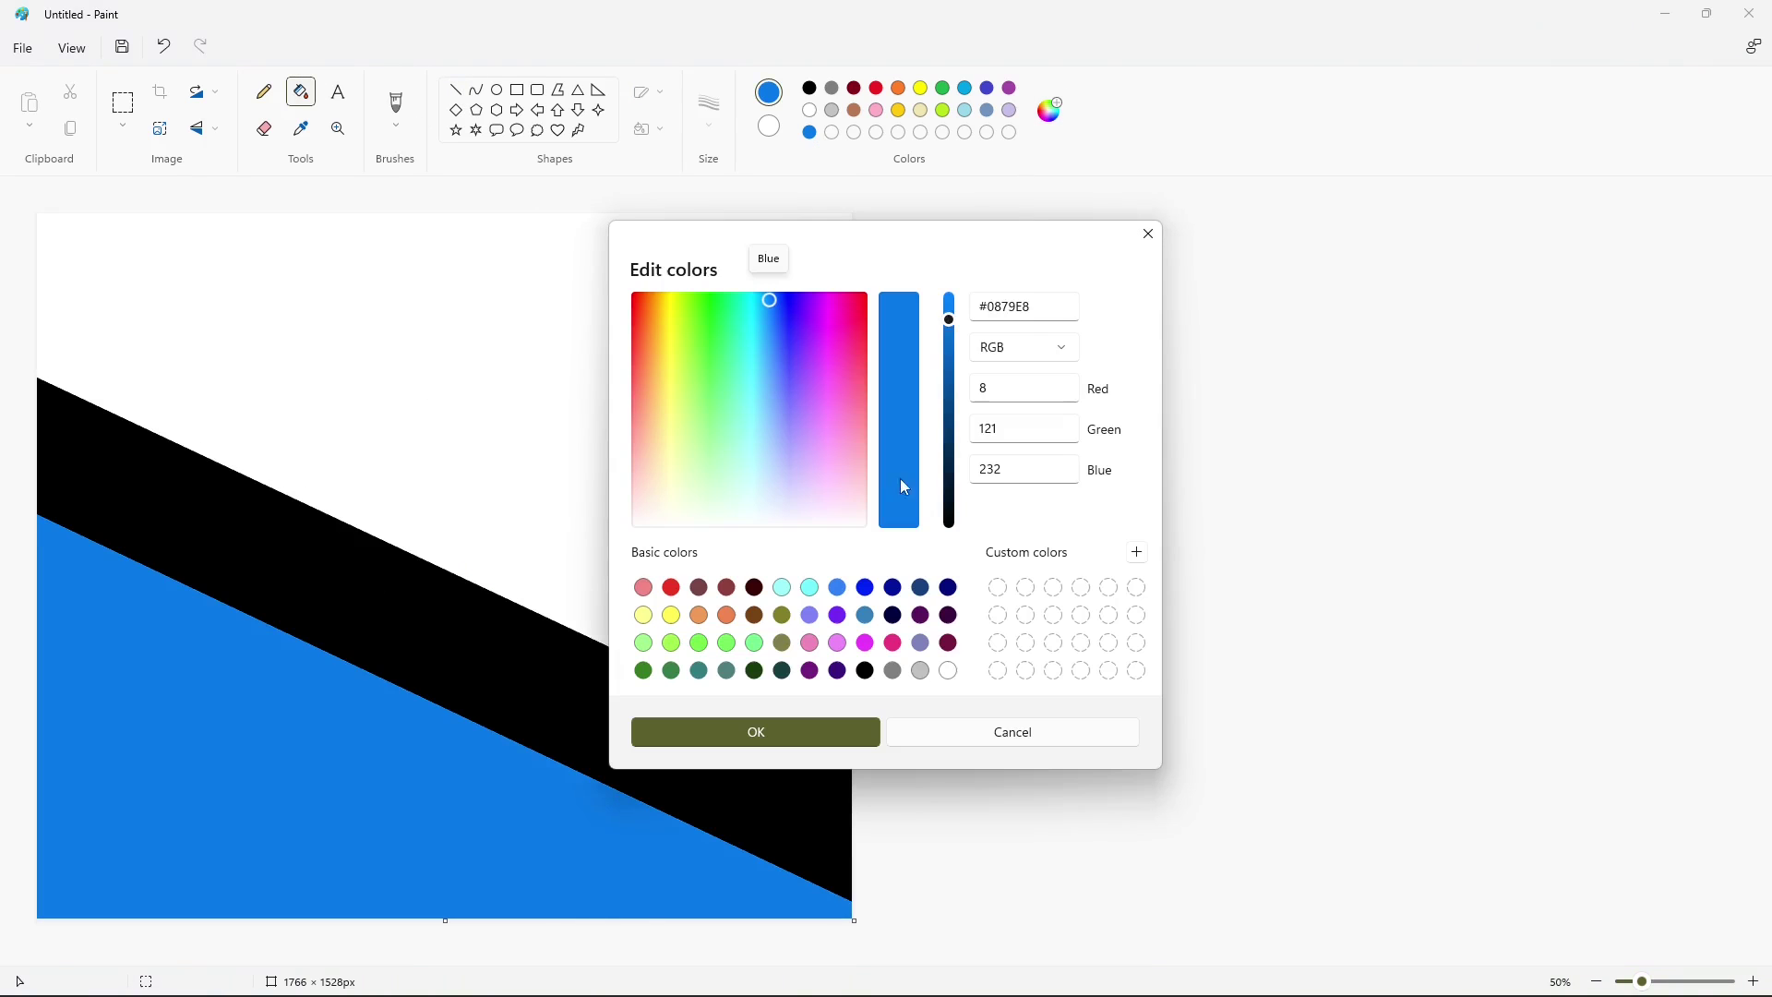
drag(949, 321, 950, 288)
drag(767, 309, 766, 358)
click(756, 731)
click(542, 656)
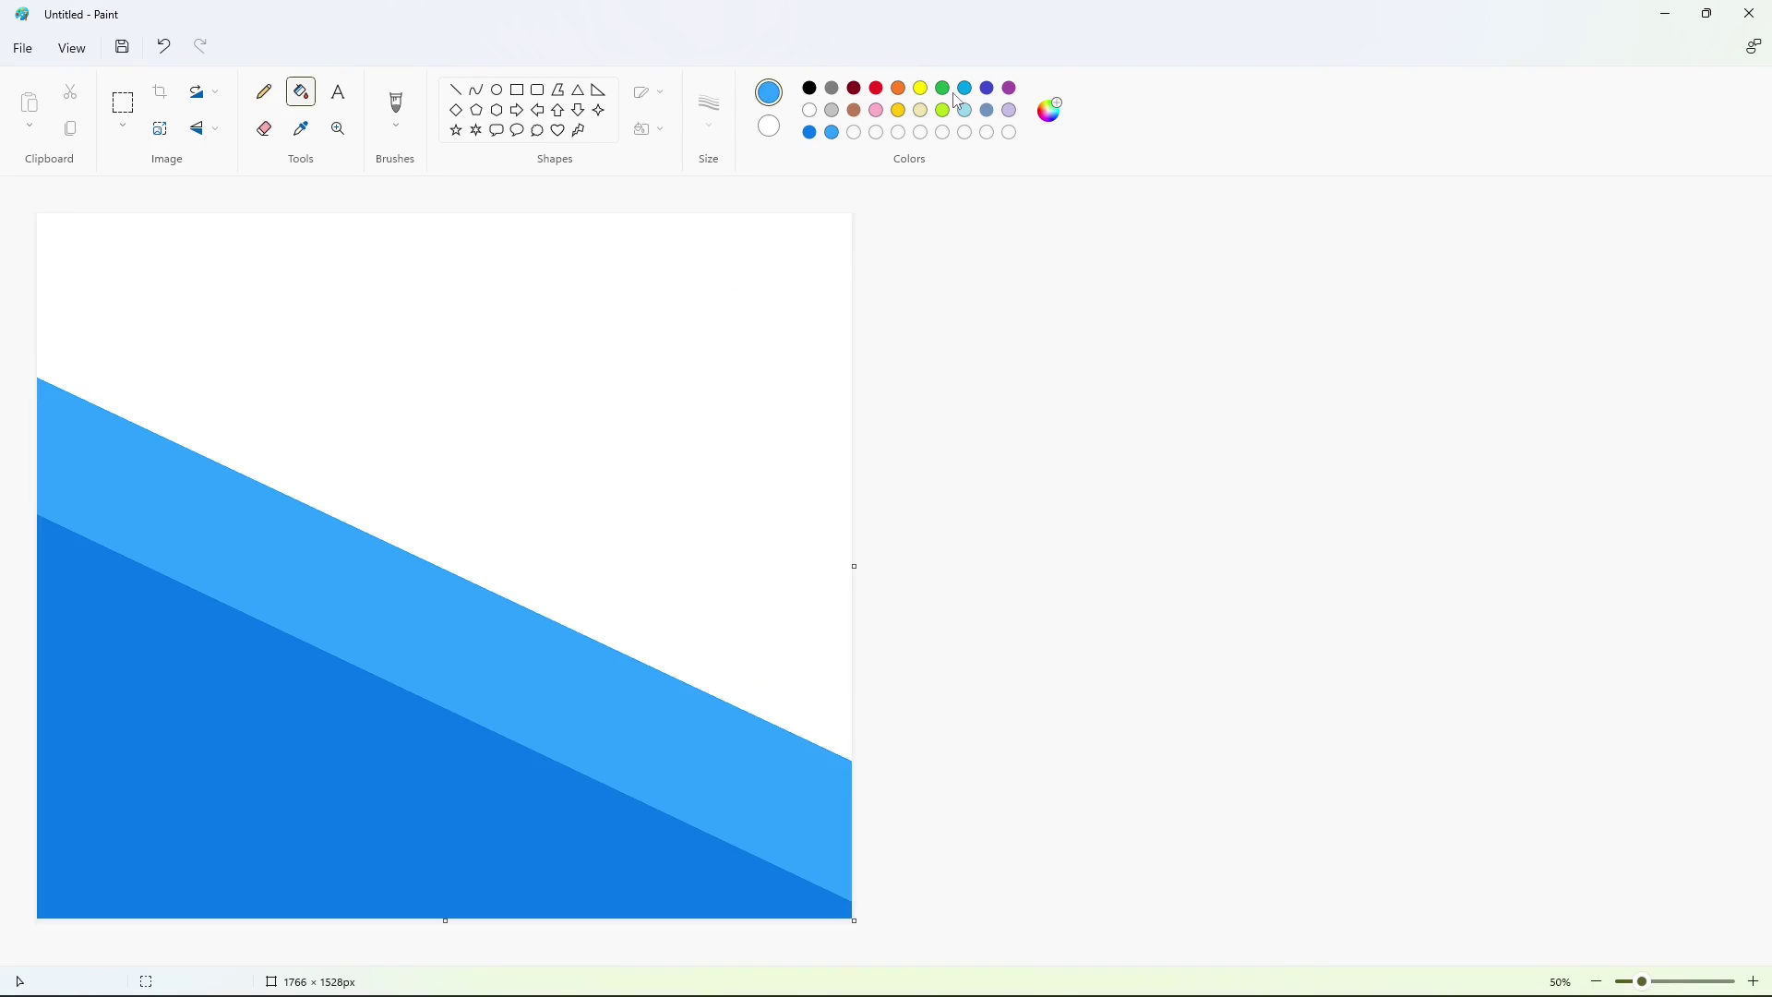
Mix a slightly darkened turquoise as a new custom drawing color
click(1050, 109)
click(762, 302)
click(756, 302)
drag(949, 319, 948, 331)
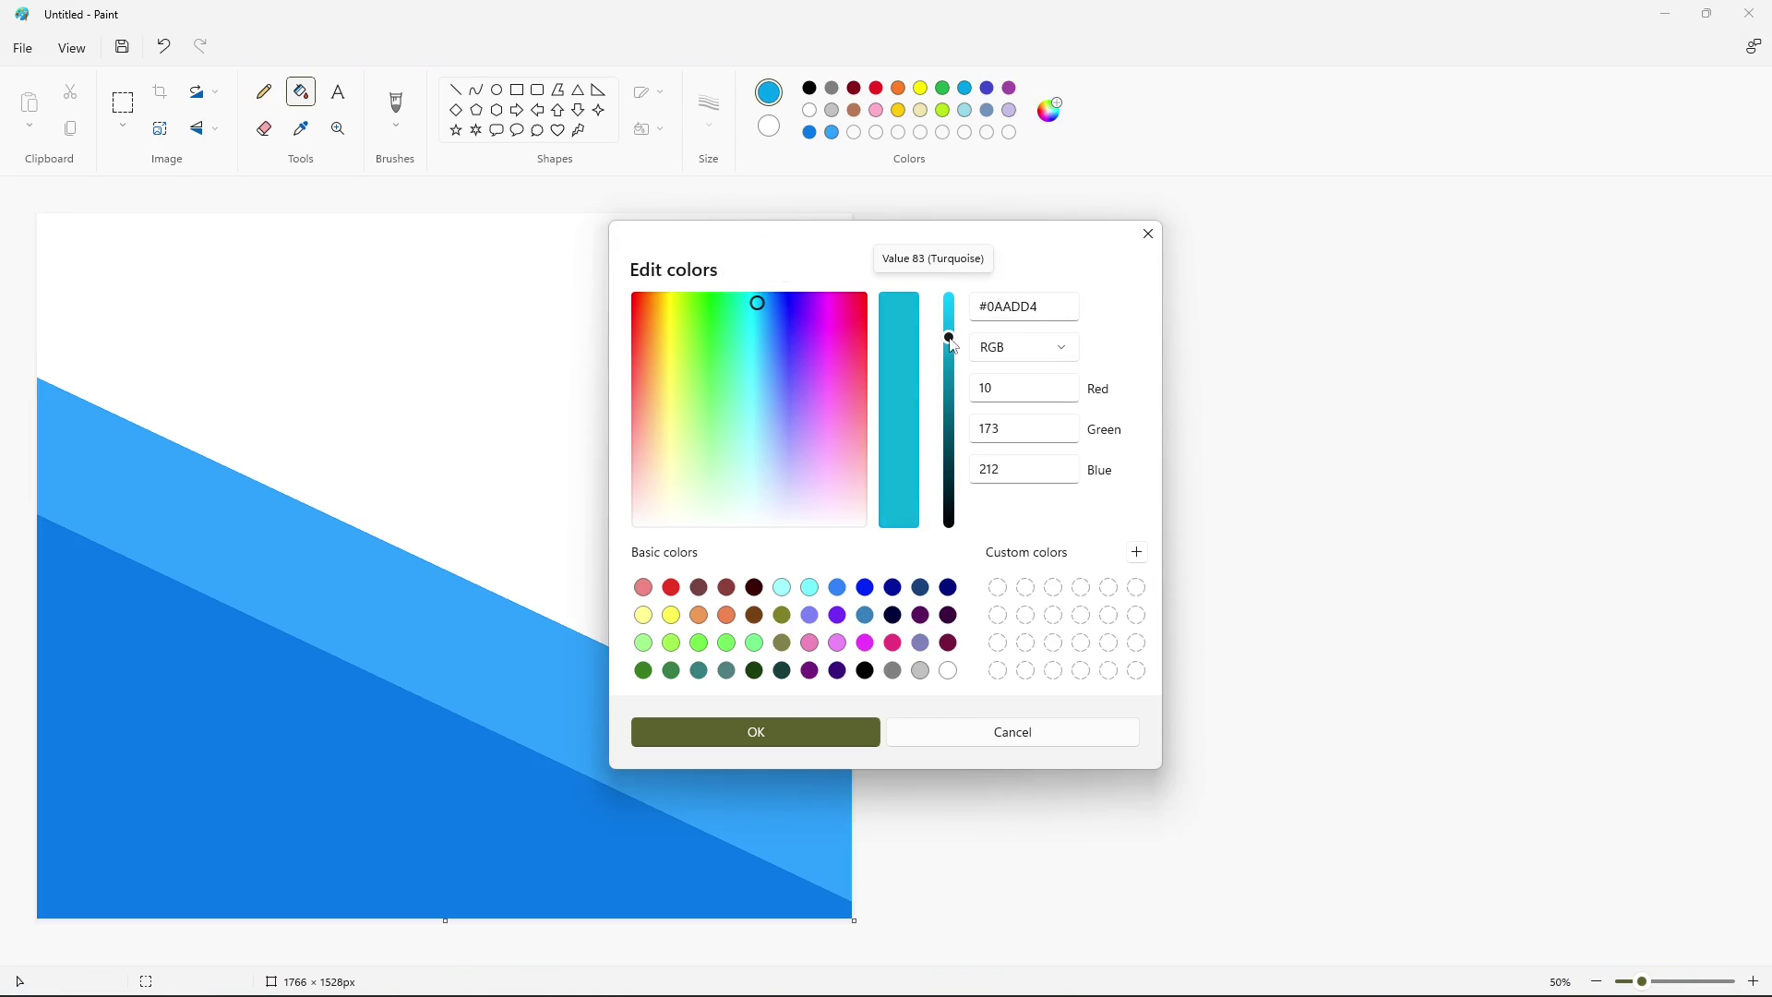
click(756, 731)
Draw a turquoise diagonal line from the canvas's upper-left corner to its right edge and fill the band below it with turquoise
click(456, 90)
drag(53, 219, 912, 602)
click(301, 92)
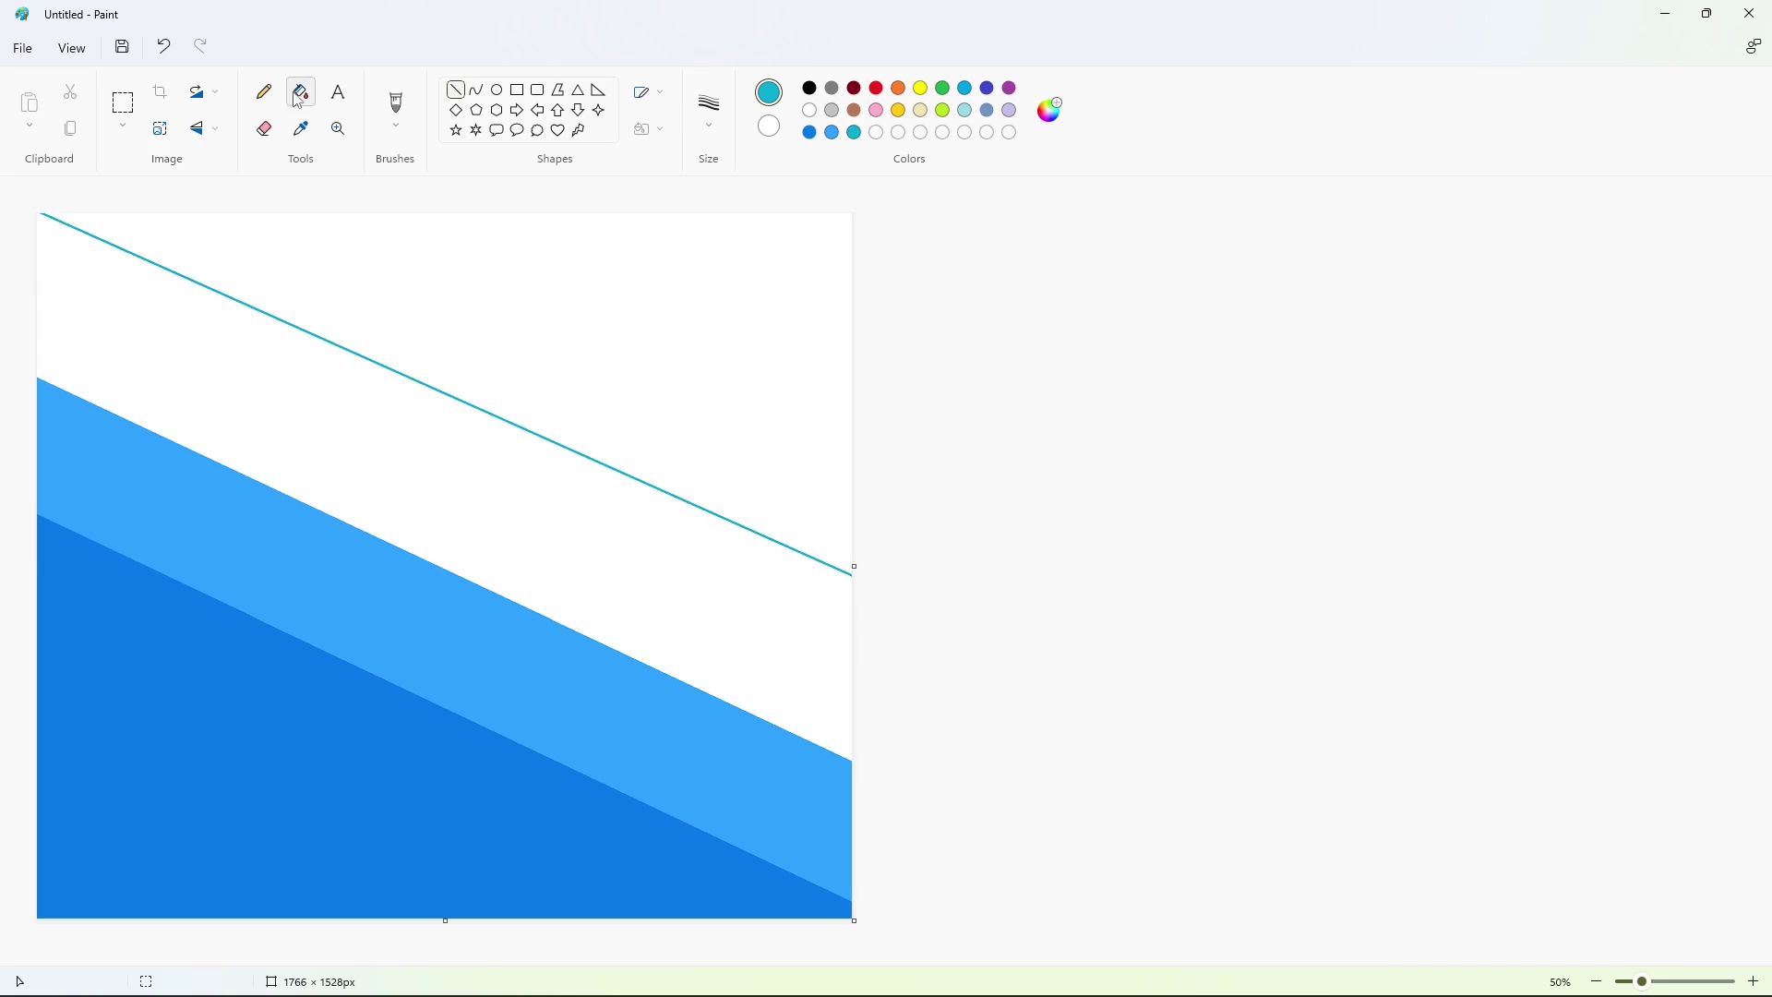
click(553, 517)
Mix a bright aqua-green and fill the remaining white corner of the canvas with it
click(1050, 109)
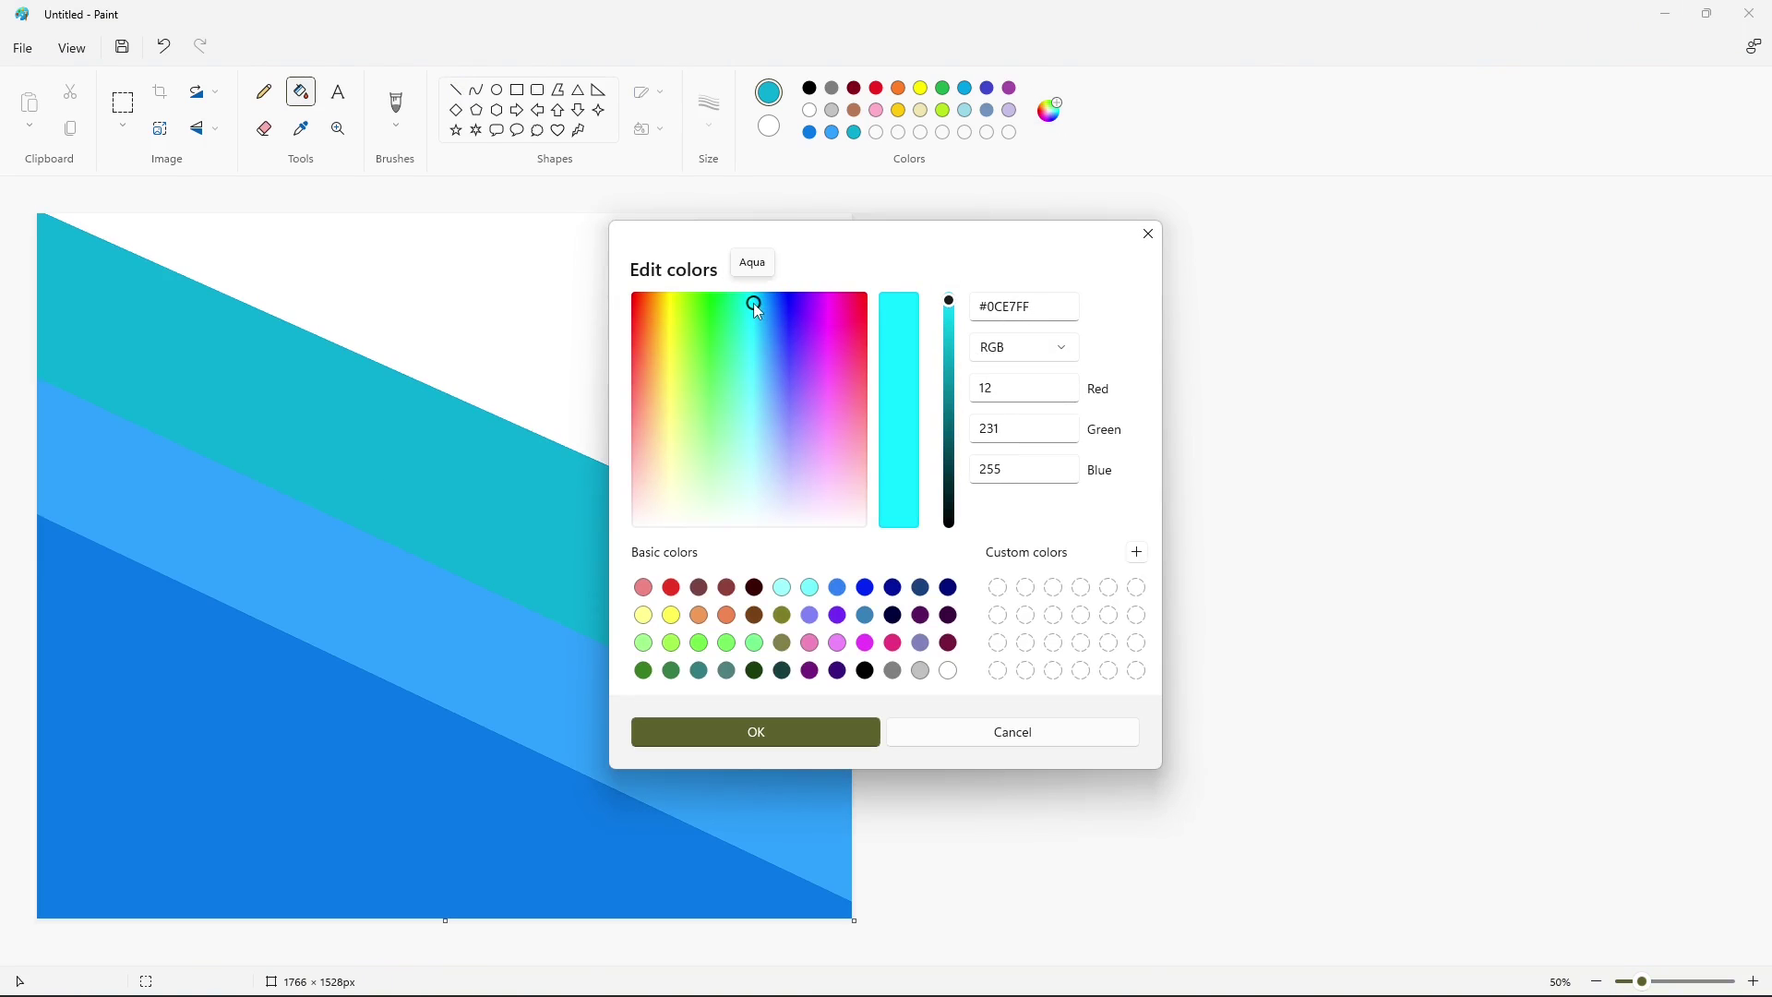
click(740, 328)
click(756, 729)
click(590, 341)
Mix a pale mint green and fill the upper-right corner area of the canvas with it
click(1050, 108)
drag(740, 321, 732, 391)
click(755, 730)
click(607, 354)
Shrink the image horizontally to 1% twice, with the aspect ratio unlocked and the vertical scale kept at 100%
click(160, 128)
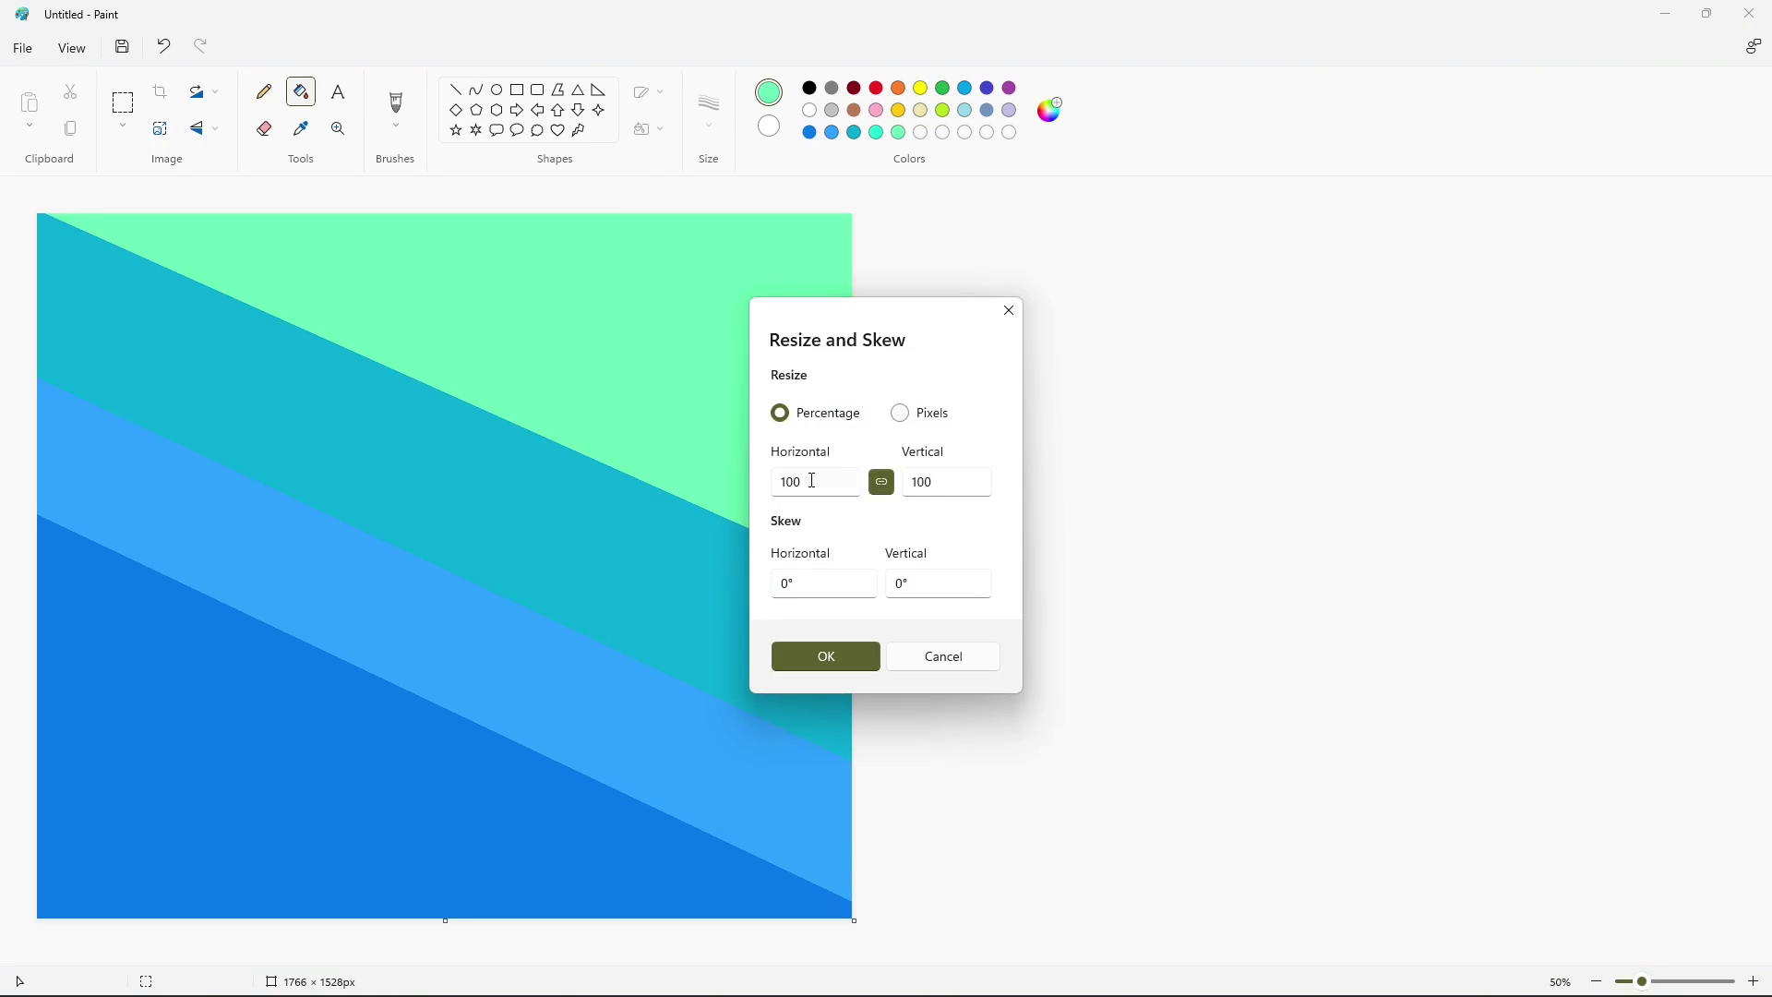
double_click(805, 481)
text(1)
key(Return)
click(160, 129)
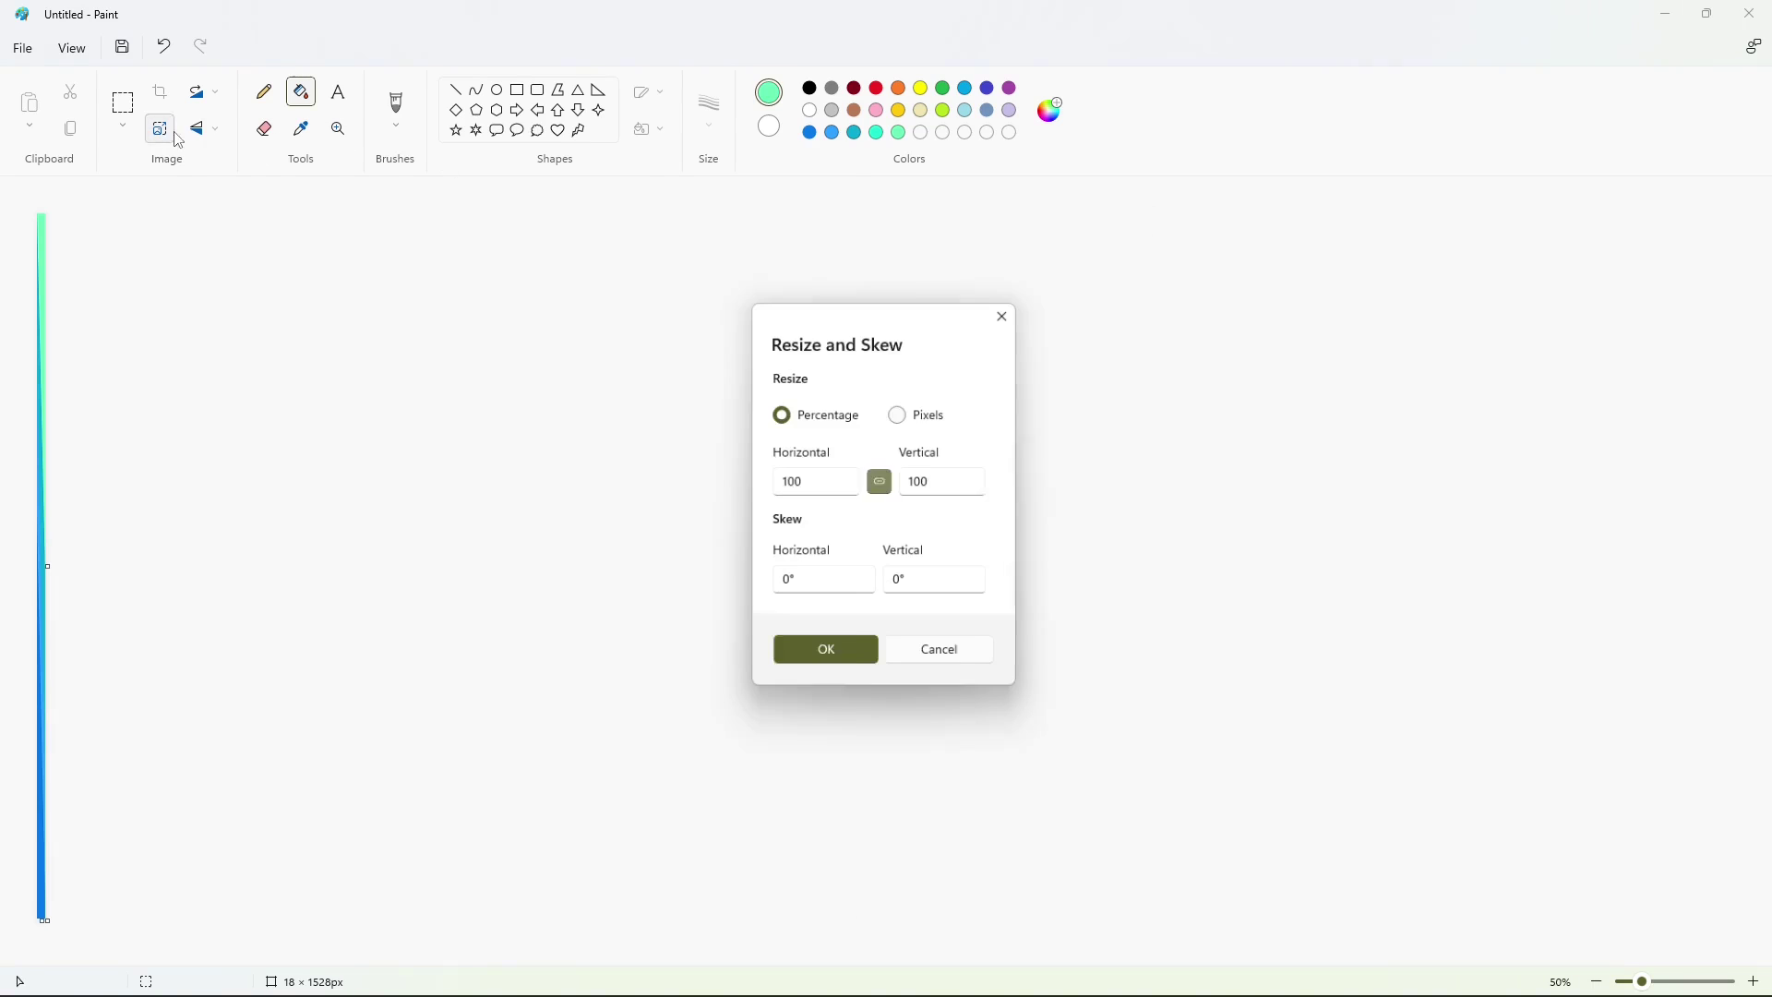
double_click(845, 481)
text(1)
click(861, 658)
Stretch the one-pixel-wide strip horizontally to 500% twice, with the aspect ratio unlocked
click(160, 128)
click(879, 482)
double_click(827, 483)
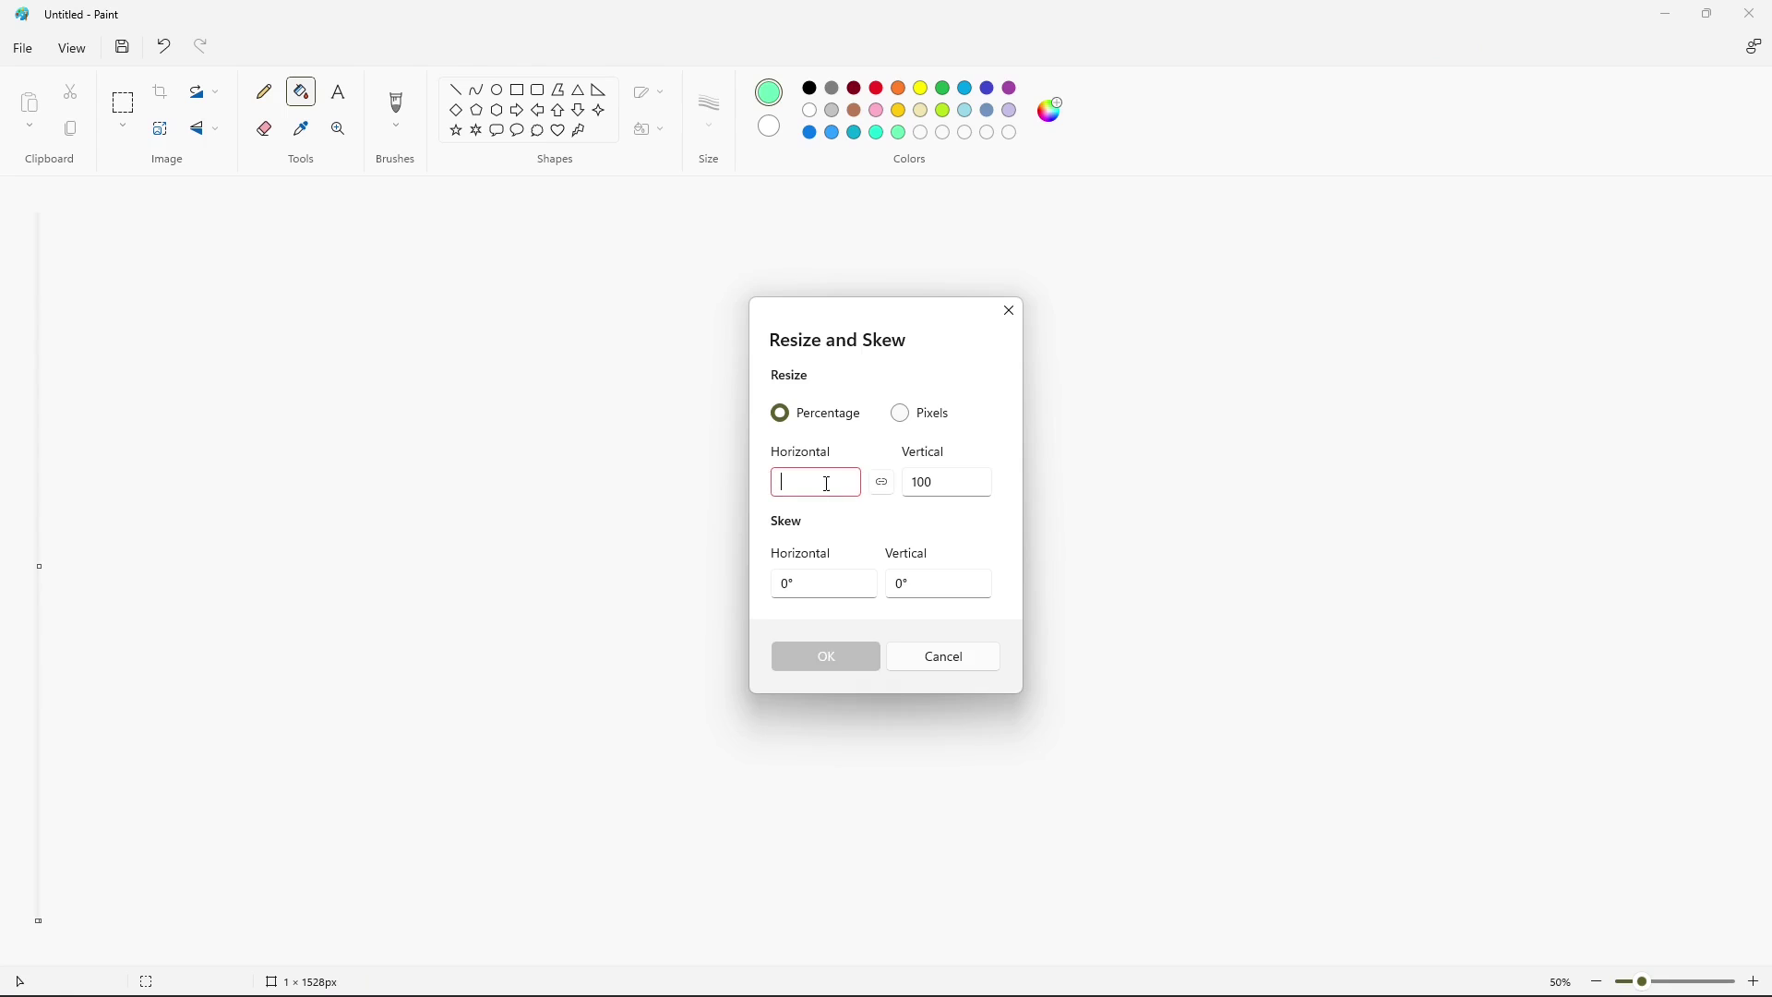
text(500)
click(827, 656)
click(161, 128)
double_click(823, 484)
key(BackSpace)
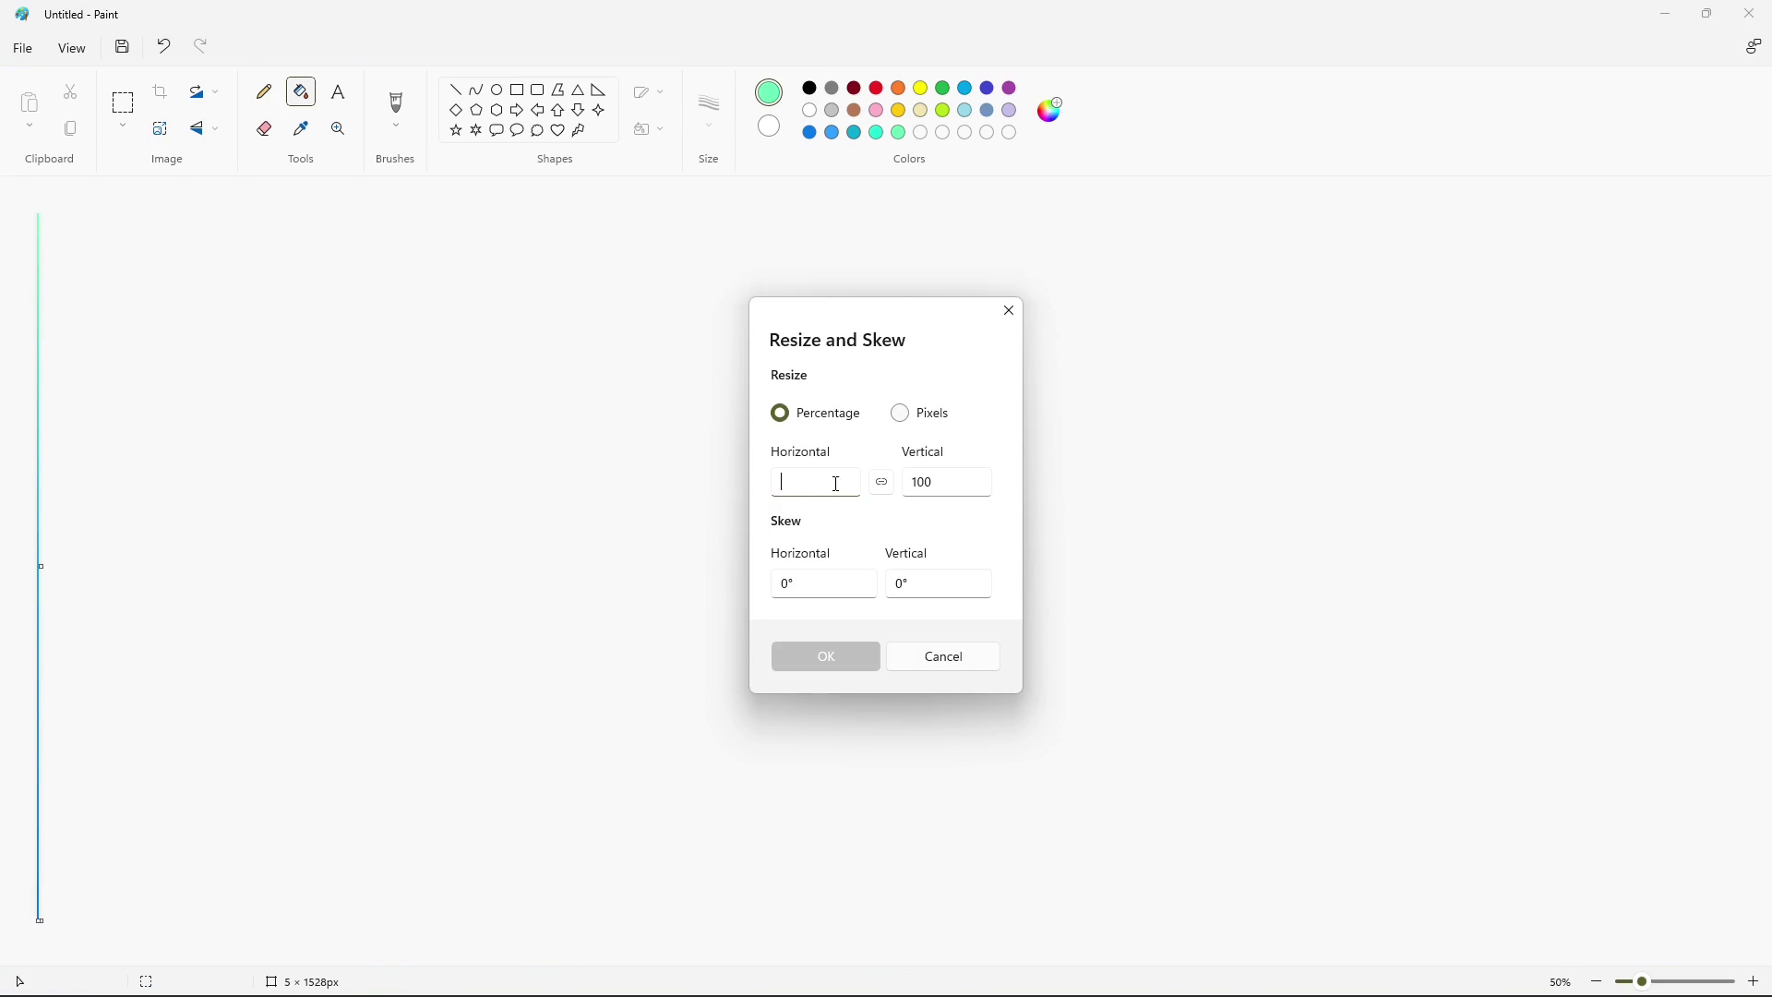
text(500)
key(Return)
Stretch the narrow gradient strip horizontally to 500% three more times, keeping its height at 100%
key(ctrl+w)
double_click(818, 481)
text(500)
key(Return)
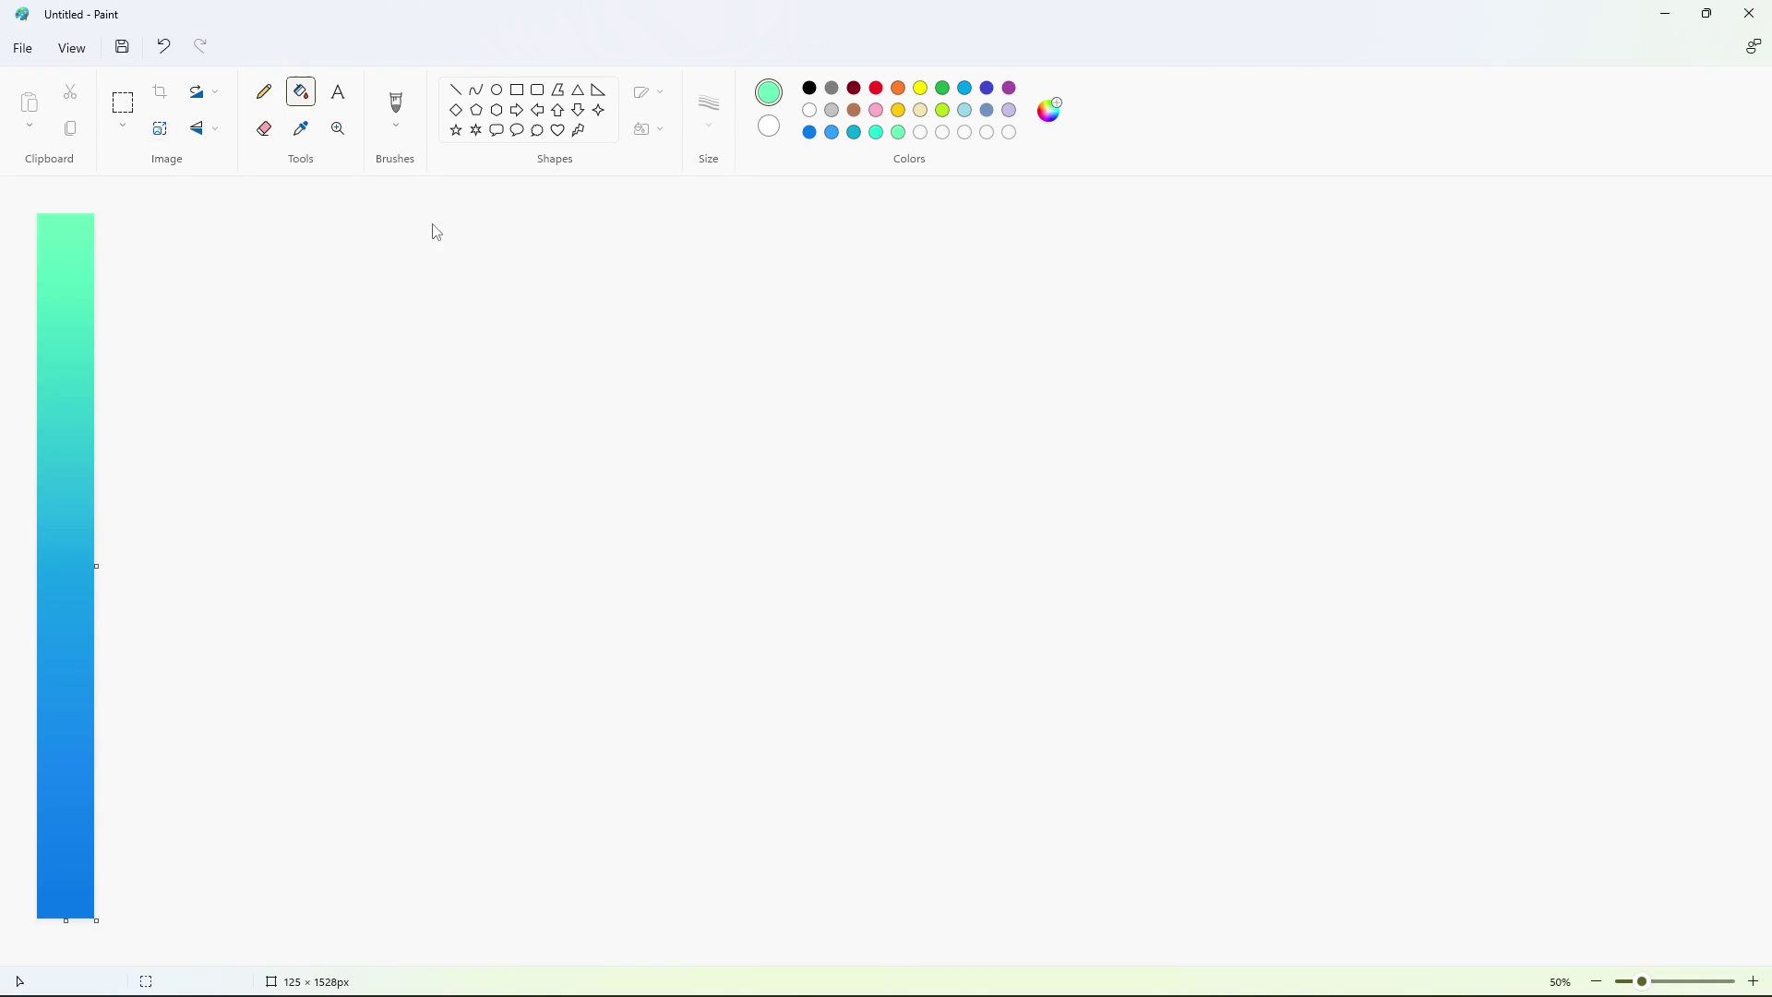
key(ctrl+w)
double_click(843, 482)
text(500)
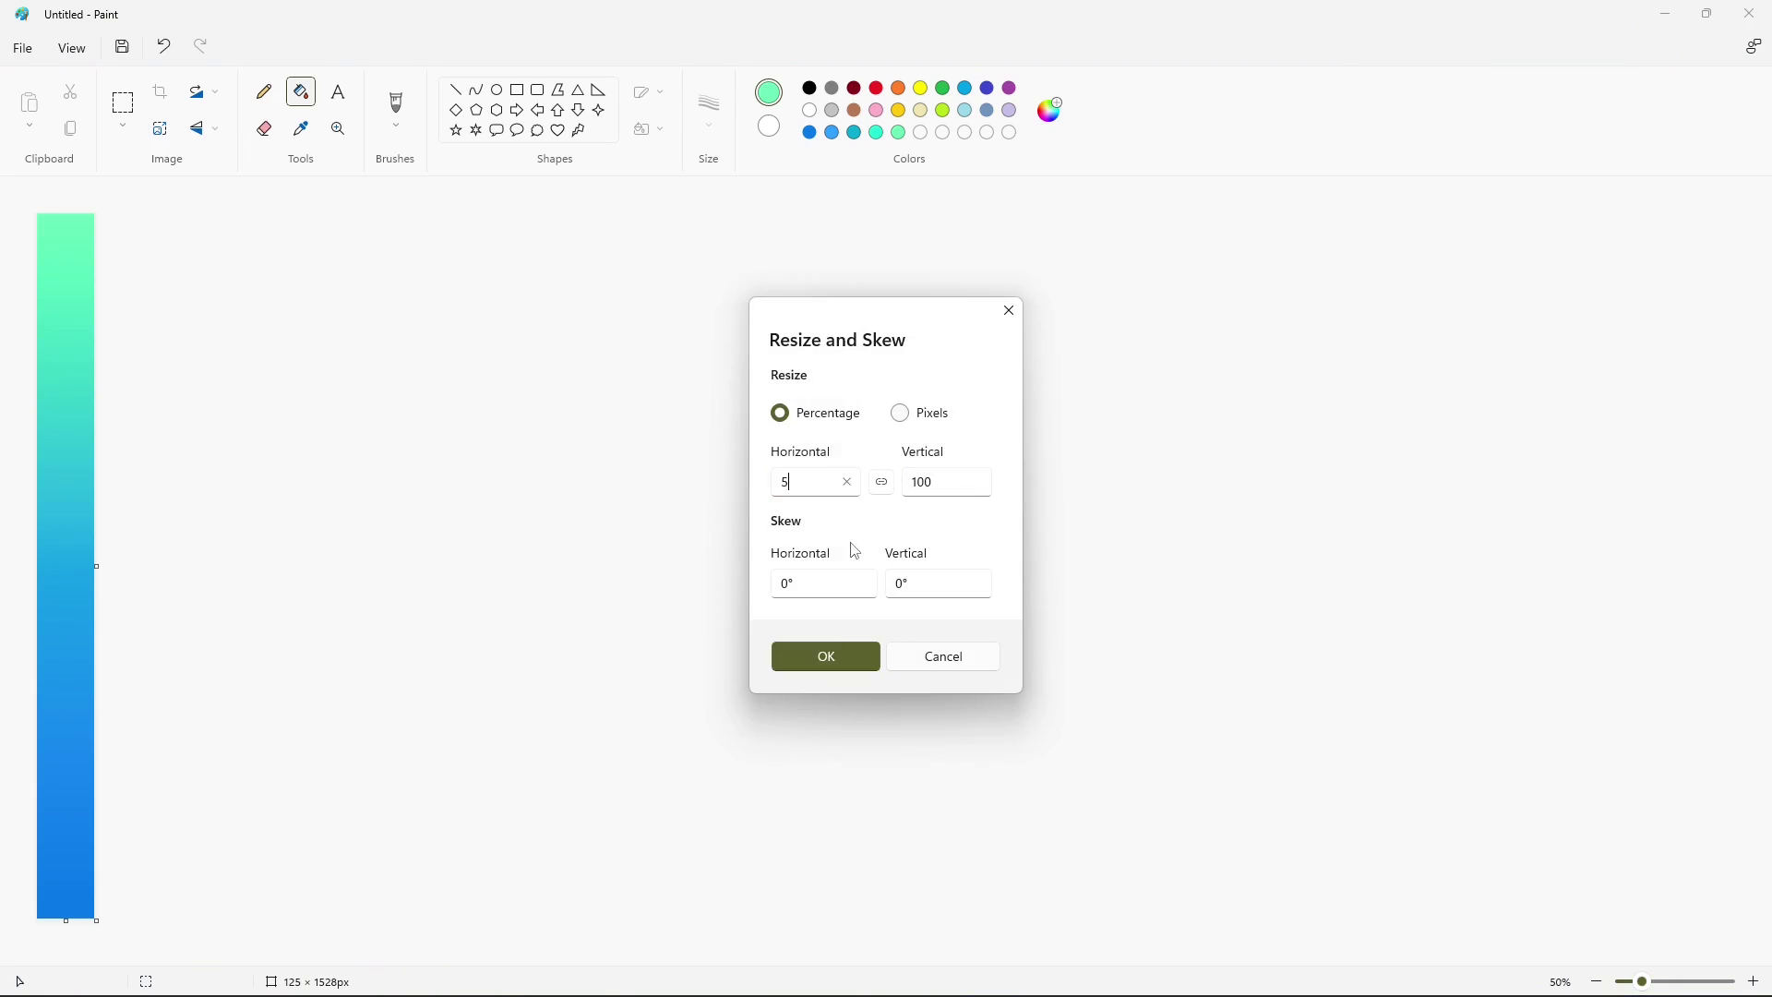
key(Return)
key(ctrl+w)
double_click(812, 482)
text(500)
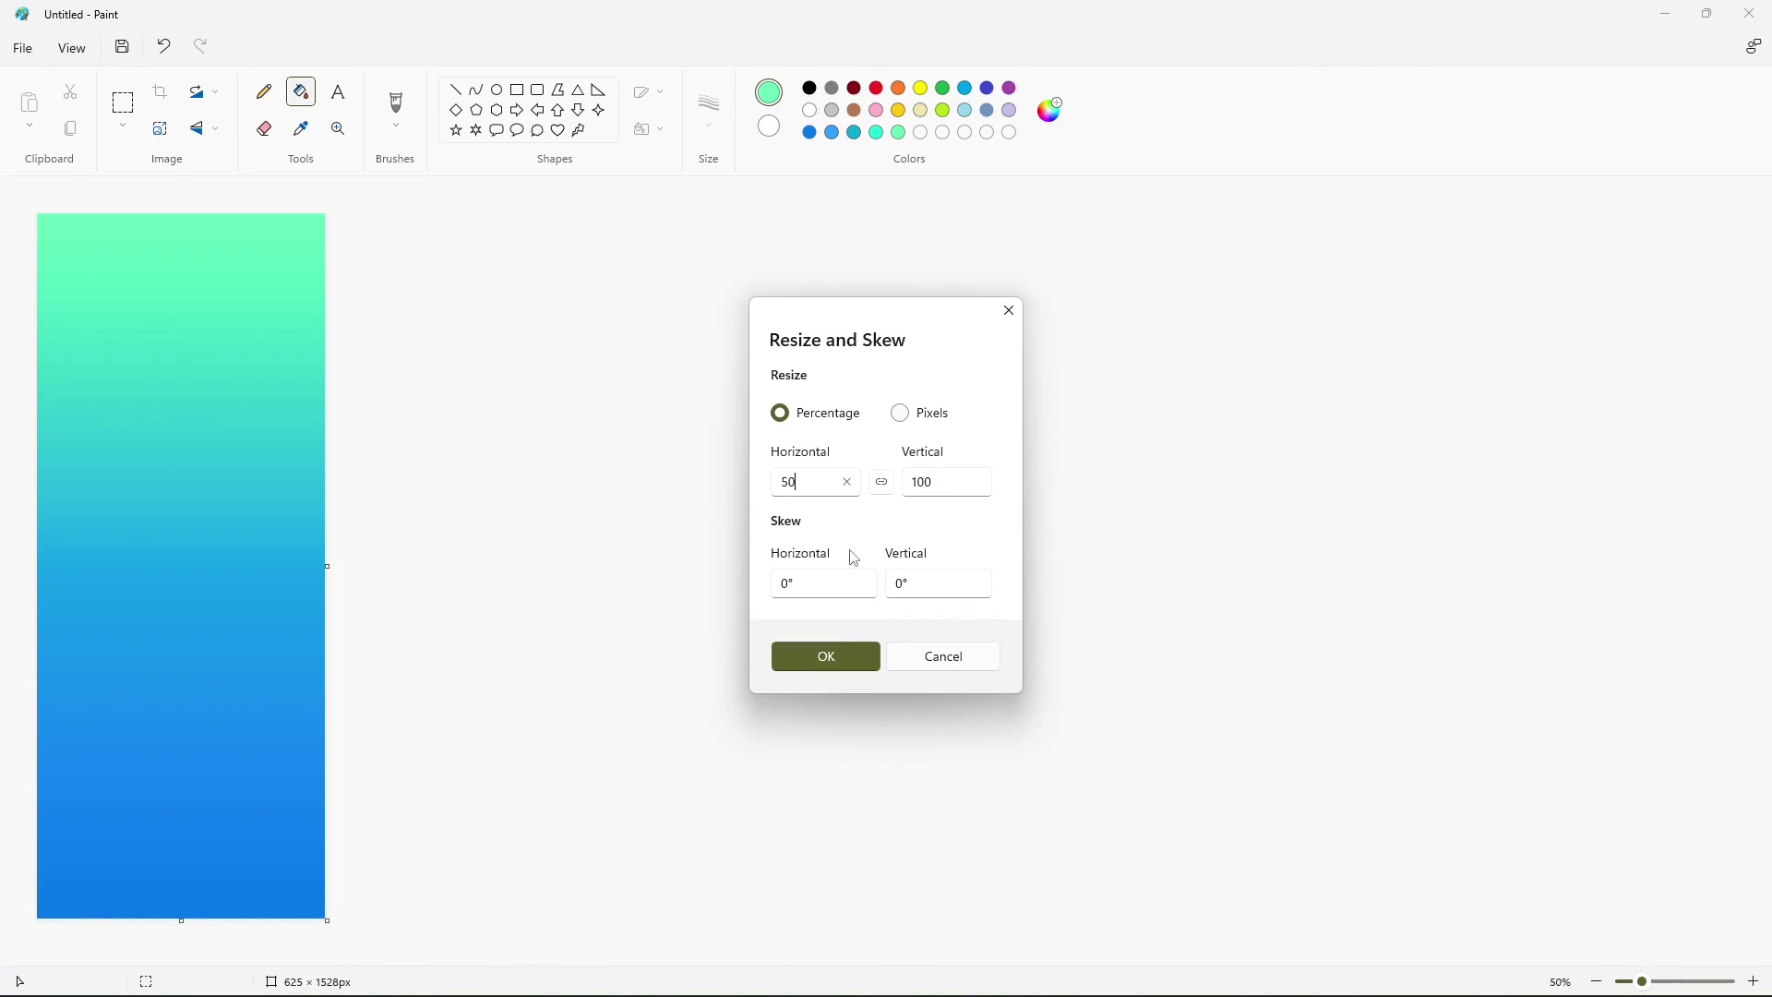
key(Return)
Select nearly the whole gradient, about 3067 × 1459 px, and copy it
click(122, 102)
drag(928, 871, 1459, 895)
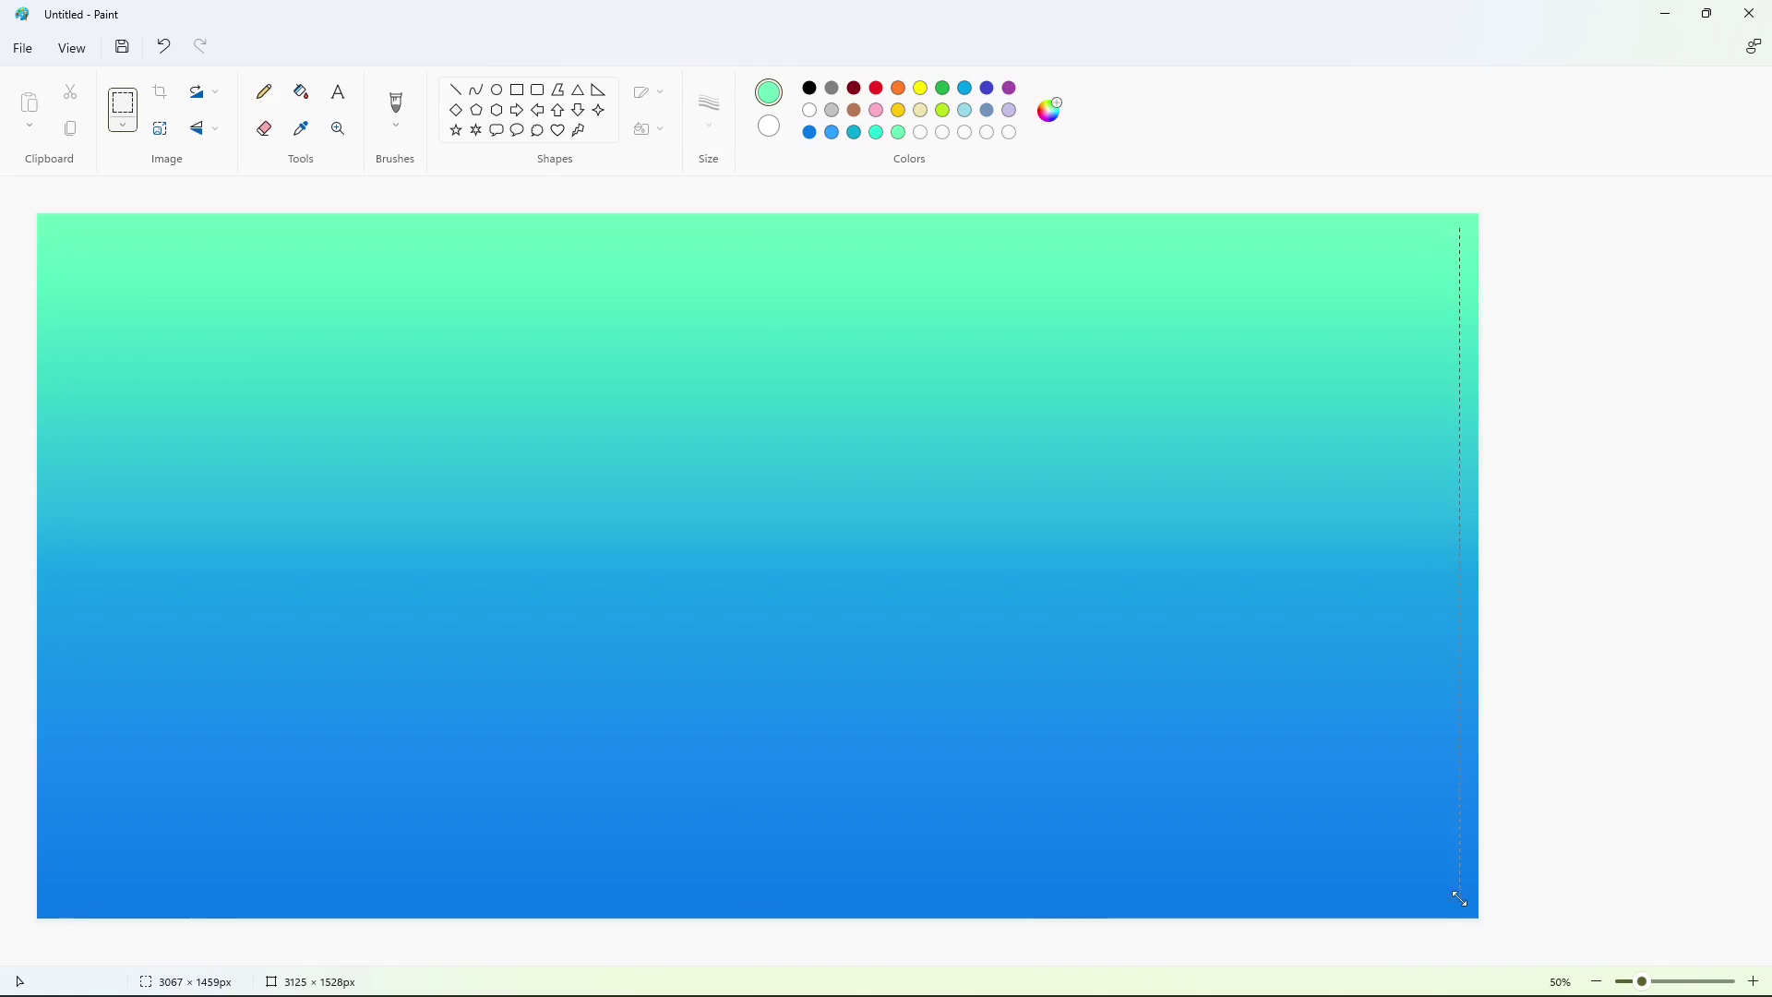
key(Escape)
Extend the canvas on its right side to a width of about 7380 px
scroll(1508, 904, down, 1)
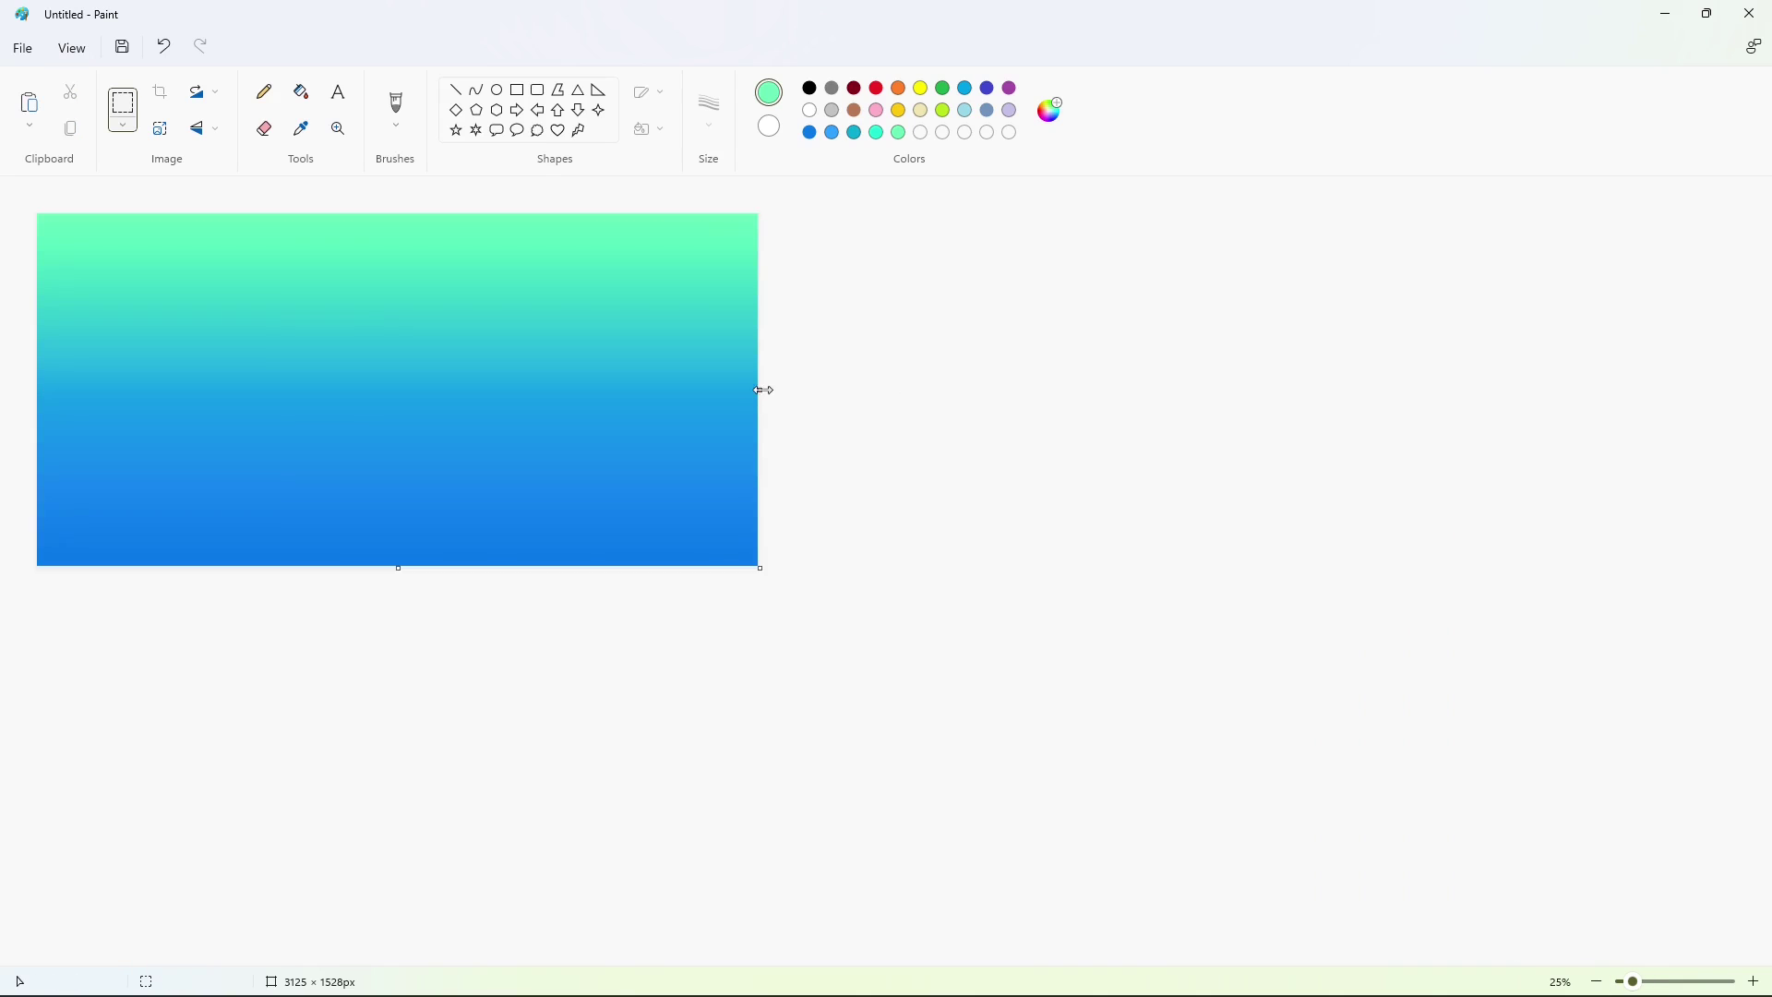
drag(761, 388, 1740, 389)
scroll(1735, 388, up, 1)
Cover the original gradient with solid-filled white rectangles
click(301, 93)
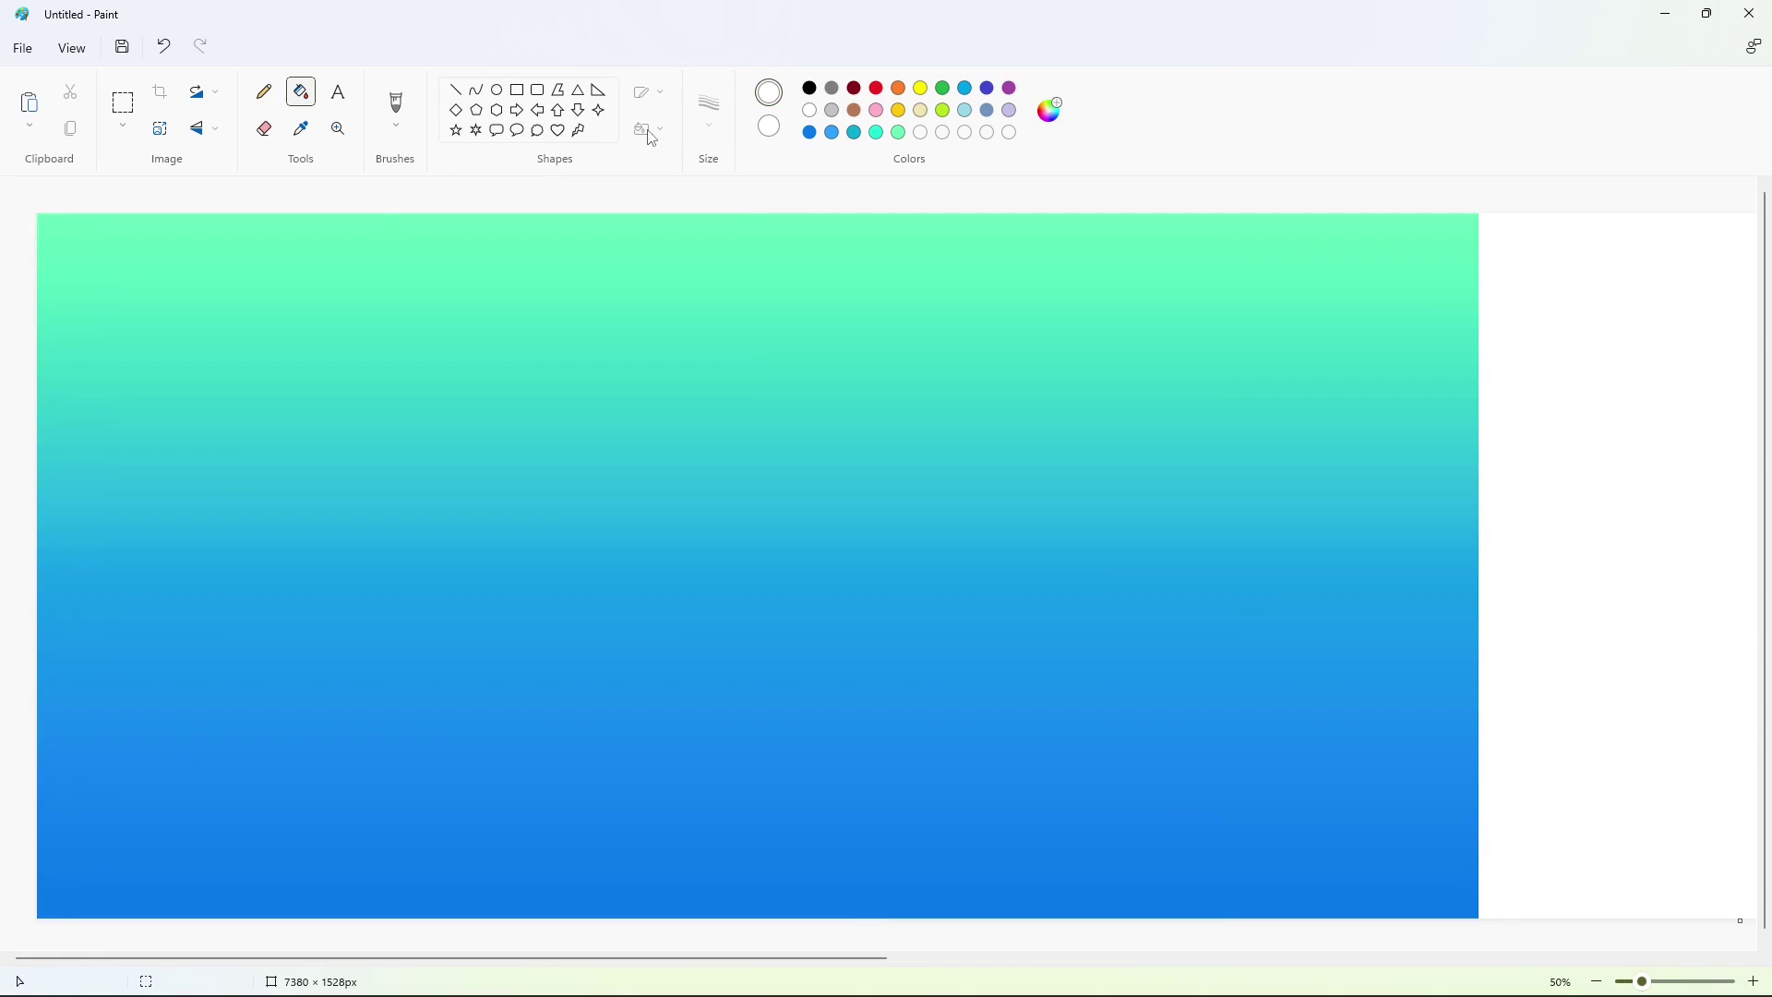
click(517, 90)
click(653, 130)
click(636, 211)
drag(1645, 460, 13, 932)
mouse_move(1550, 521)
mouse_down()
mouse_move(1368, 518)
mouse_move(3, 153)
mouse_up()
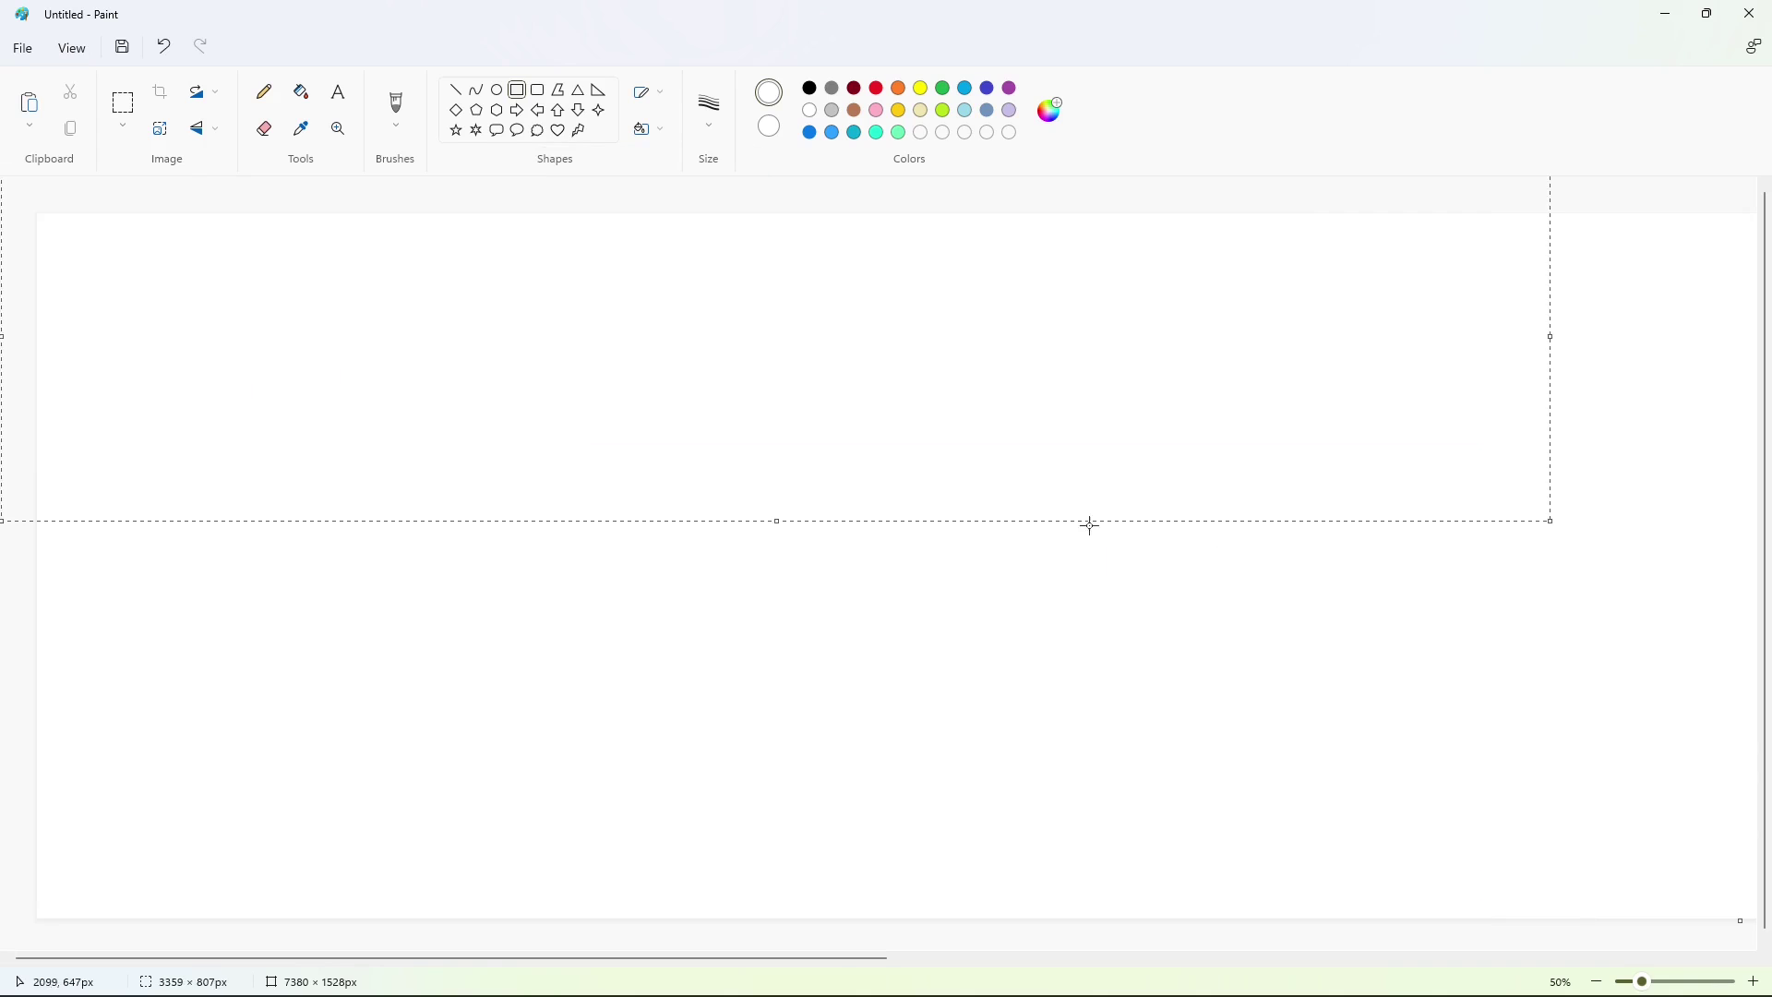
Paste the copied gradient at the far right end of the white canvas and trim the canvas to 7346 × 1492 px
click(1199, 958)
key(ctrl+v)
drag(498, 558, 1008, 576)
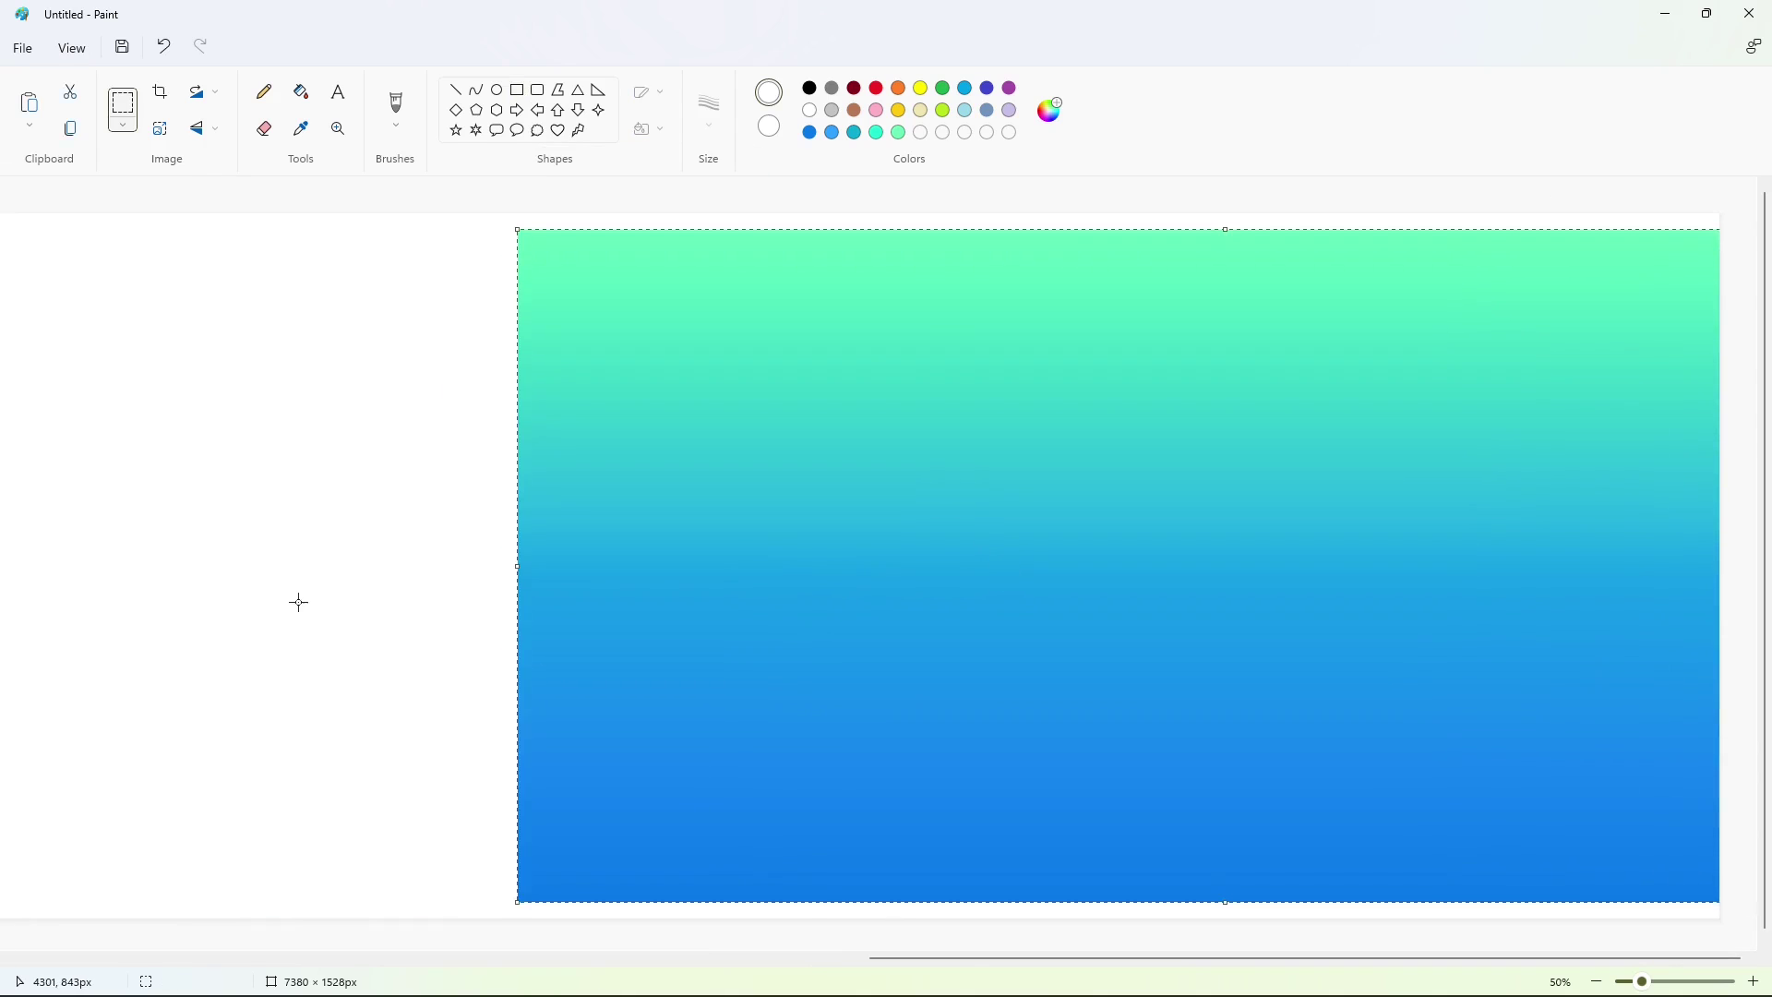
scroll(369, 646, left, 10)
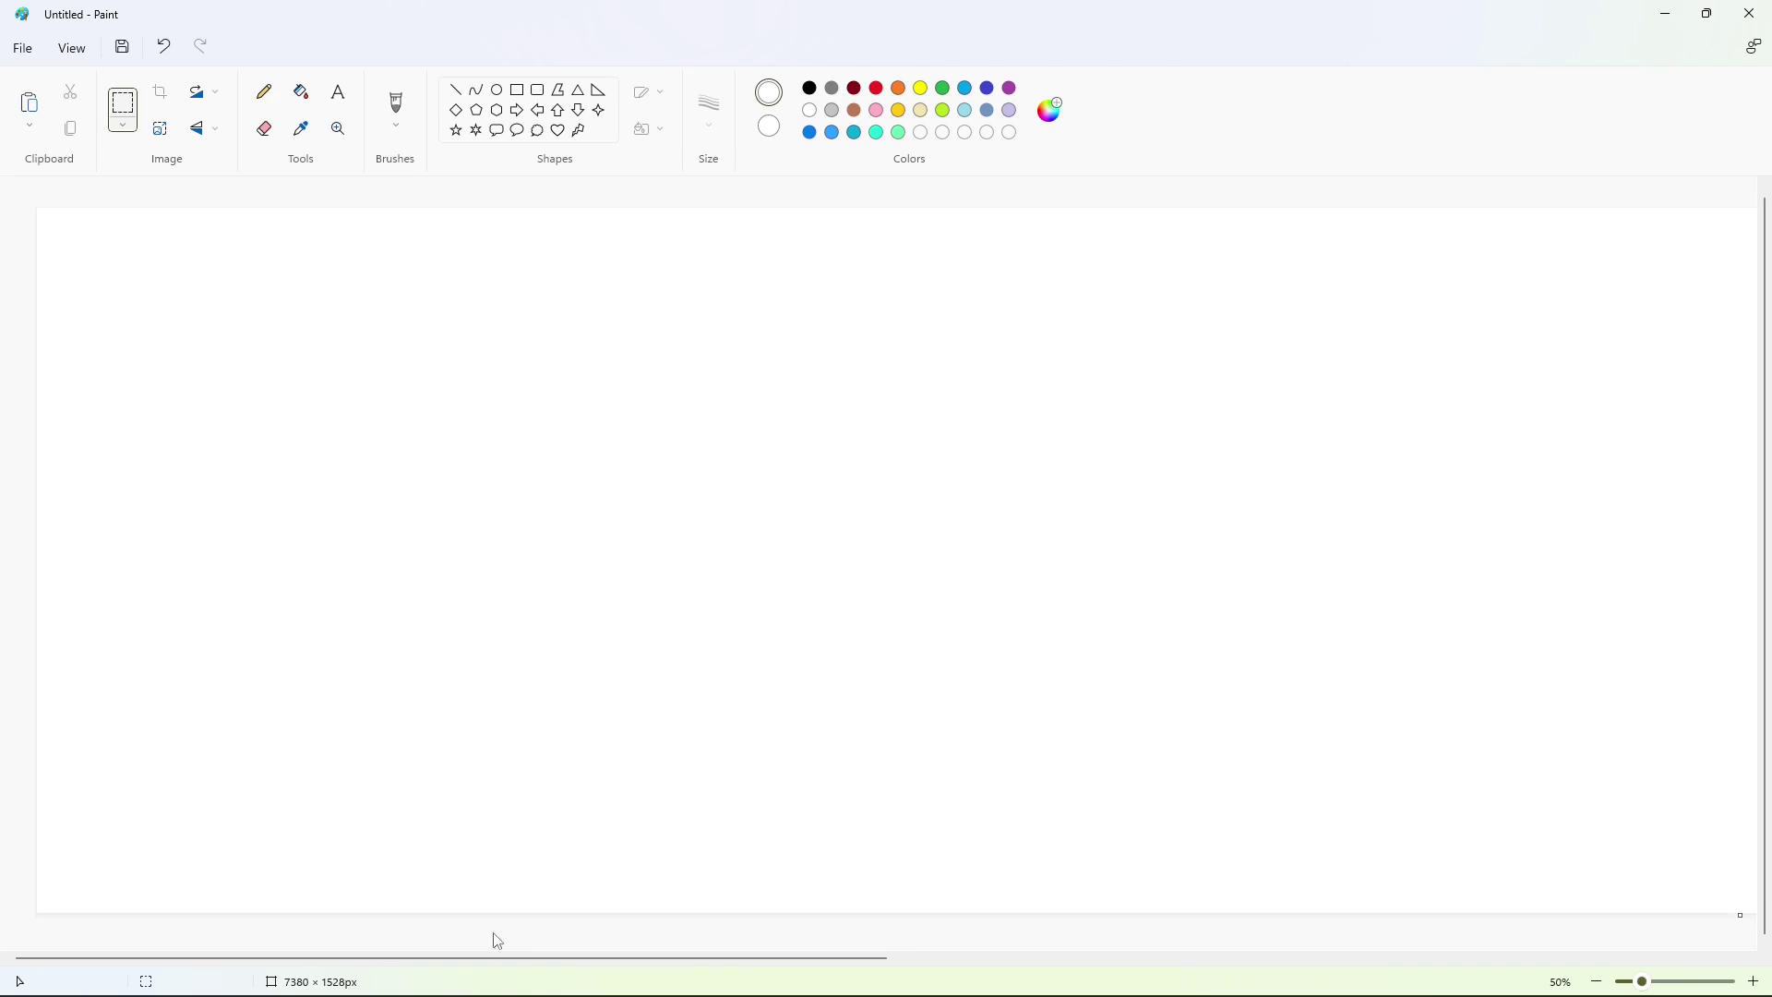
mouse_move(499, 958)
mouse_down()
mouse_move(1709, 980)
mouse_move(489, 958)
mouse_up()
drag(819, 958, 673, 958)
key(ctrl+z)
Set the Curve tool's line thickness and black color, and draw the closed outline of the H's first stem
click(476, 90)
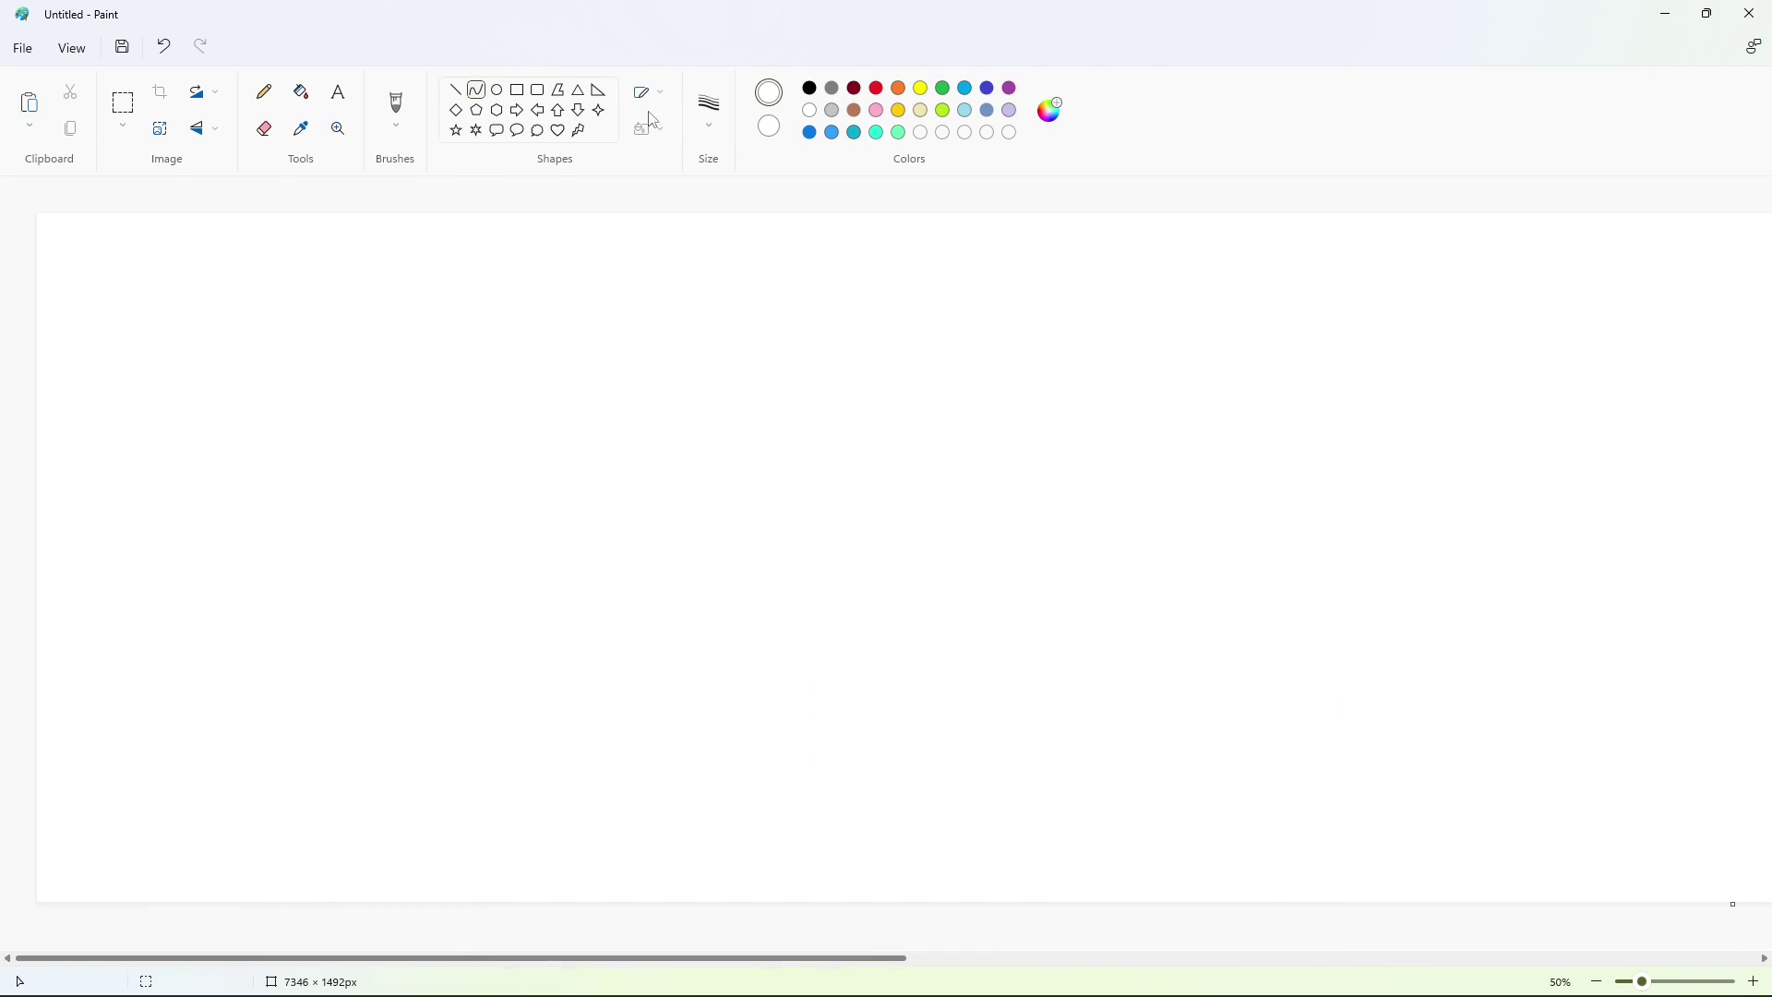
click(709, 110)
click(729, 212)
click(811, 88)
mouse_move(628, 464)
mouse_down()
mouse_move(653, 585)
mouse_move(658, 459)
mouse_move(680, 579)
mouse_up()
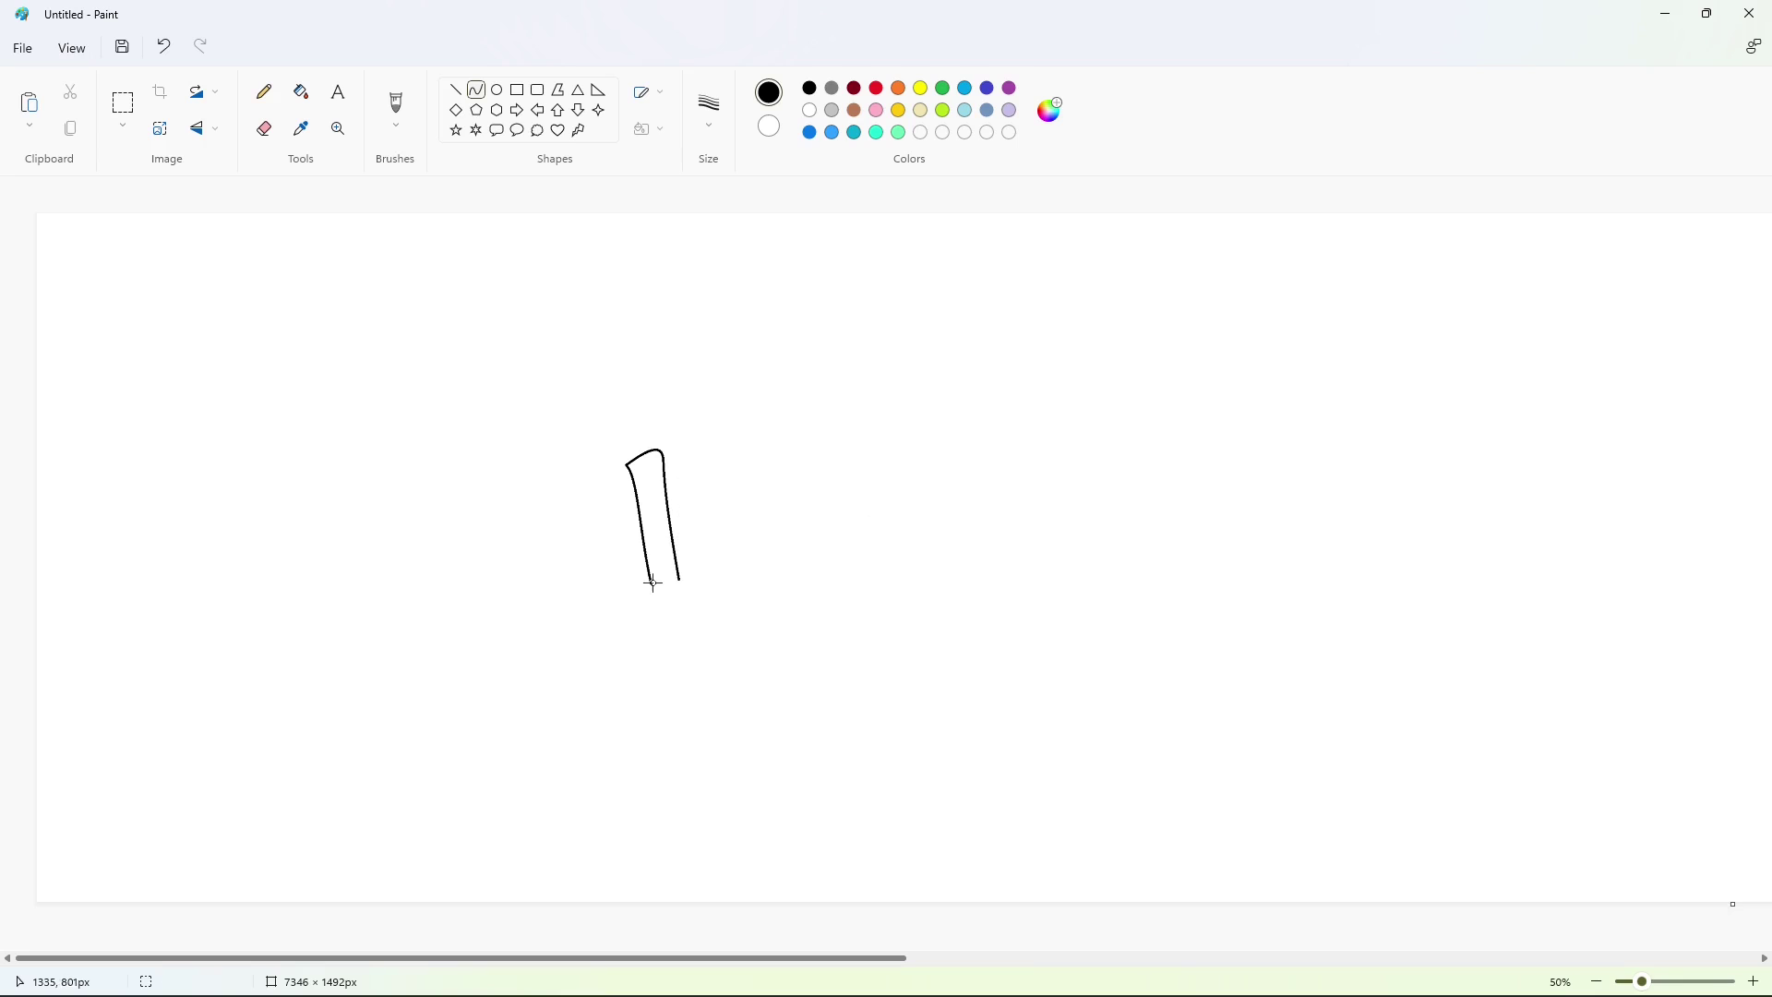
click(743, 594)
key(ctrl+z)
Draw the curved outline of the H's second stem beside the first one
drag(707, 477, 711, 577)
click(699, 470)
click(696, 530)
drag(721, 452, 734, 571)
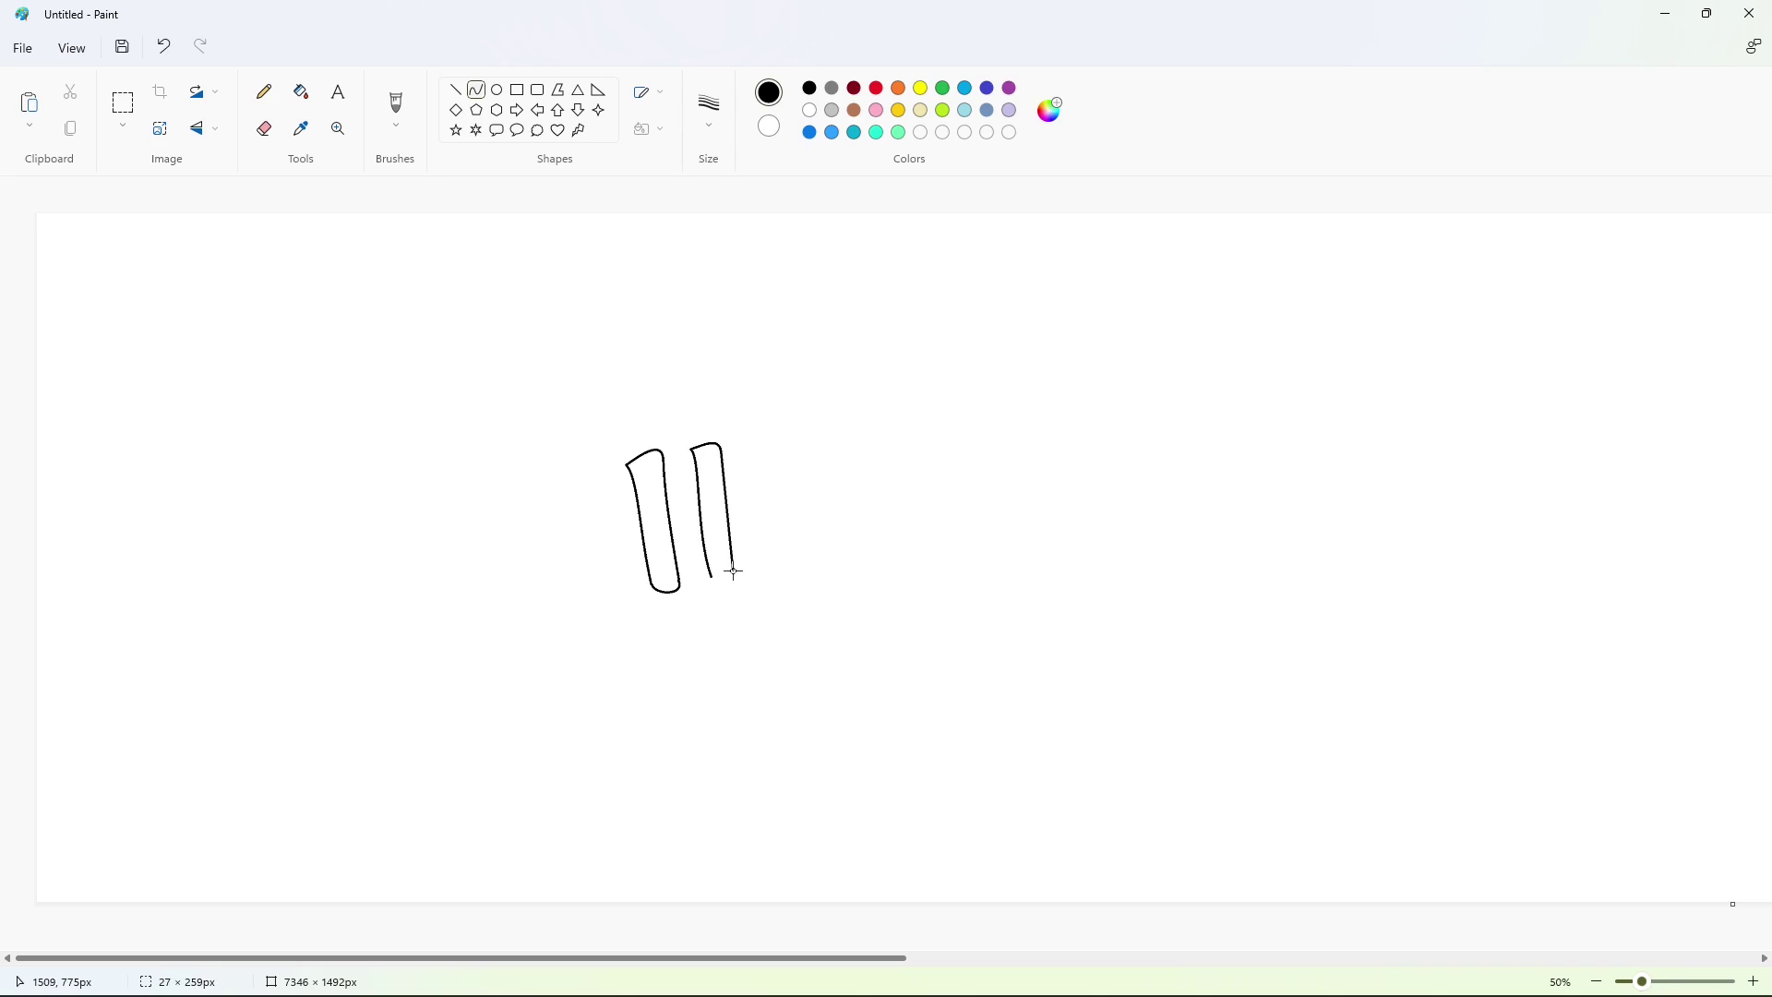
click(718, 476)
click(719, 532)
Draw the rounded swoosh extending left from the H's first stem and undo the last stray curve
drag(630, 515, 622, 556)
click(565, 531)
mouse_move(556, 552)
mouse_down()
mouse_move(535, 568)
mouse_move(625, 514)
mouse_move(617, 554)
mouse_move(552, 571)
mouse_up()
key(ctrl+z)
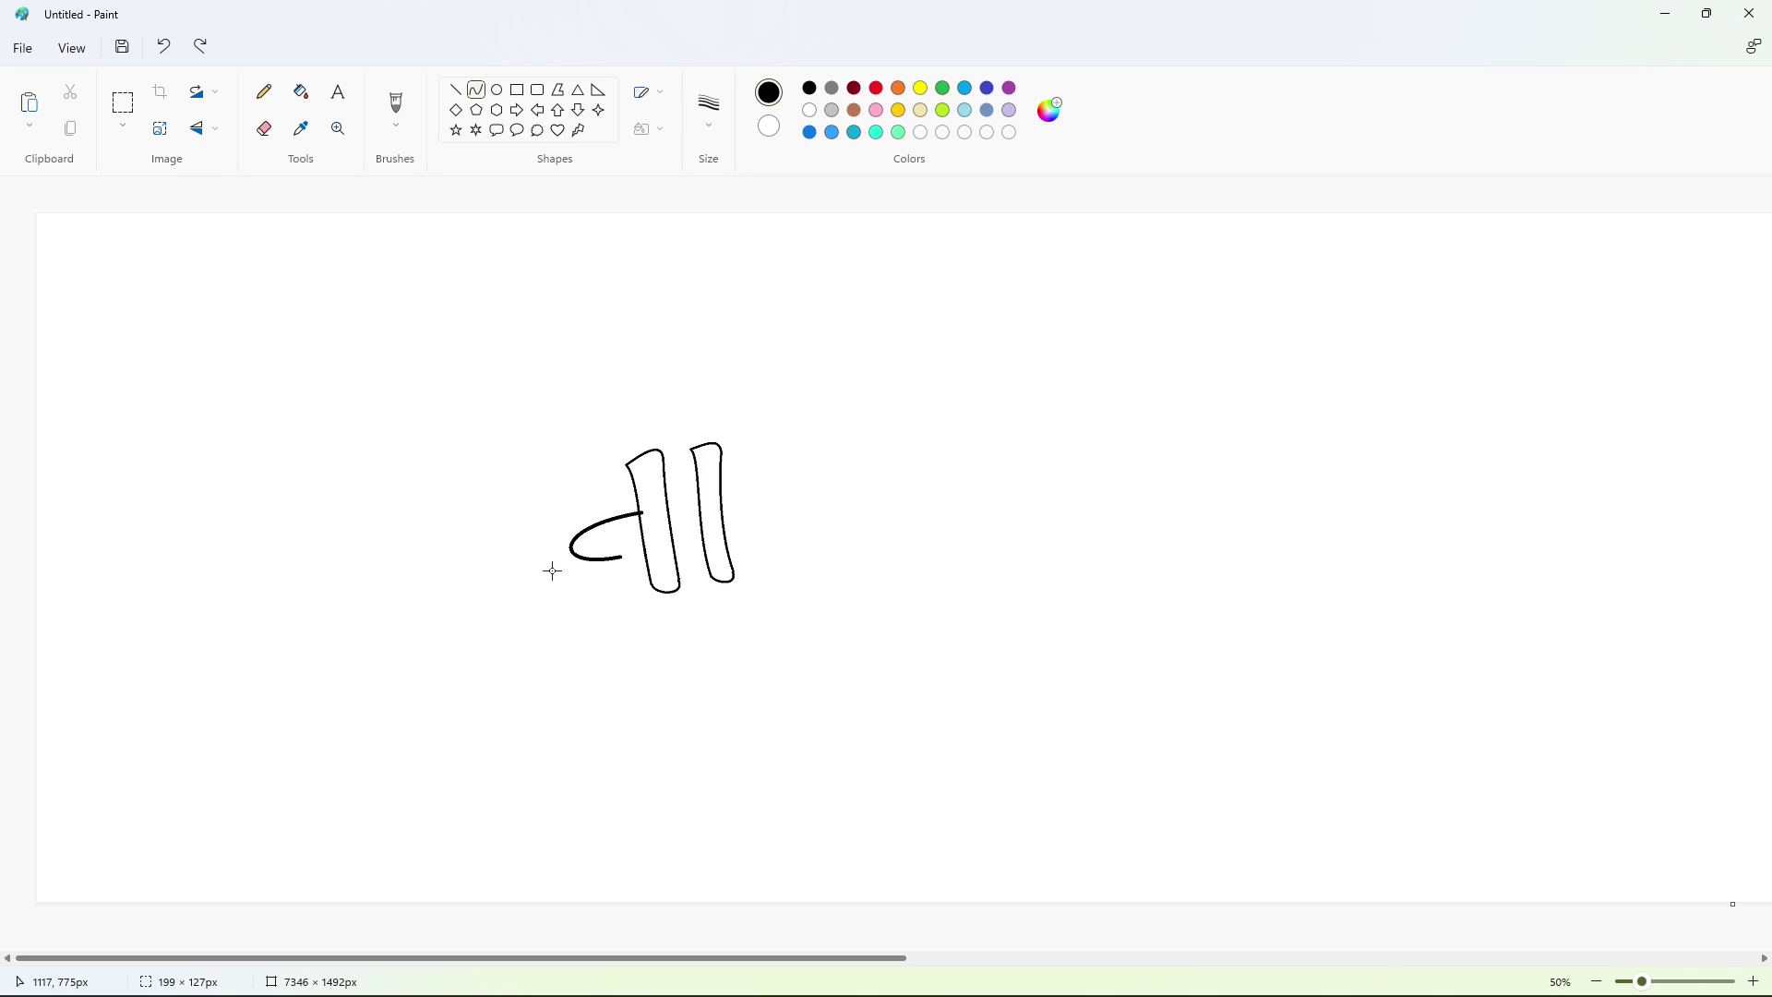
Change the line thickness and draw the inner swoosh curves and the crossbar lines running through both H stems
click(709, 108)
click(709, 265)
drag(641, 521, 464, 551)
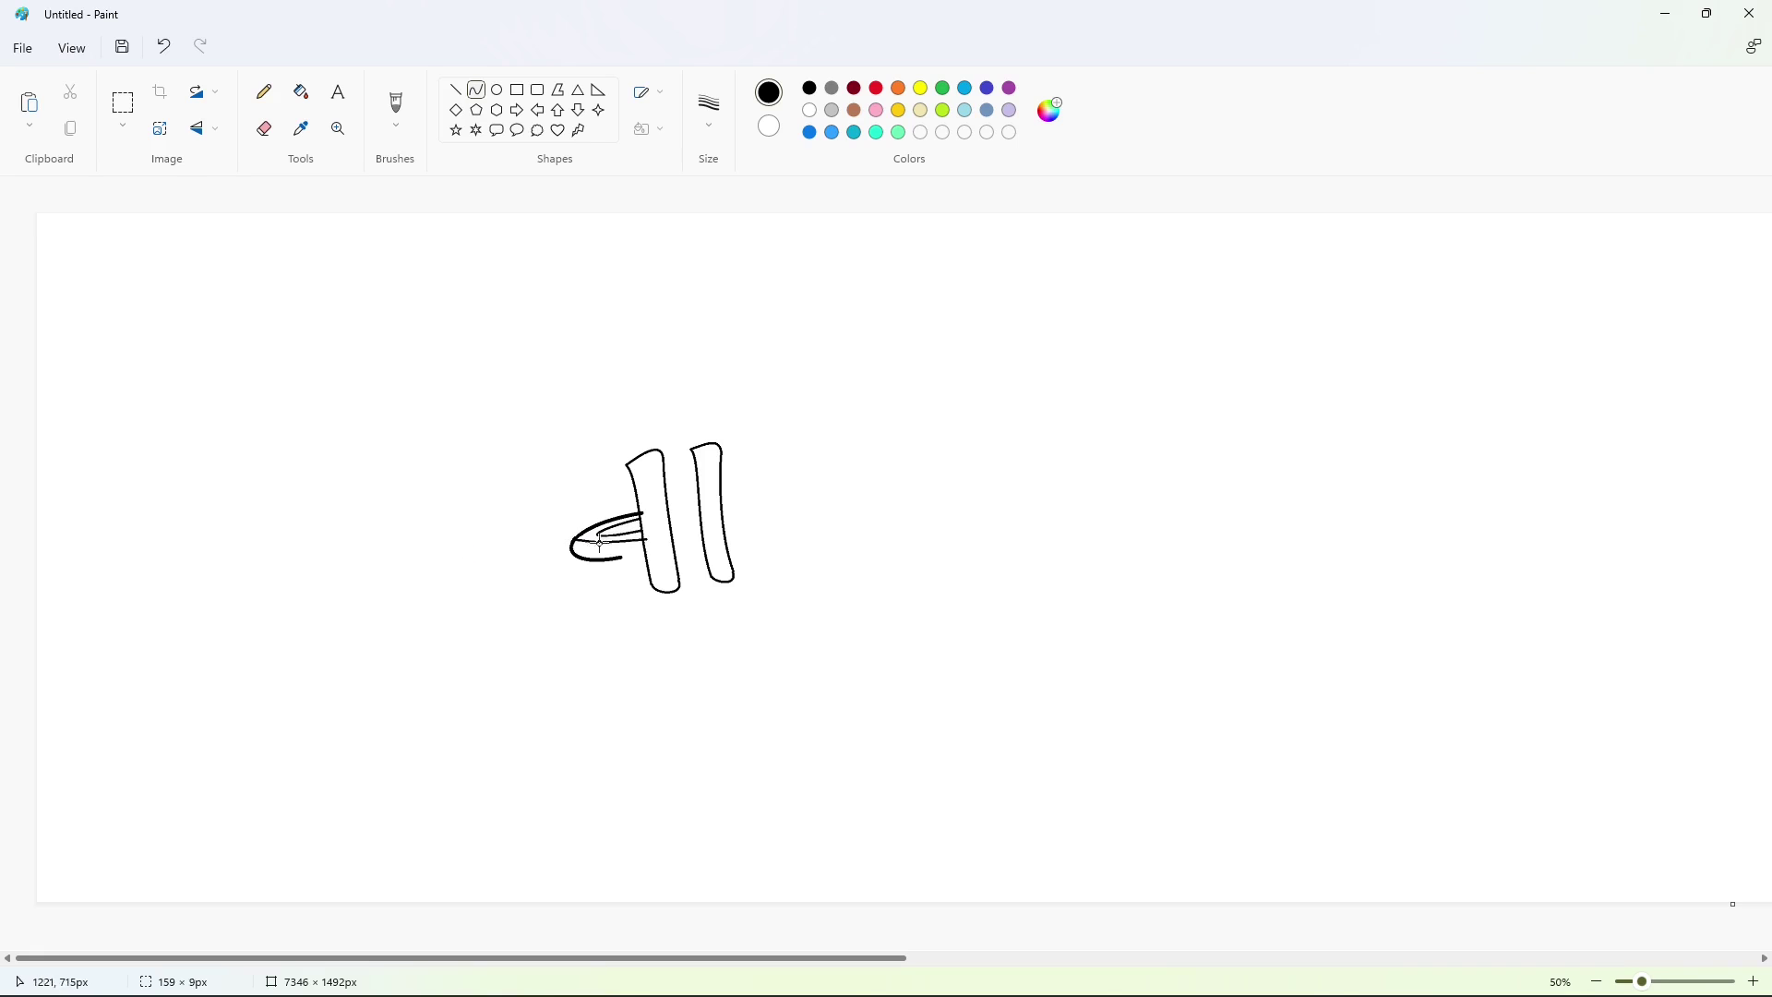
drag(600, 544, 450, 554)
drag(667, 533, 710, 521)
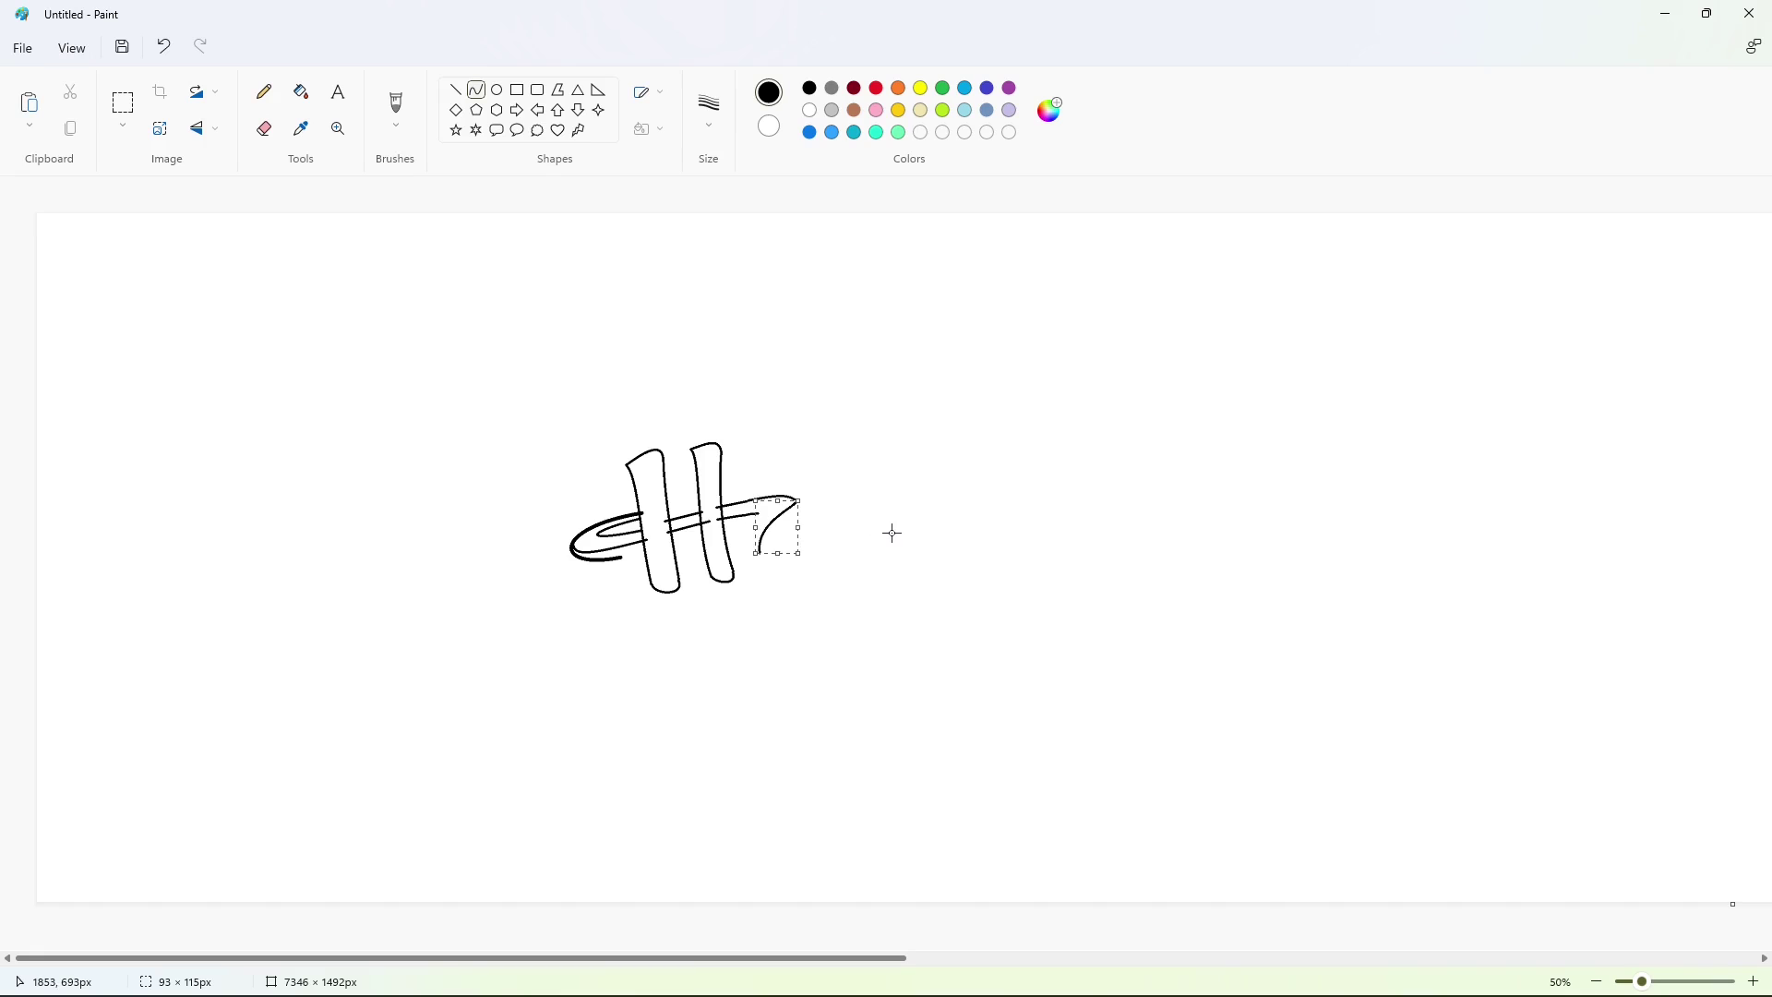
Draw the outline of the letter a, continuing from the end of the H's crossbar
mouse_move(892, 534)
mouse_down()
mouse_move(717, 531)
mouse_move(743, 593)
mouse_move(785, 546)
mouse_up()
key(ctrl+z)
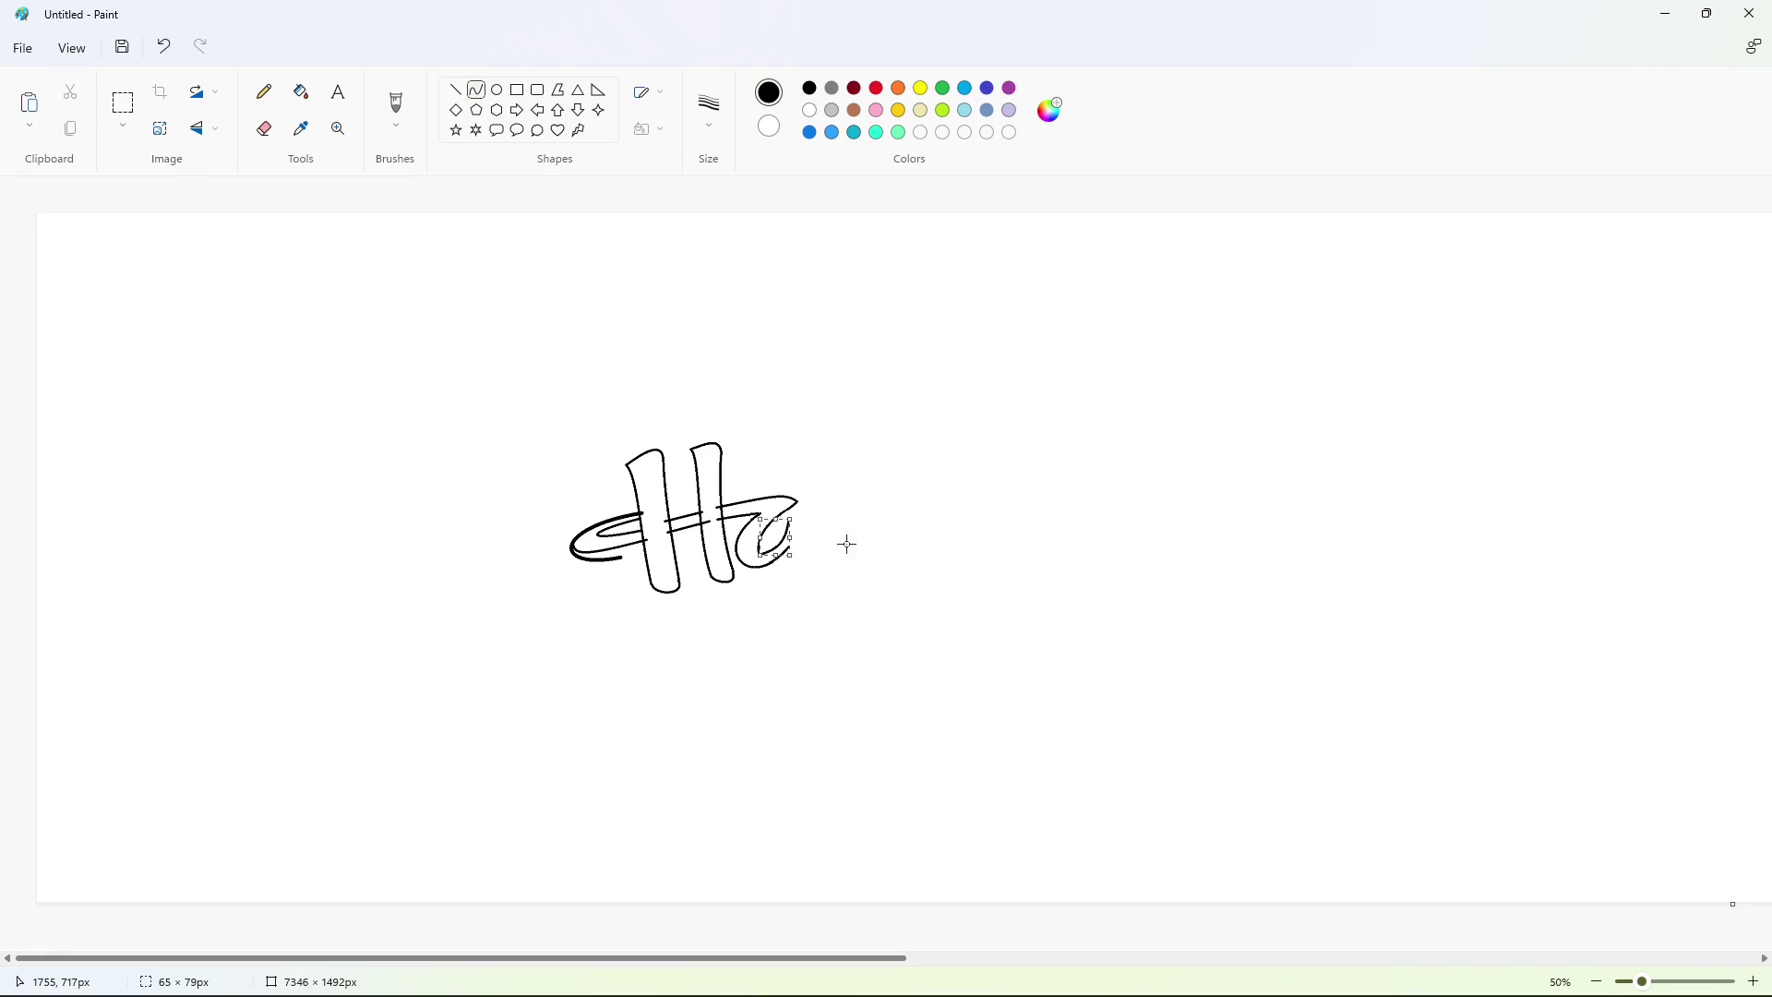
click(847, 548)
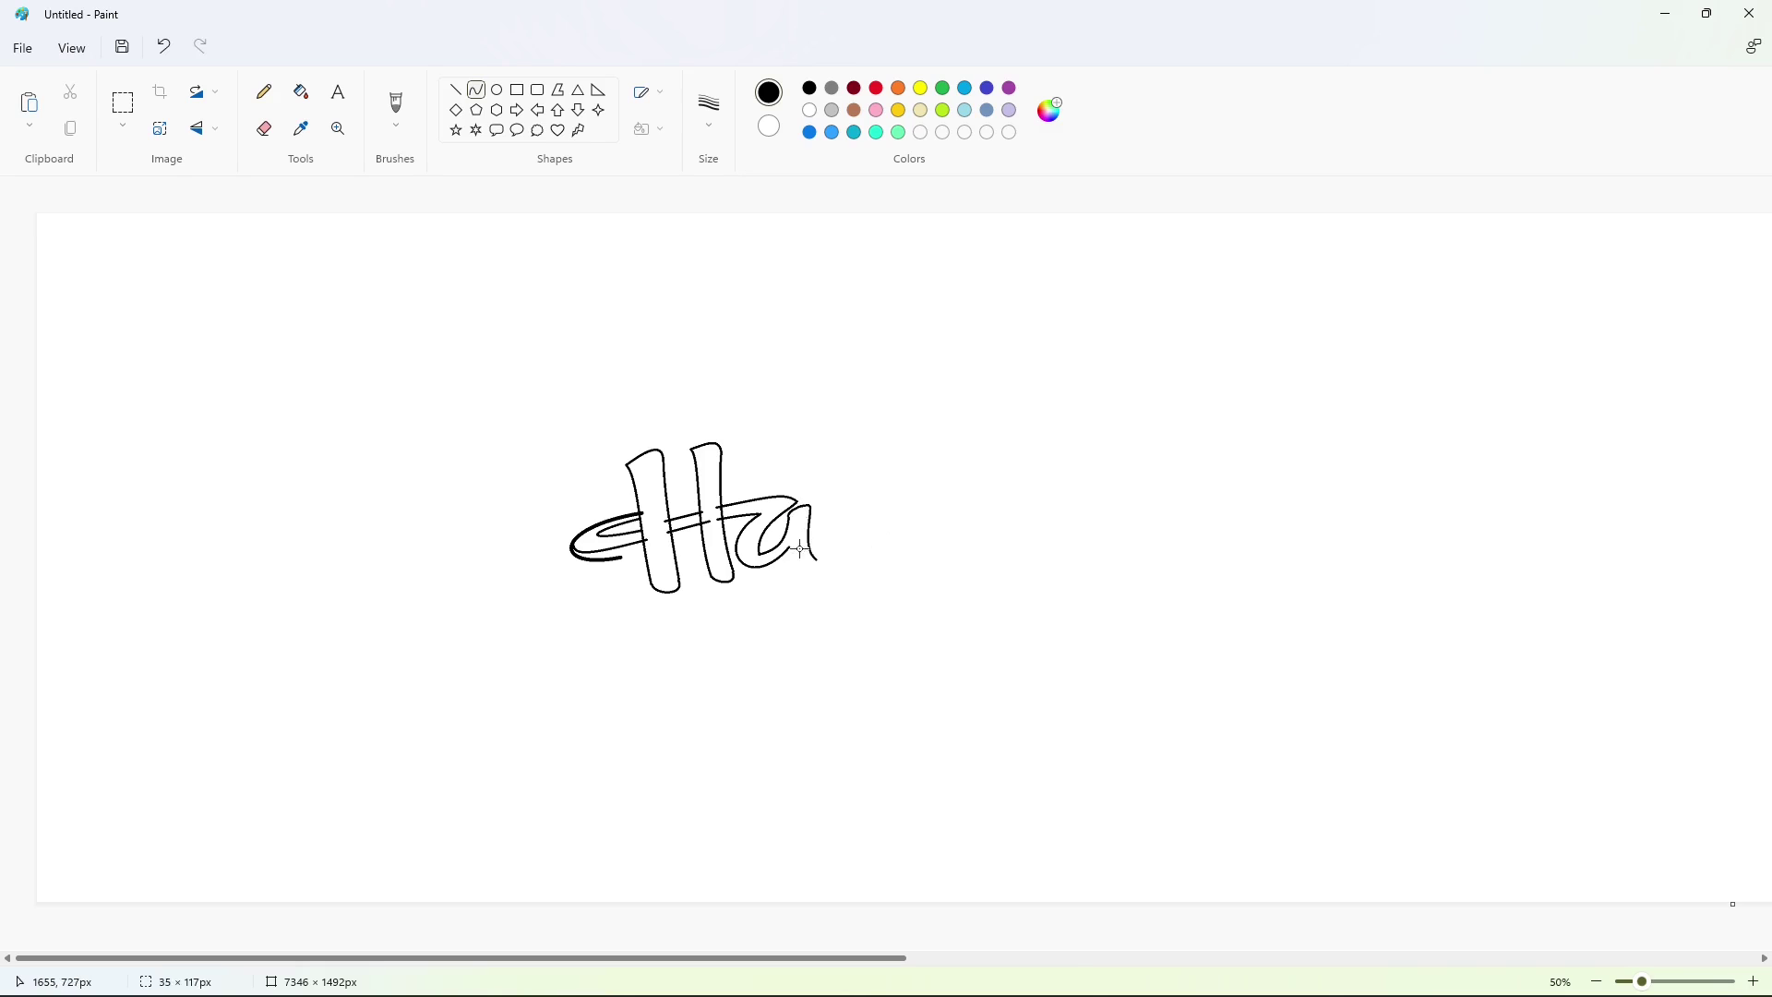
click(795, 557)
Draw the upper arc and the inner lower curve of the letter s next to the a
click(819, 484)
click(801, 529)
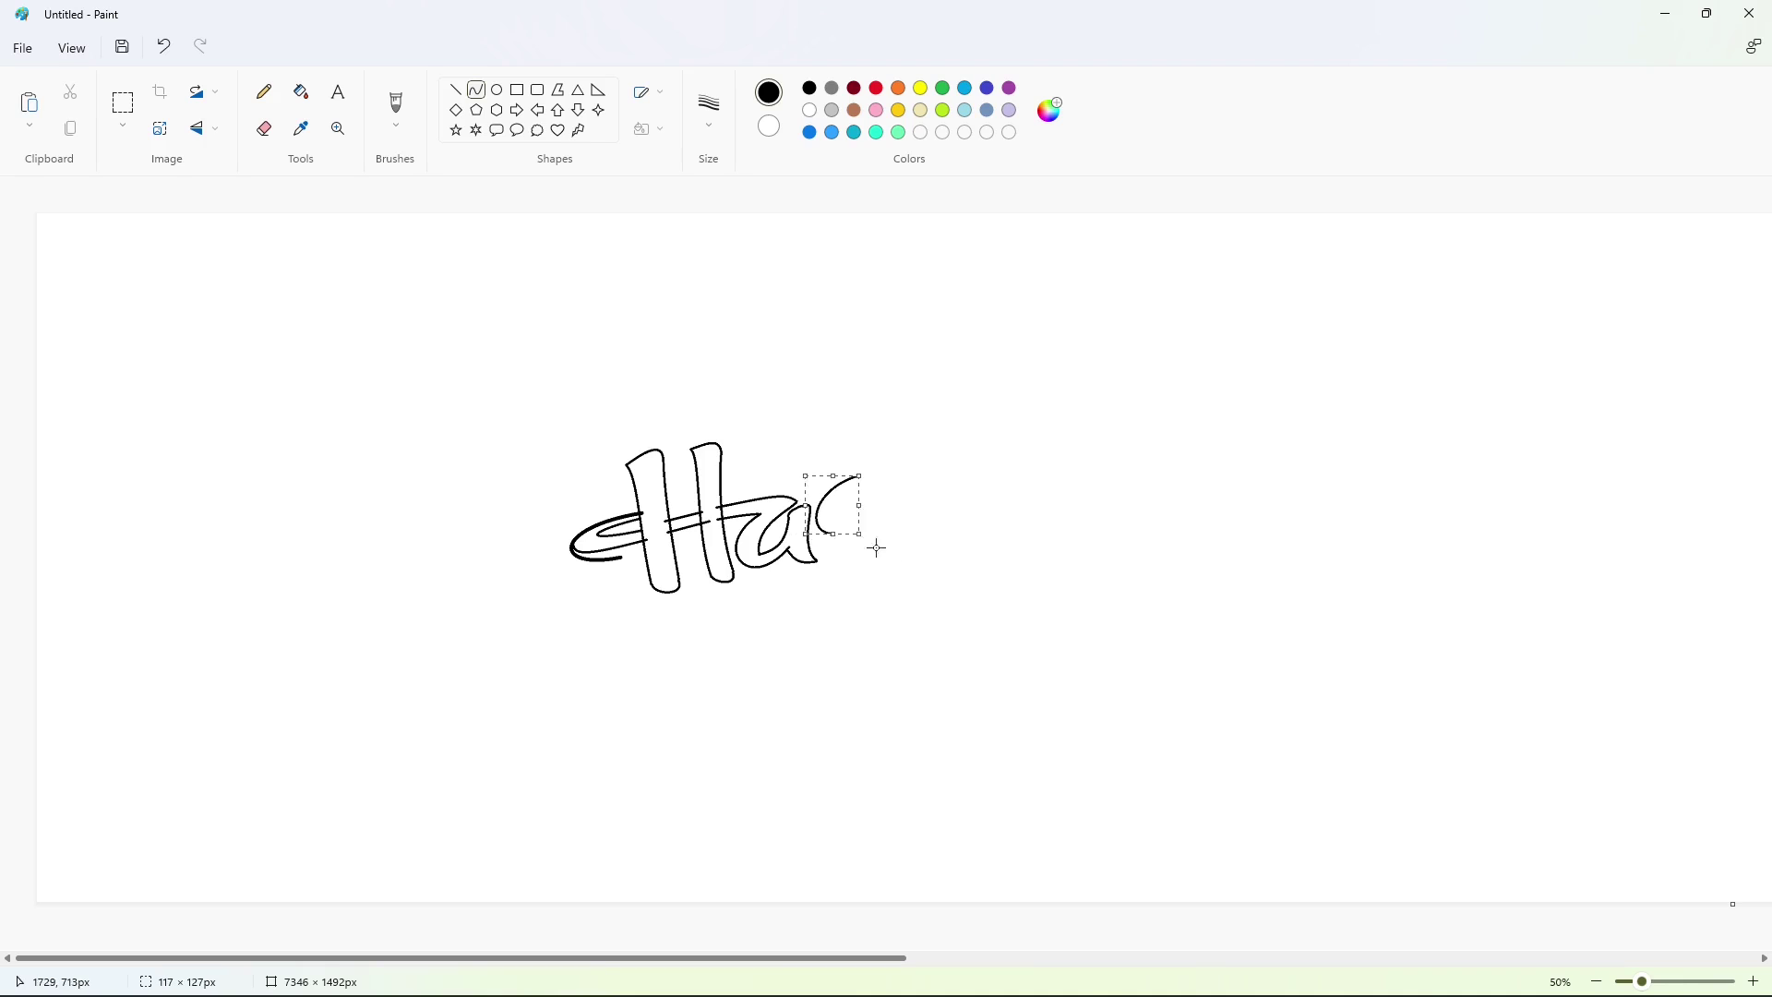
click(876, 548)
drag(833, 534, 829, 575)
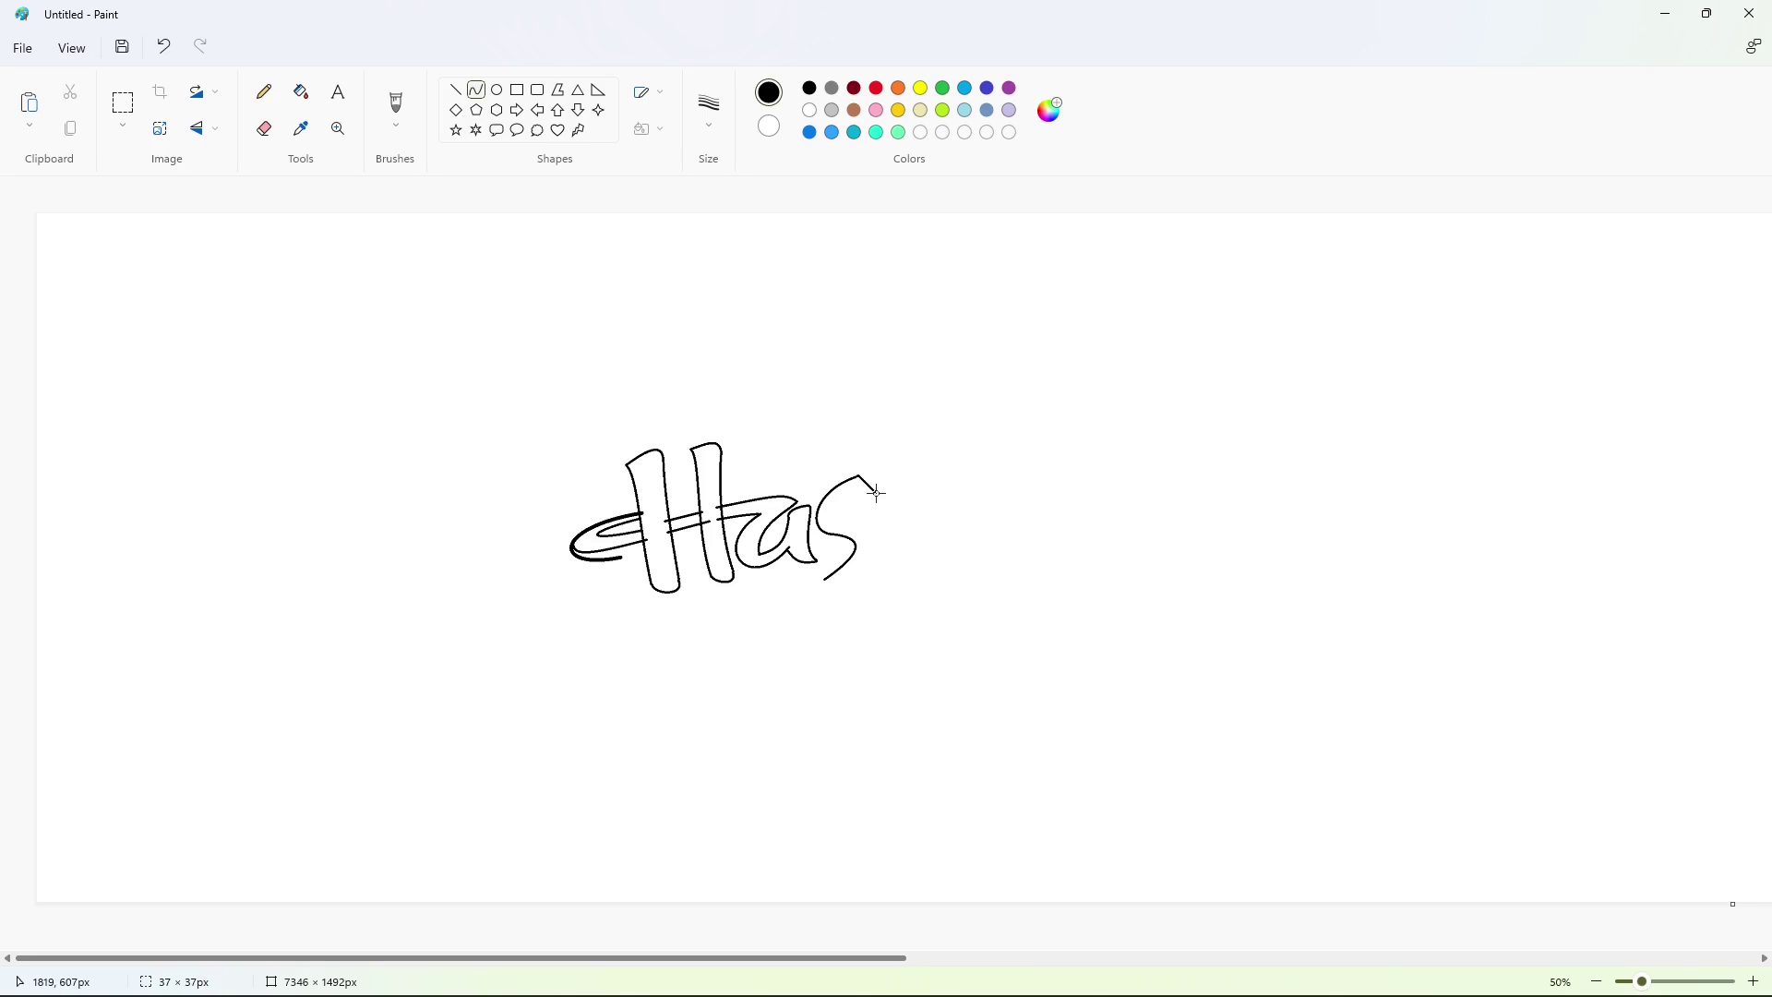
mouse_move(834, 506)
mouse_down()
mouse_move(814, 517)
mouse_move(835, 594)
mouse_up()
click(883, 540)
click(892, 564)
key(ctrl+z)
Complete the letter s with a double-bent curve along its outer side
drag(854, 529, 834, 596)
click(882, 538)
click(891, 559)
Draw the tall stem and the upper part of the bowl of the letter b after the s
drag(860, 440, 889, 550)
double_click(876, 451)
click(945, 483)
drag(863, 442, 928, 533)
double_click(897, 431)
click(907, 492)
click(956, 469)
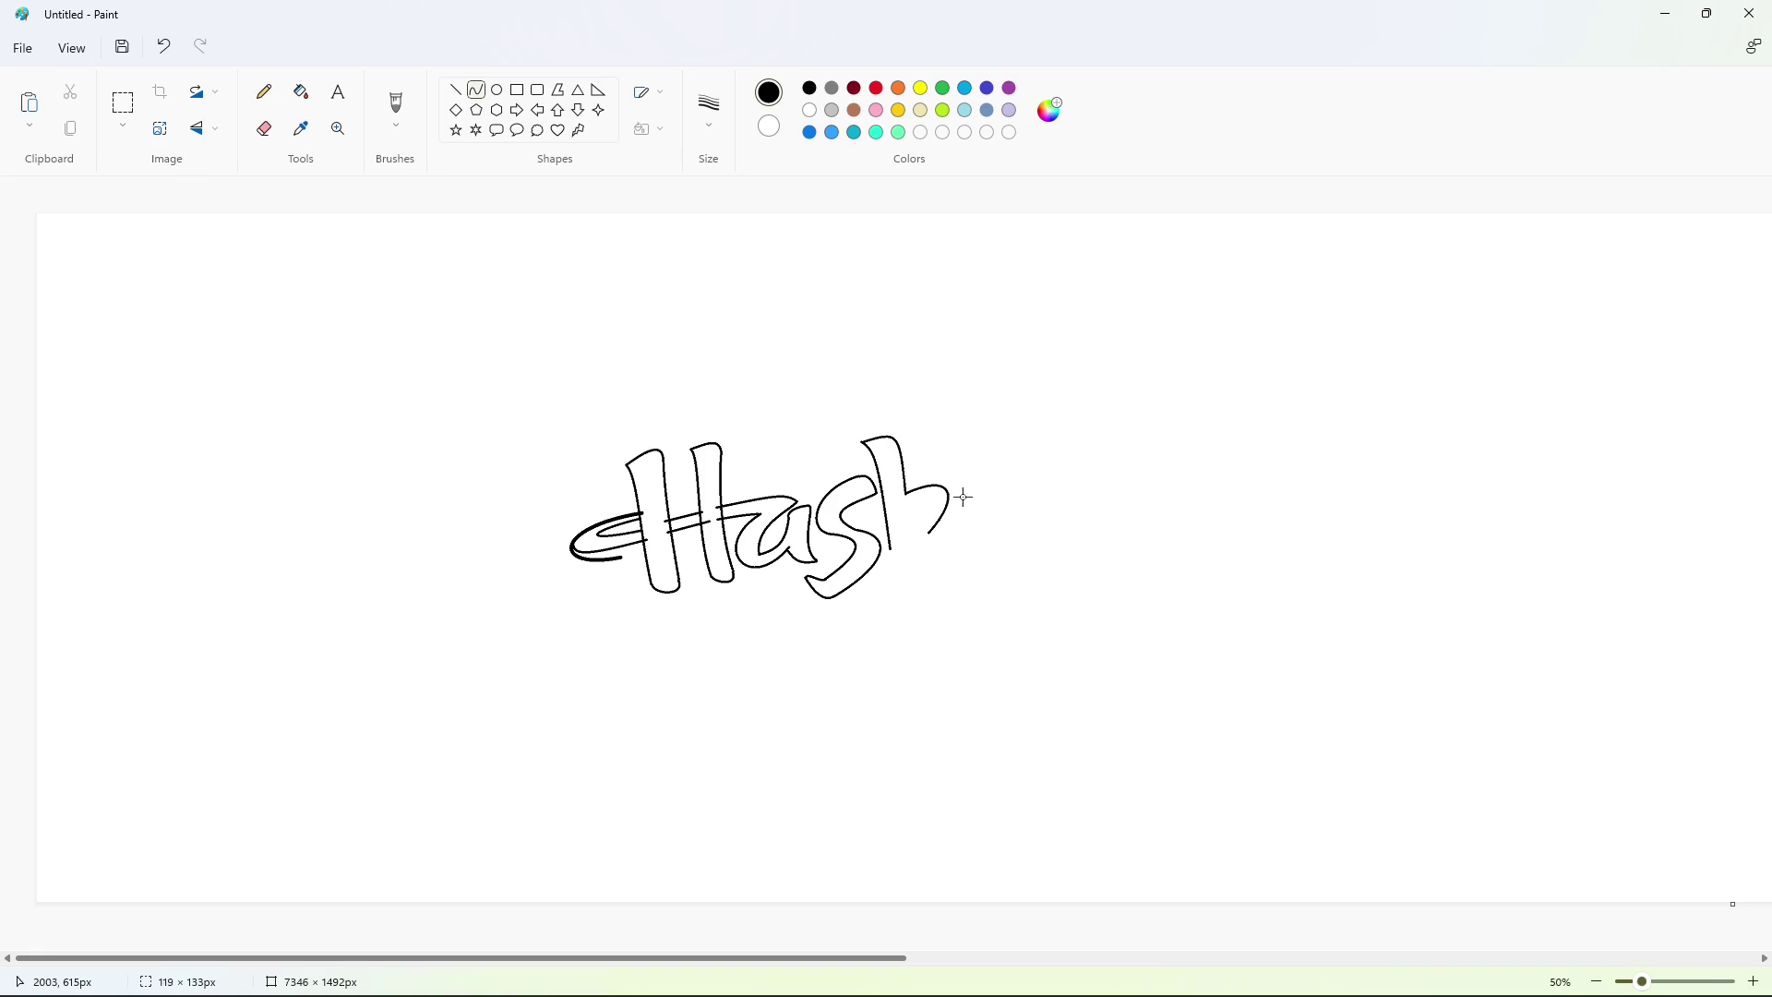
Close the bowl of the letter b and draw its inner opening
click(963, 499)
double_click(899, 557)
click(1025, 545)
click(937, 513)
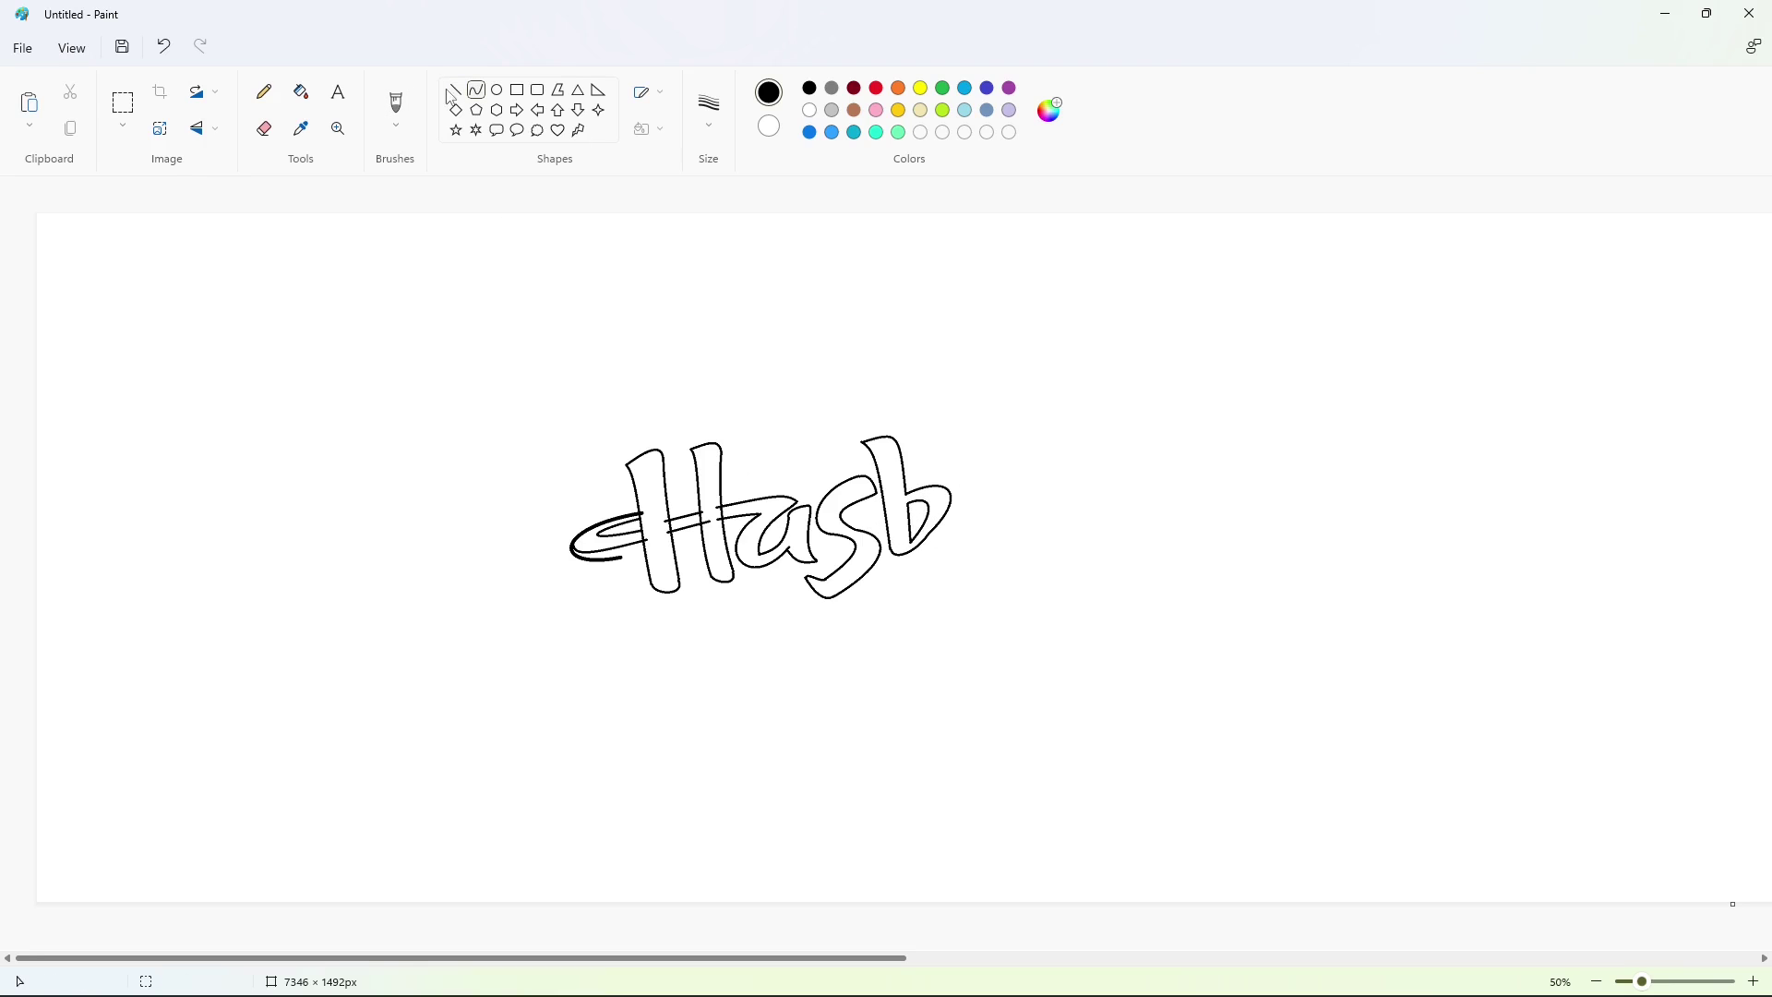
Draw the outline of the letter r after the b, undoing a misplaced curve
click(962, 477)
key(ctrl+z)
drag(985, 481, 1006, 485)
click(1031, 460)
double_click(1003, 481)
click(1089, 507)
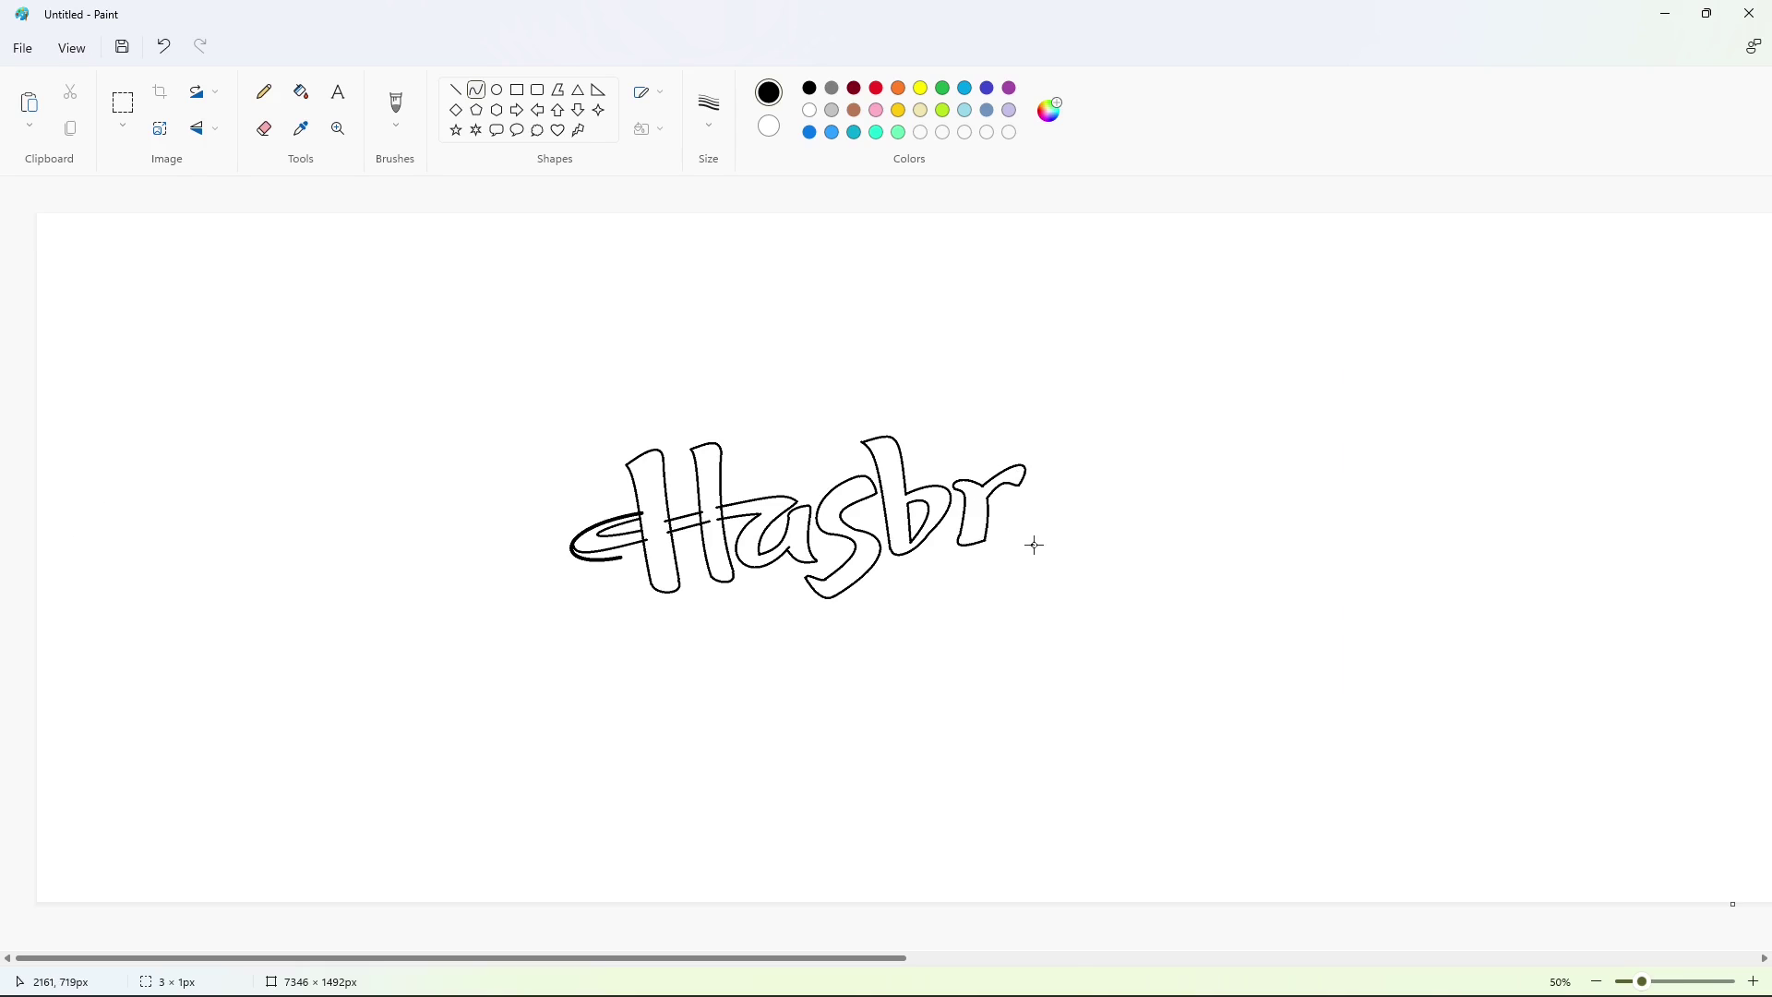
Draw the outer and inner loops of the letter o after the r
drag(1023, 535, 1020, 537)
click(1003, 473)
click(984, 528)
mouse_move(1059, 465)
mouse_down()
mouse_move(1020, 537)
mouse_move(1077, 506)
mouse_move(734, 621)
mouse_move(845, 632)
mouse_up()
click(1091, 471)
click(1072, 508)
click(1055, 523)
click(1241, 523)
Draw two nested curves beneath the lettering as the upper lip of the smile
click(1027, 629)
drag(940, 552, 765, 639)
mouse_move(902, 616)
mouse_down()
mouse_move(897, 641)
mouse_move(947, 568)
mouse_up()
click(966, 621)
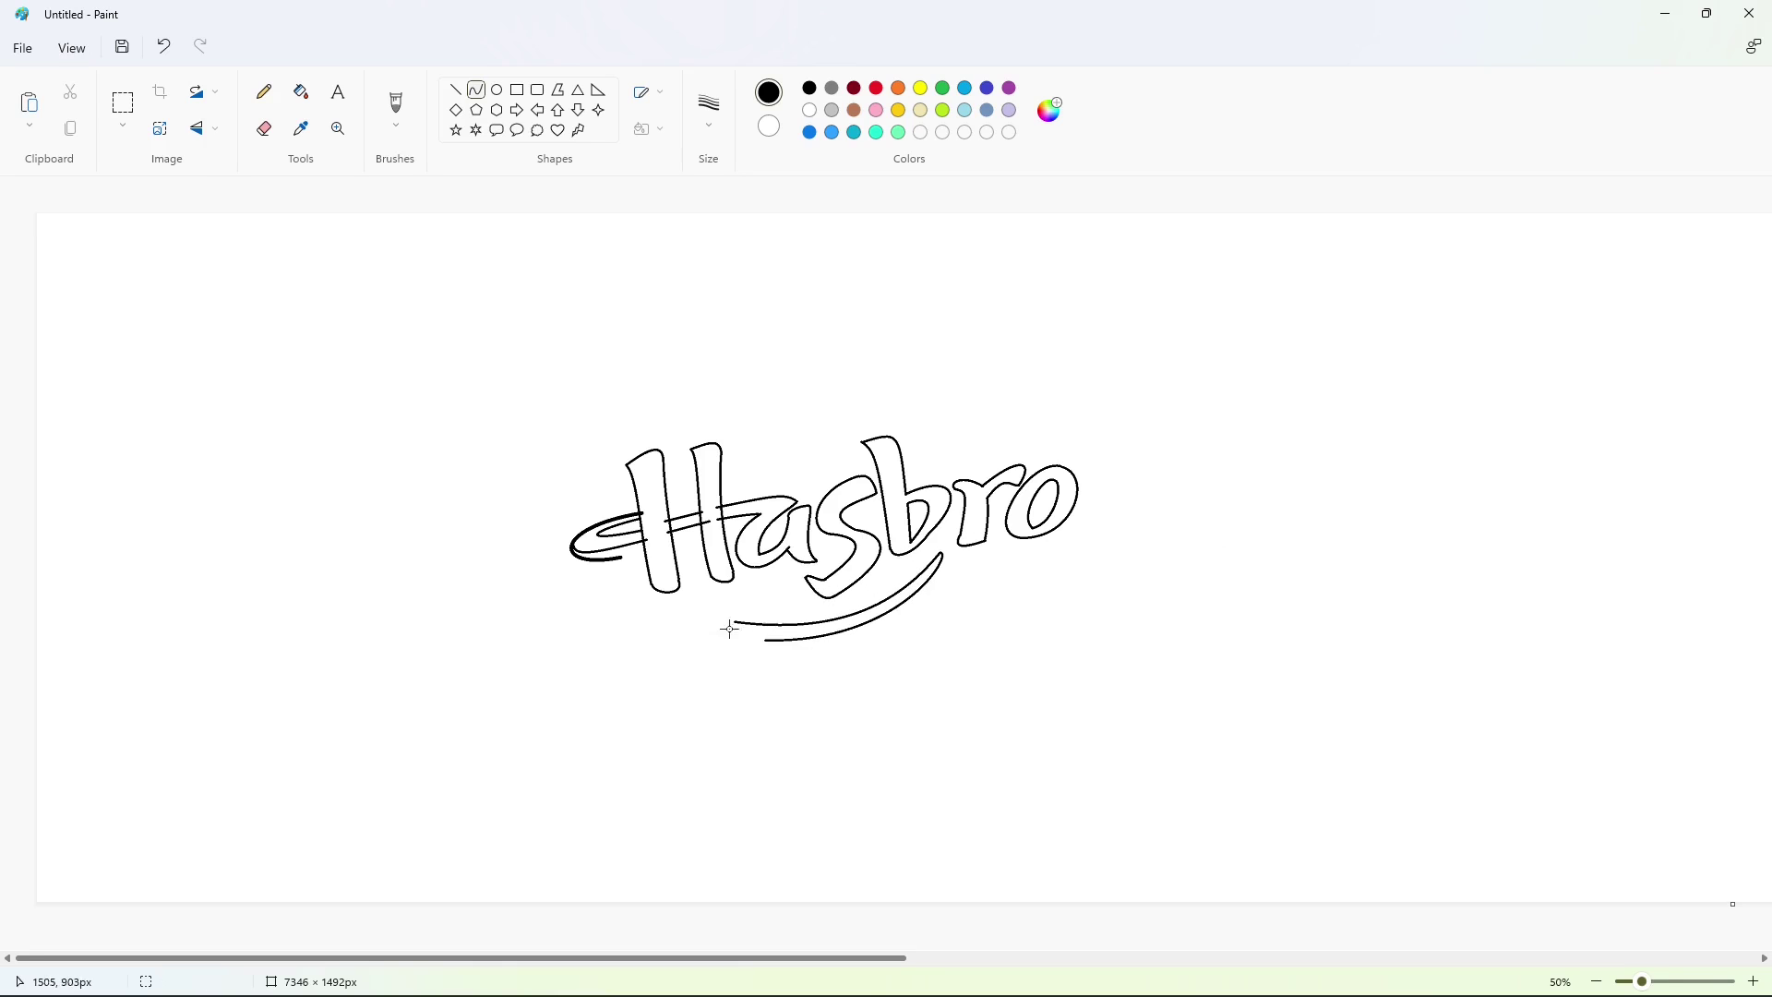
drag(735, 621, 951, 560)
drag(850, 685, 809, 792)
drag(930, 735, 1002, 689)
key(ctrl+z)
drag(734, 621, 948, 563)
drag(822, 663, 788, 779)
drag(926, 729, 1001, 700)
key(ctrl+z)
Draw the outer curve of the smile's lower lip, running from its left corner up along the right side
drag(734, 620, 900, 698)
mouse_move(771, 653)
mouse_down()
mouse_move(748, 689)
mouse_move(820, 721)
mouse_move(952, 564)
mouse_up()
click(1031, 718)
drag(925, 671, 938, 681)
drag(956, 638, 966, 628)
drag(951, 563, 907, 683)
drag(928, 630, 965, 652)
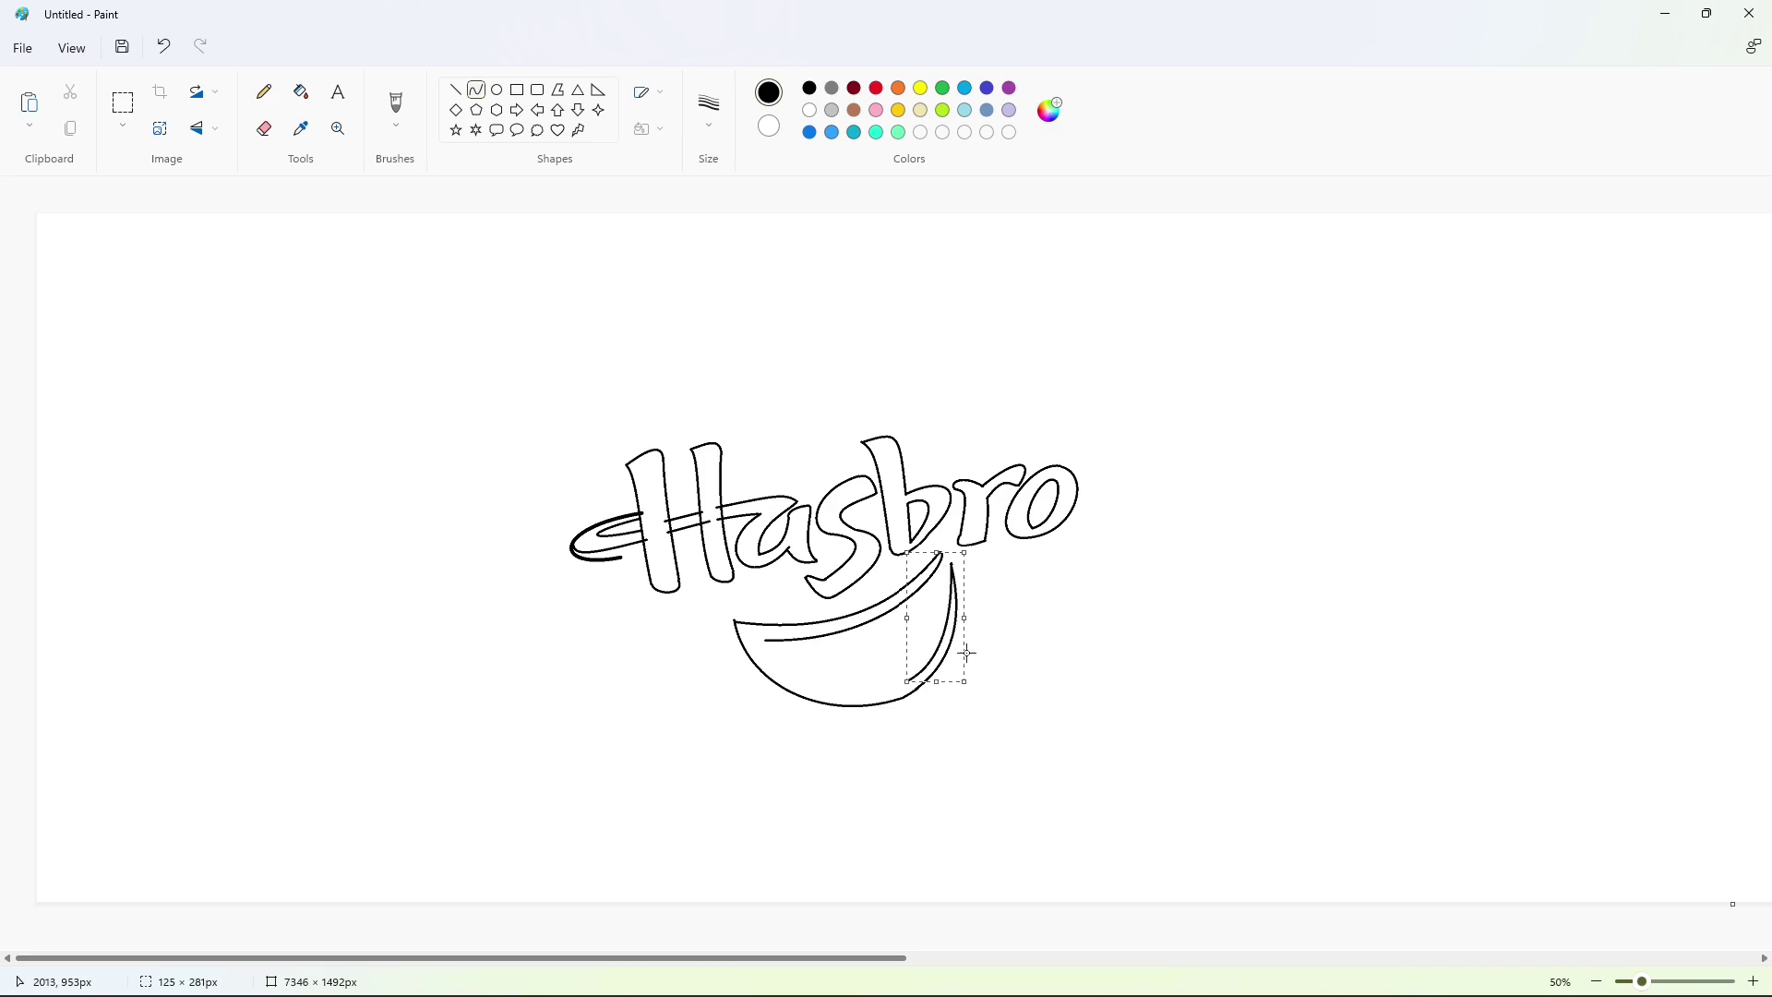
key(ctrl+z)
Draw the inner edge of the smile's lower lip with connected curves, undoing and redrawing the bottom one
drag(951, 564, 943, 642)
drag(947, 583, 944, 557)
drag(949, 633, 763, 640)
drag(896, 666, 908, 695)
drag(780, 681, 845, 692)
click(1053, 726)
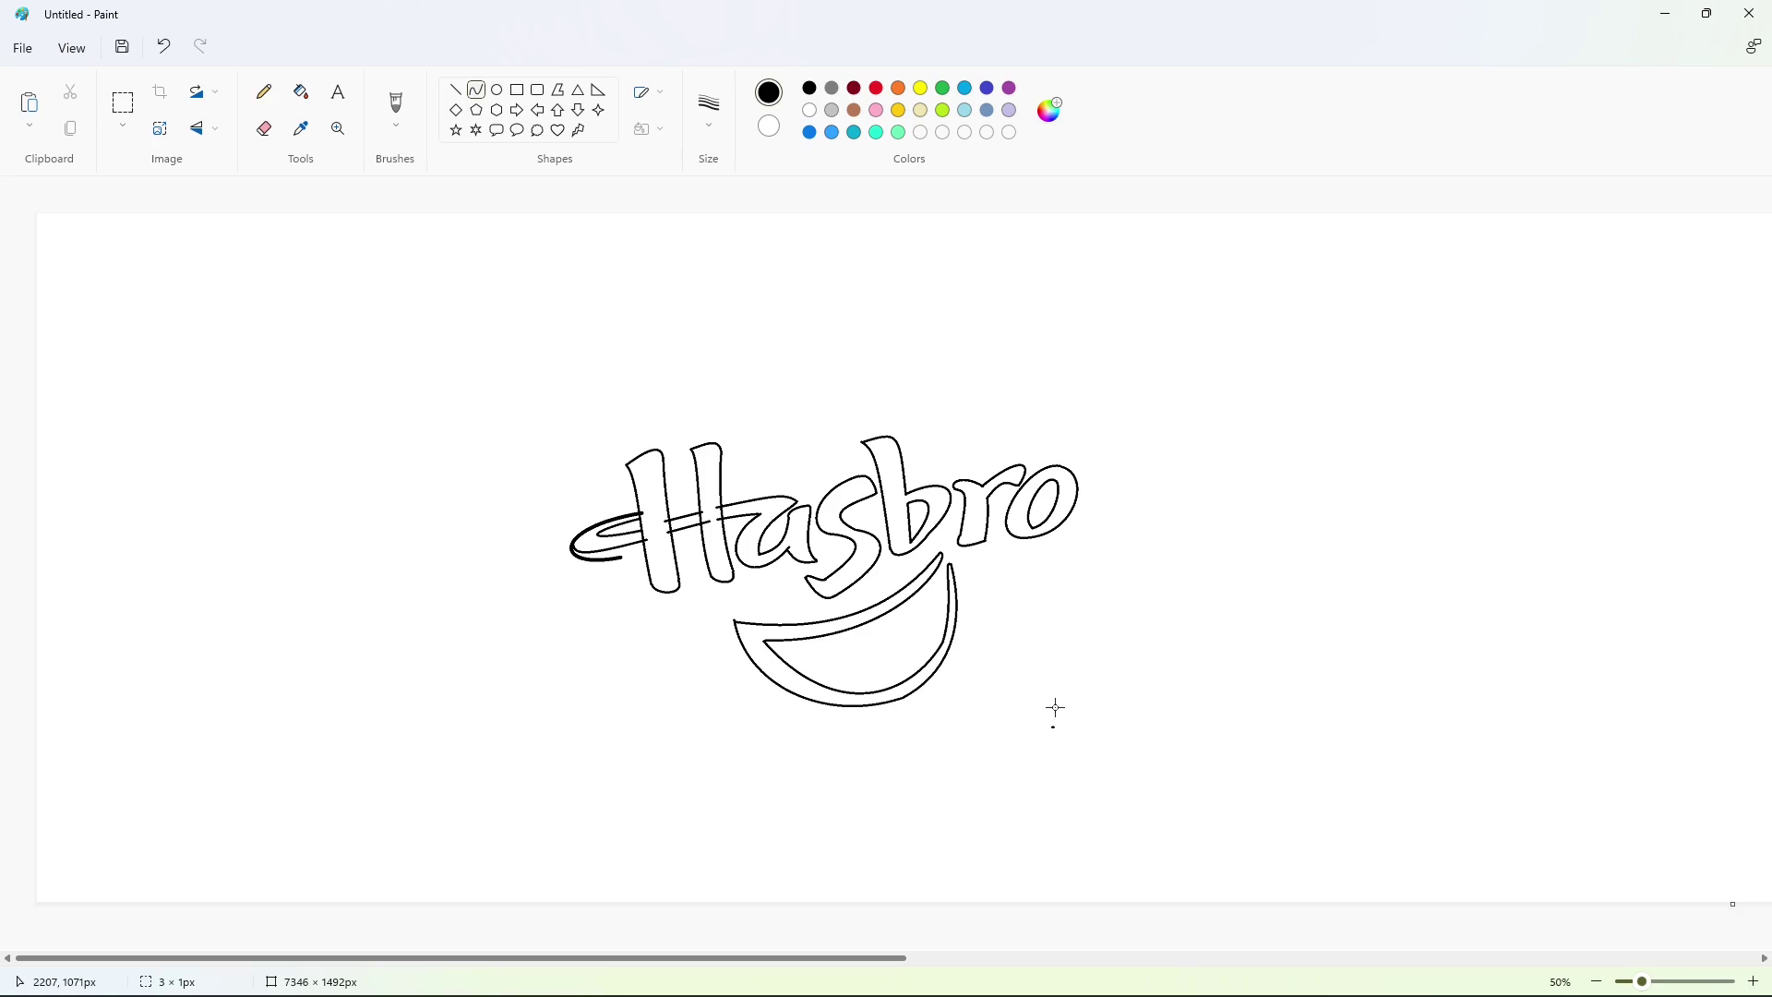
key(ctrl+z)
drag(943, 641, 764, 641)
drag(908, 647, 921, 697)
drag(844, 706, 824, 715)
click(1165, 704)
Draw the slanted top edge of a curved frame above the lettering and its upper right edge down to the letter o
drag(1031, 283, 589, 383)
click(858, 340)
click(876, 341)
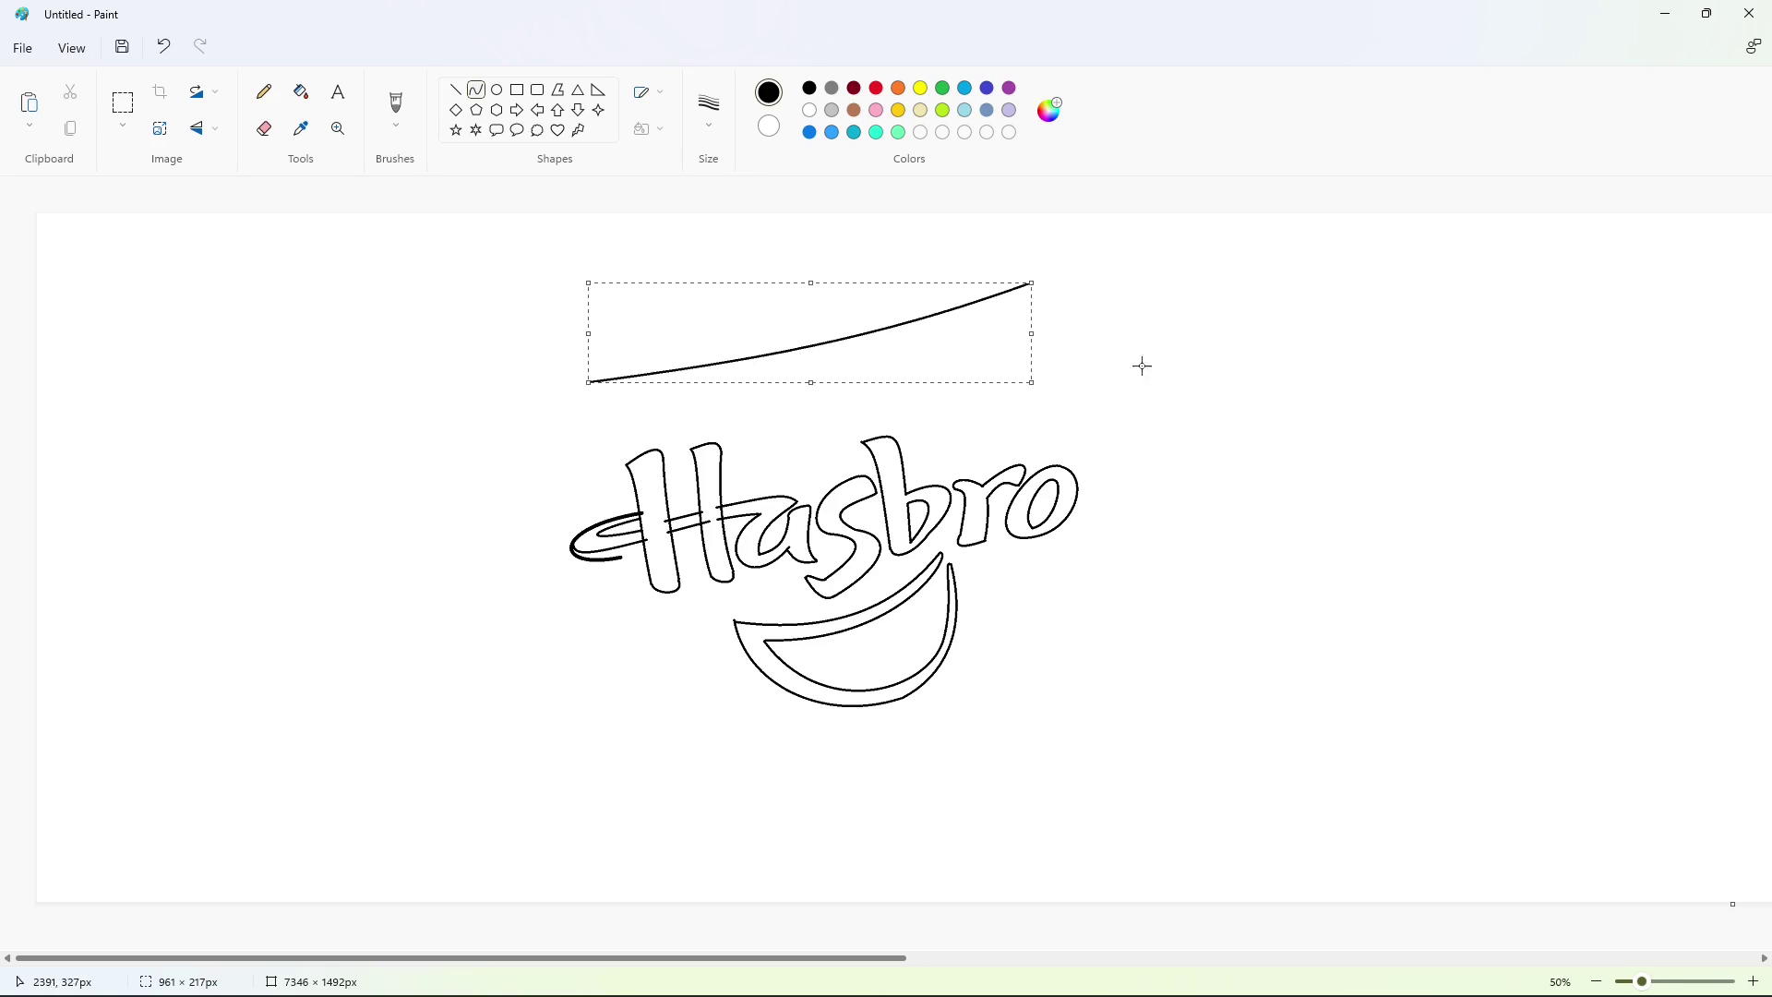
key(ctrl+z)
mouse_move(1143, 367)
mouse_down()
mouse_move(1034, 303)
mouse_move(1059, 462)
mouse_up()
mouse_move(1033, 308)
mouse_down()
mouse_move(1046, 278)
mouse_move(1040, 365)
mouse_up()
click(1128, 465)
Draw an arc around the right side of the letter o and the frame's lower right edge beneath it
mouse_move(1059, 463)
mouse_down()
mouse_move(1104, 720)
mouse_move(829, 775)
mouse_move(1098, 726)
mouse_move(657, 828)
mouse_move(629, 737)
mouse_move(621, 558)
mouse_up()
click(1087, 466)
click(1095, 514)
click(1159, 514)
click(1071, 587)
click(1083, 649)
Draw the frame's curved bottom edge and round off its lower left corner
click(941, 744)
click(799, 780)
click(663, 757)
click(638, 842)
click(662, 755)
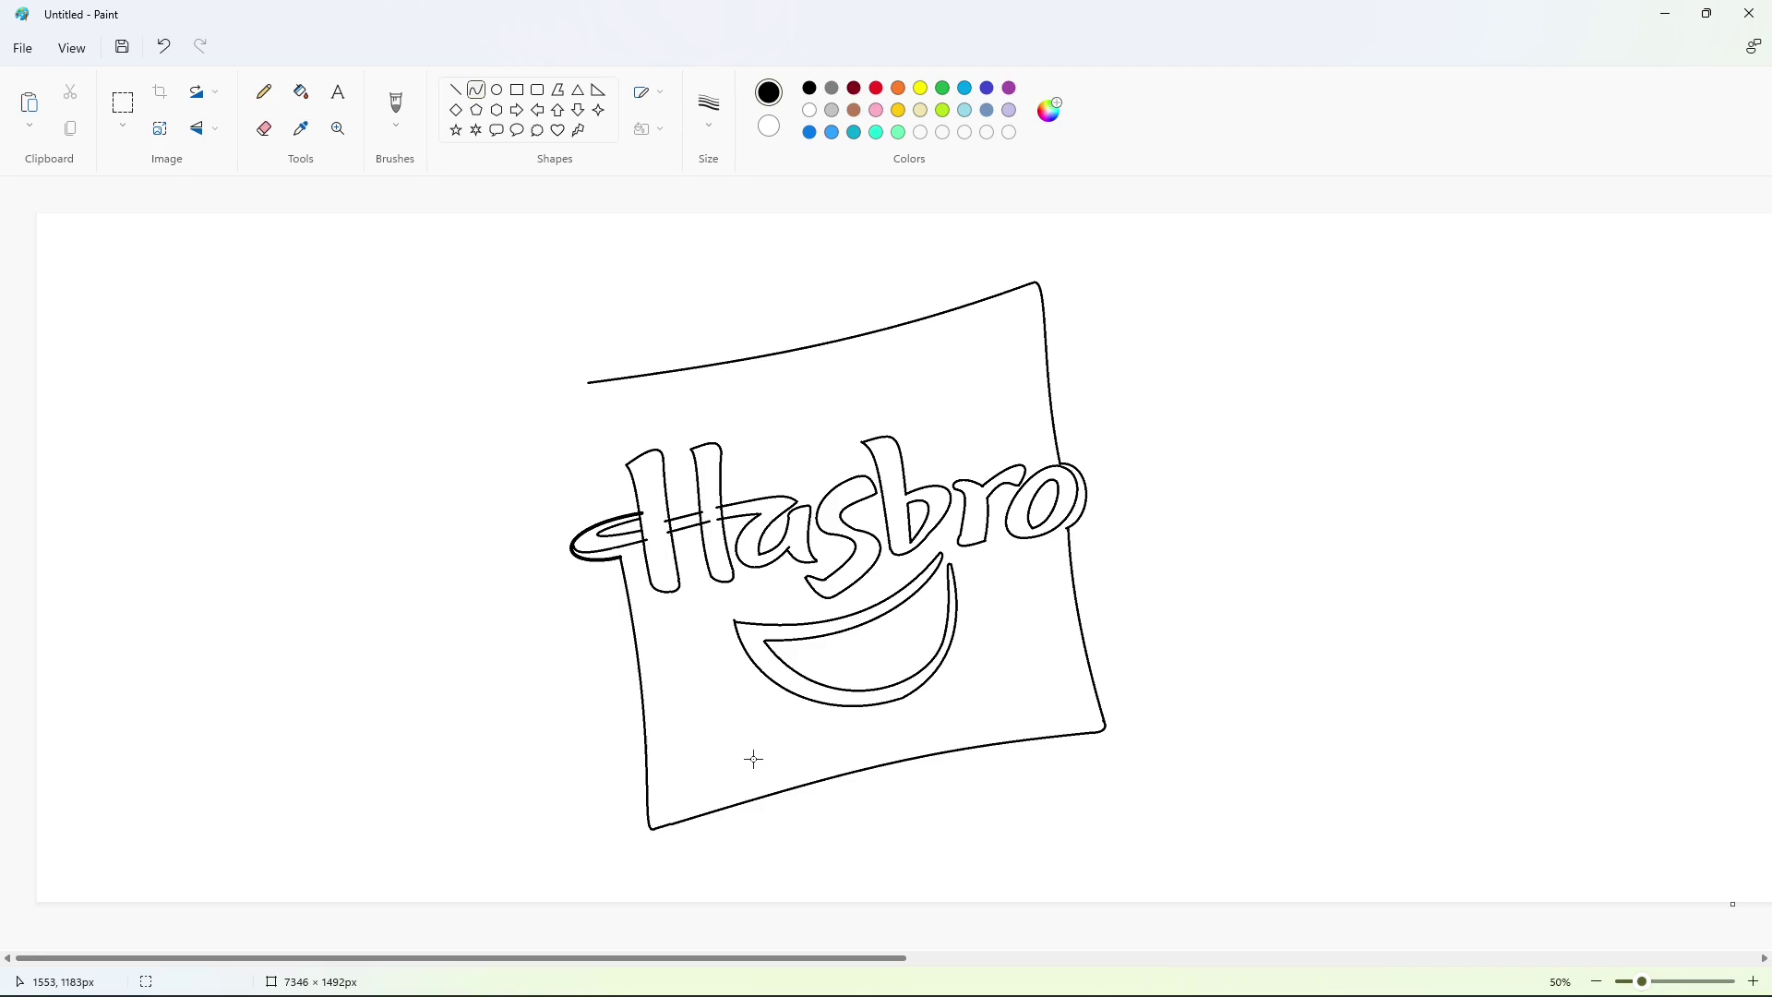
Close the frame with a curve from its upper left corner down to the loop of the H
drag(586, 383, 616, 517)
click(582, 391)
click(601, 421)
click(718, 434)
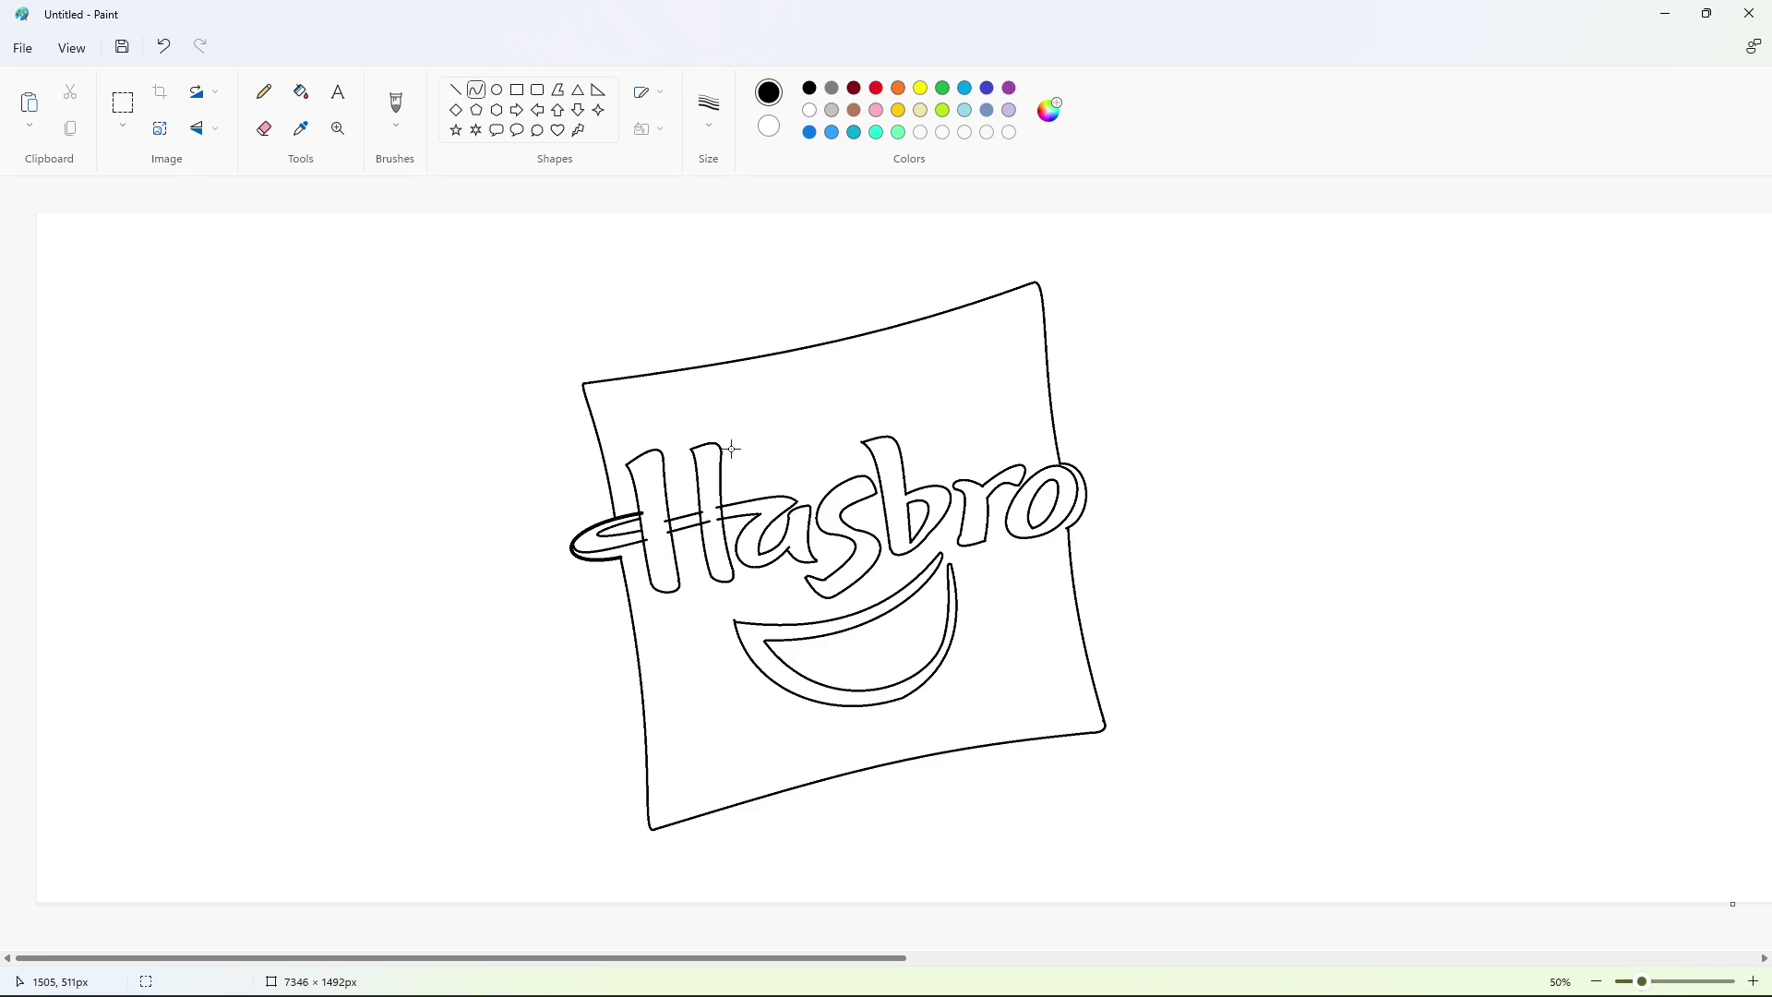
Draw a long tapered accent stroke above the right half of the frame's top edge
drag(1038, 261, 809, 329)
click(911, 304)
click(994, 294)
click(1014, 340)
click(1034, 245)
drag(1039, 261, 811, 330)
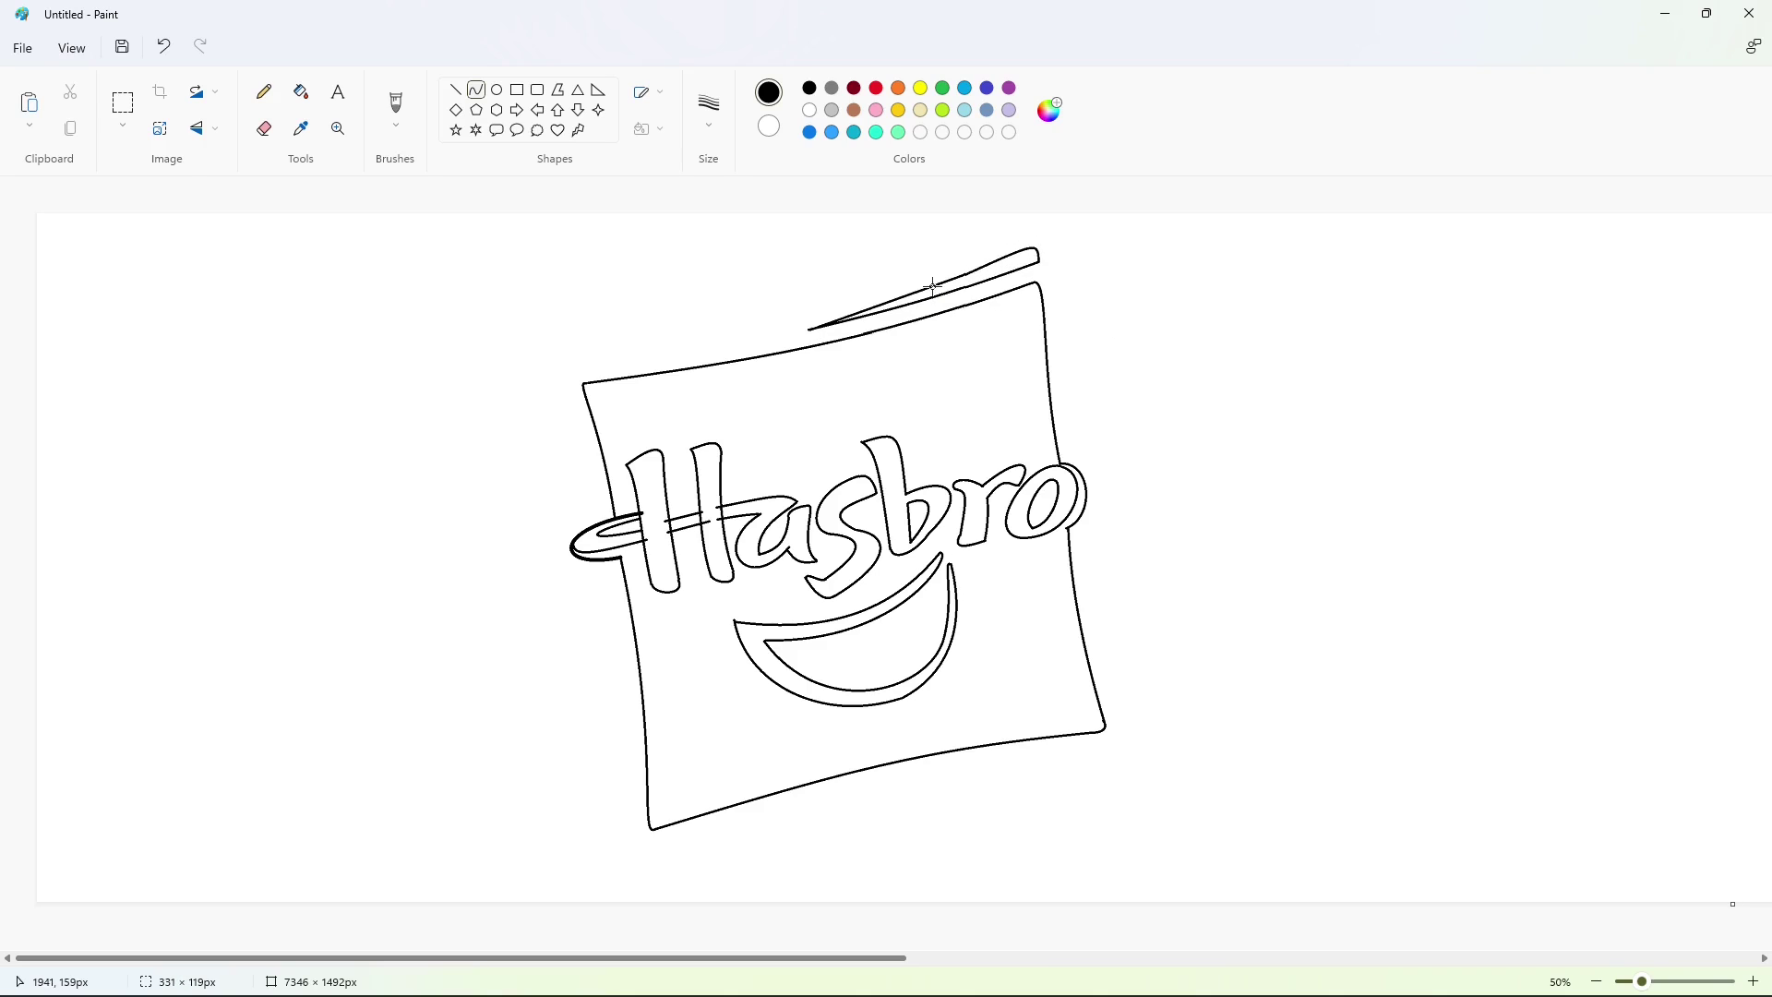
drag(932, 286, 960, 275)
click(1105, 296)
Paste a copy of the top accent stroke in the canvas's blank upper left area and remove the copied frame lines with a white fill
click(123, 101)
drag(1063, 222, 780, 349)
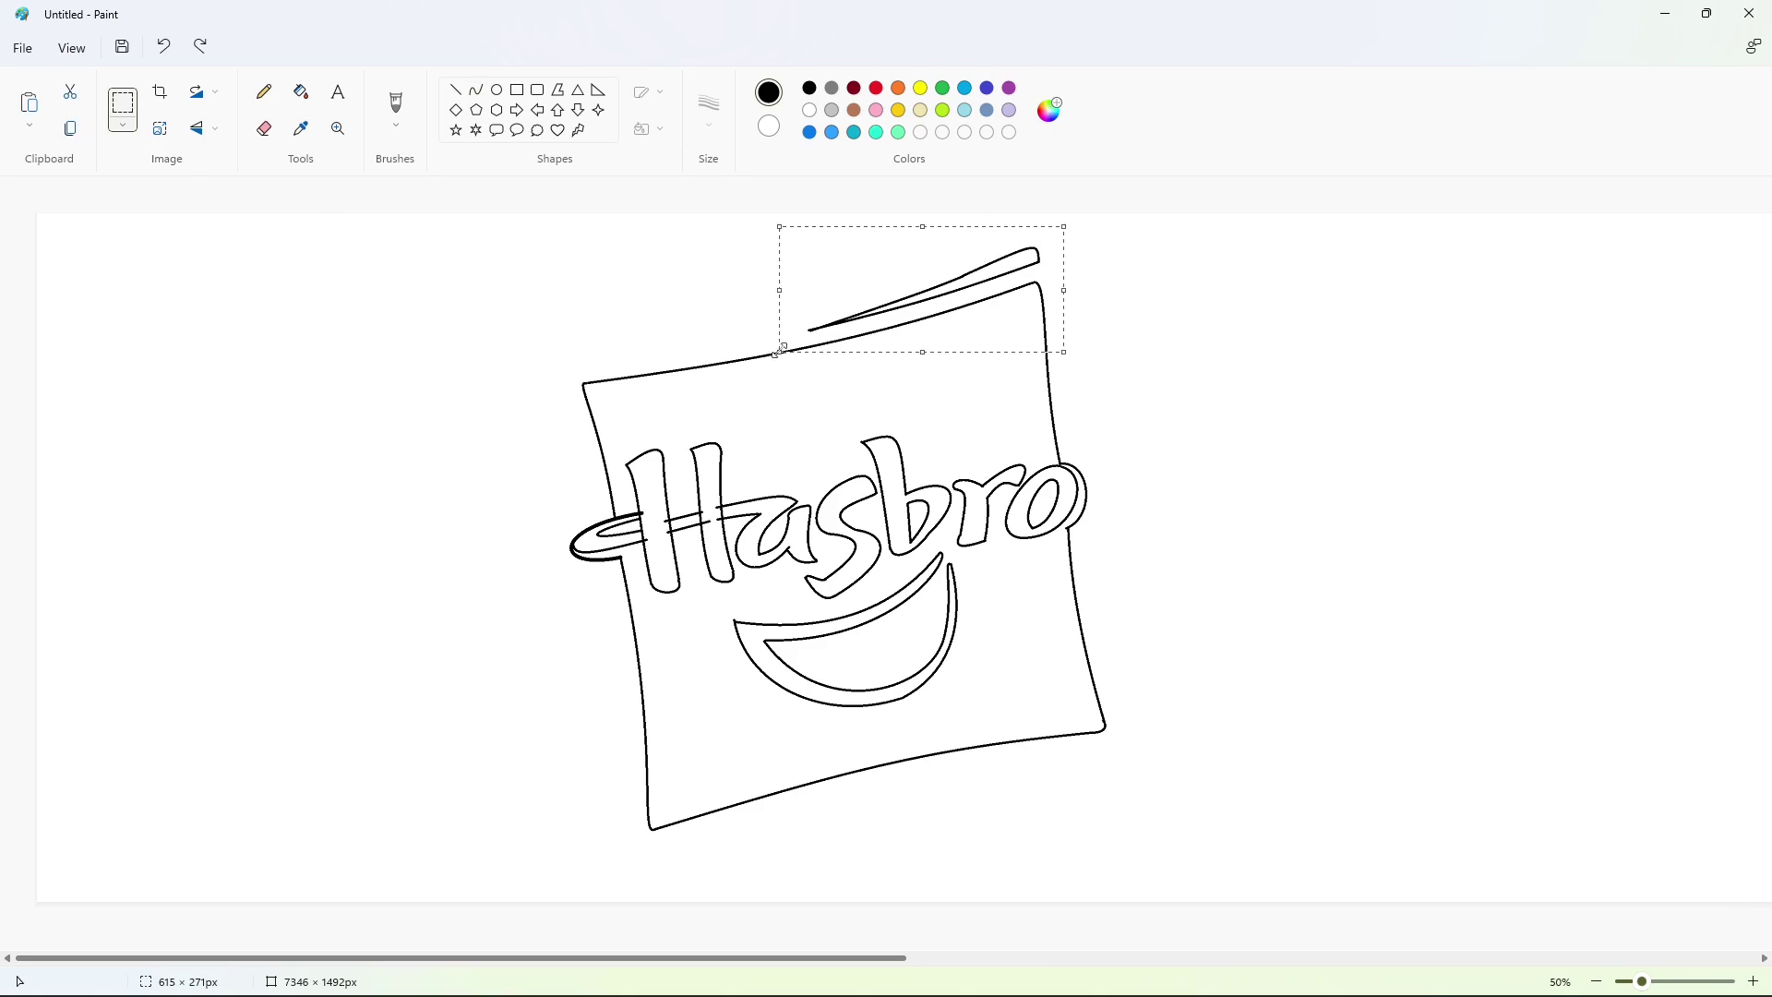
key(ctrl+c)
key(ctrl+v)
click(301, 91)
Duplicate the cleaned accent stroke and turn on transparent selection
click(123, 102)
drag(331, 224, 36, 425)
key(ctrl+c)
key(ctrl+v)
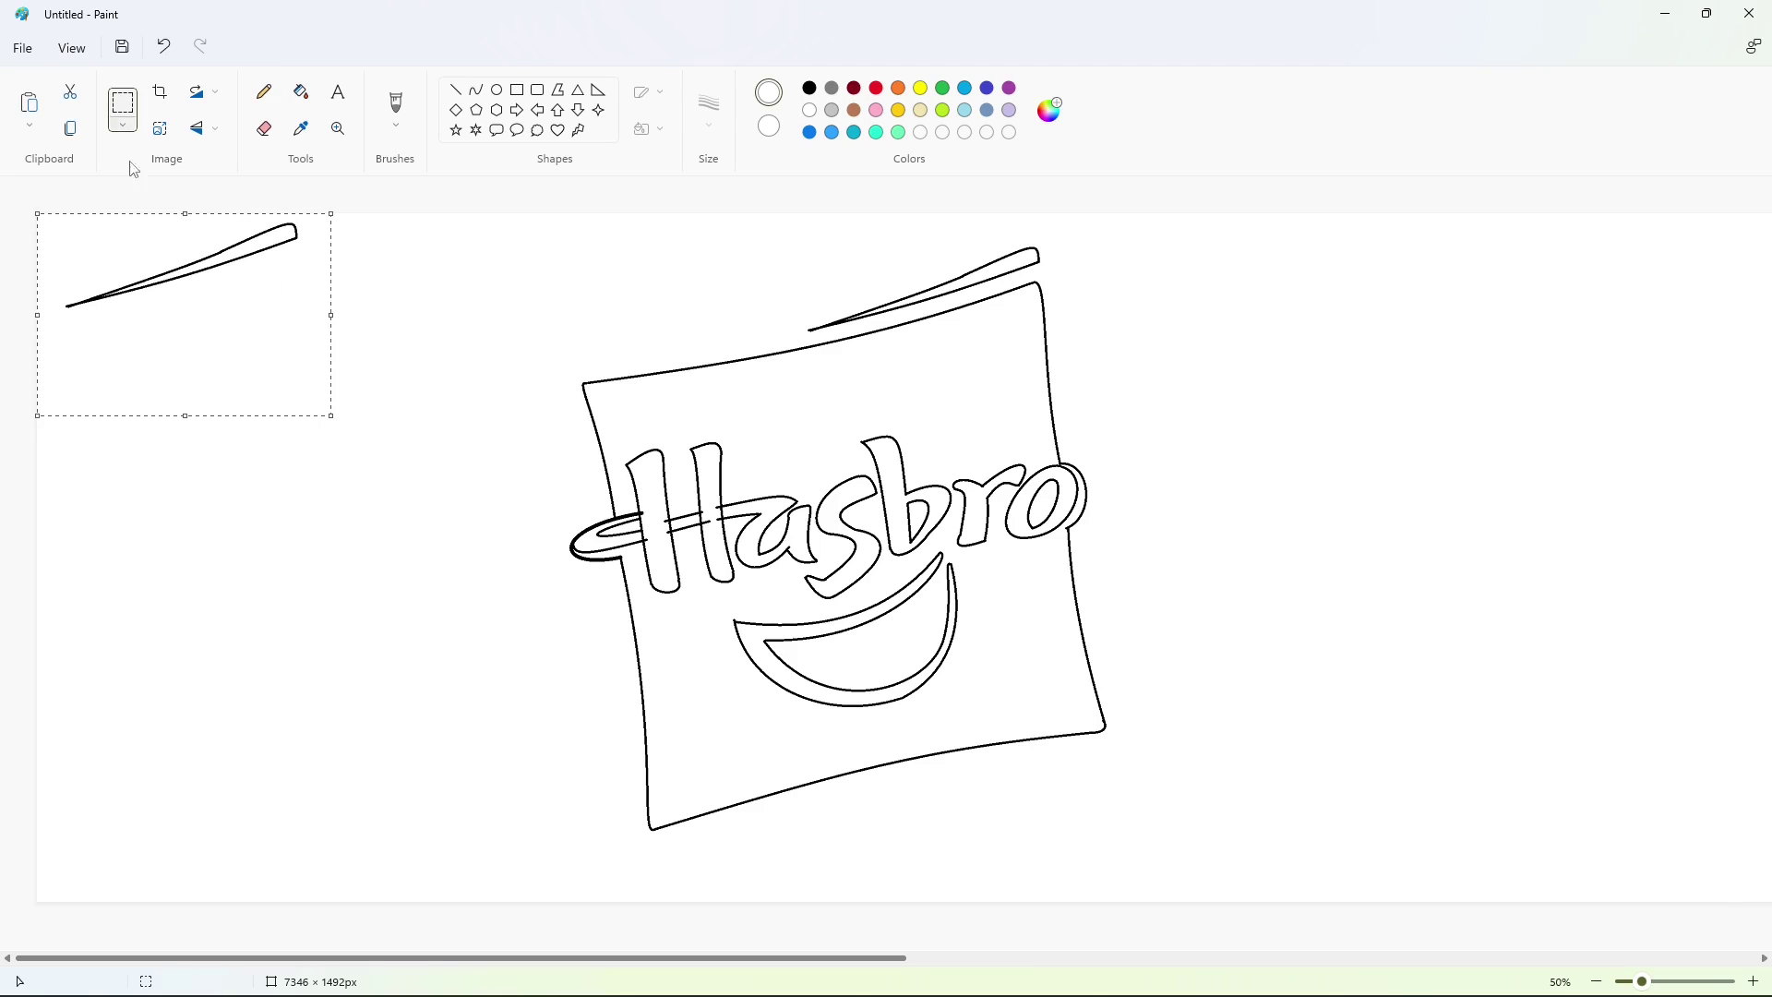
click(123, 126)
click(115, 319)
Flip the duplicate stroke vertically and horizontally and place it beneath the frame's lower left corner
click(215, 129)
click(212, 194)
click(215, 129)
click(206, 166)
drag(172, 374, 754, 832)
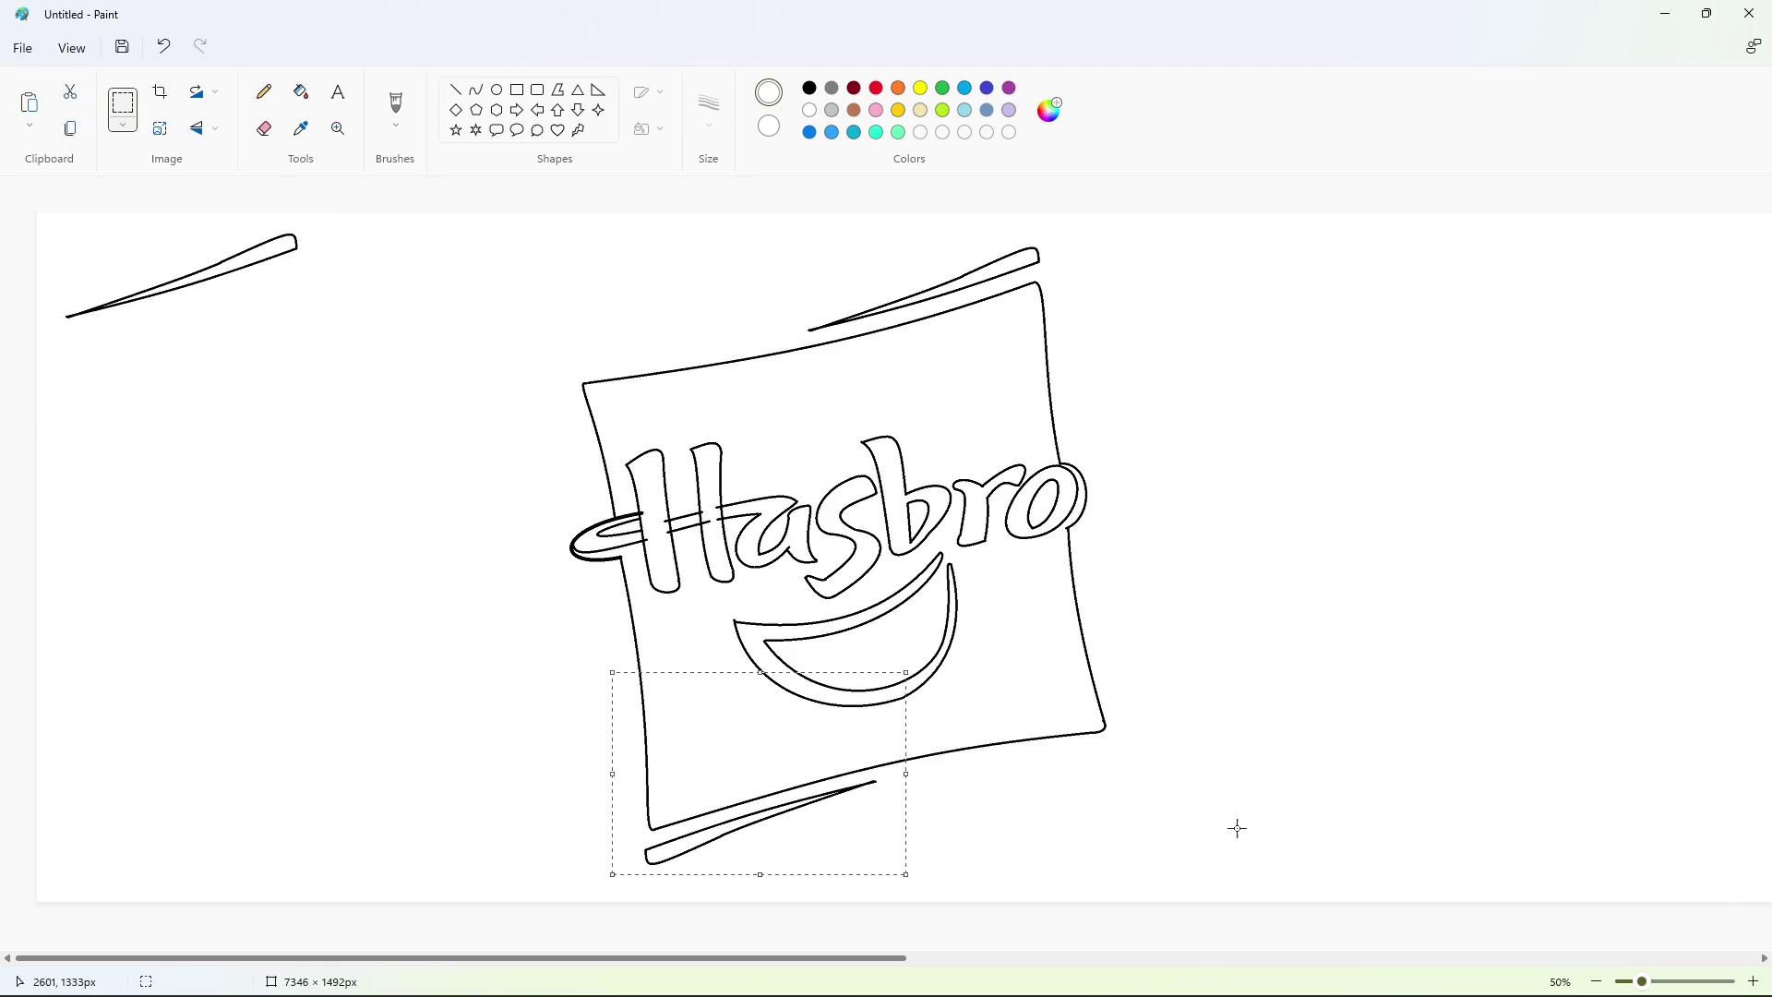
key(ctrl+v)
click(205, 91)
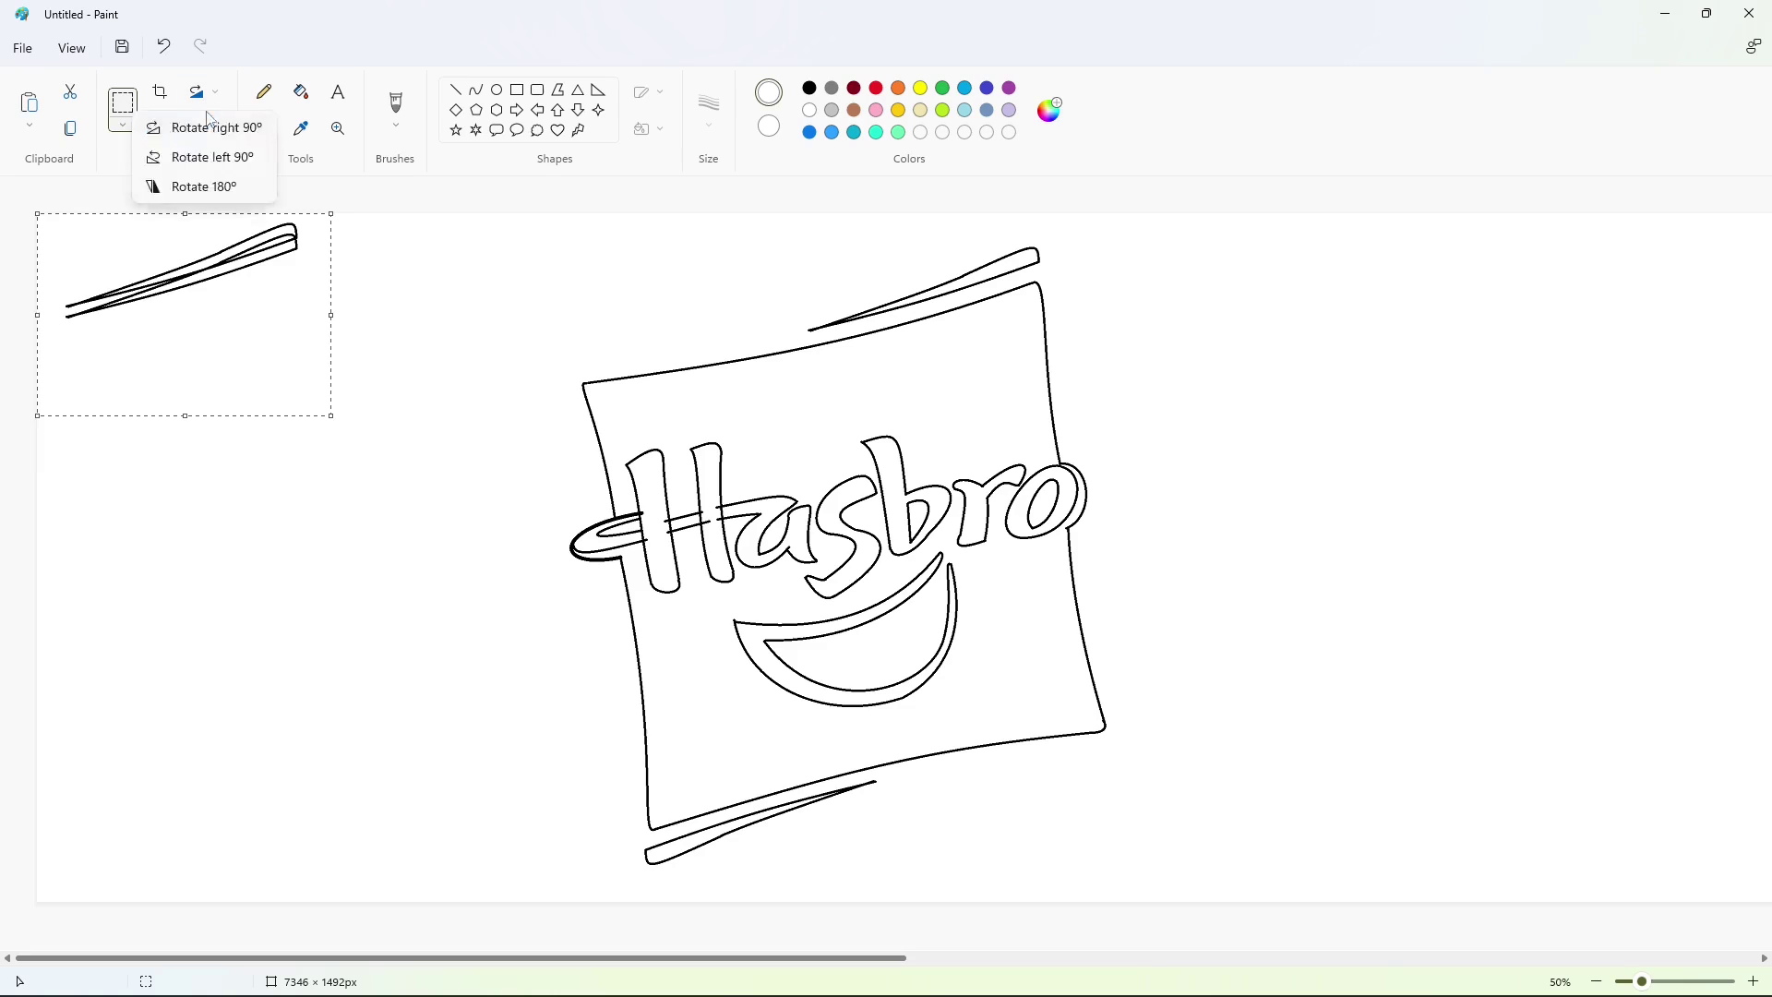
click(198, 123)
drag(196, 373, 1079, 663)
key(ctrl+z)
Draw a narrow tapered accent stroke along the outside of the frame's lower right edge, undoing a misplaced curve
click(476, 89)
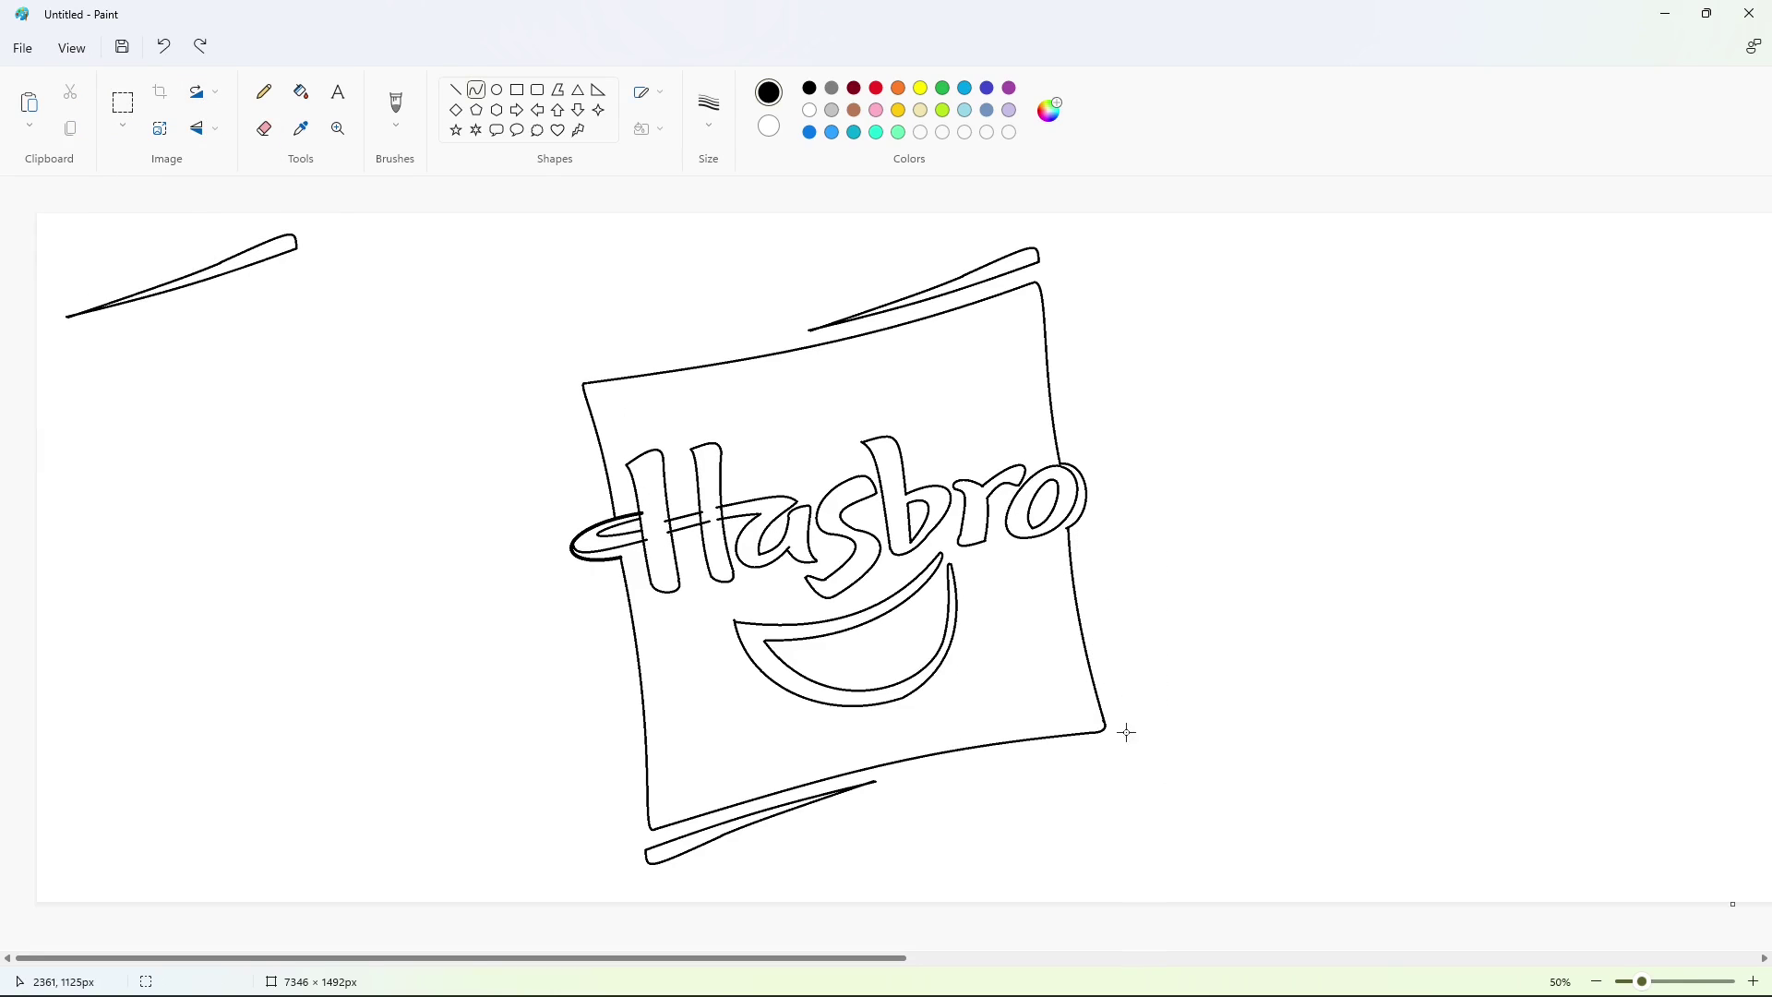
drag(1123, 731, 1074, 548)
click(1089, 657)
click(1091, 643)
drag(1124, 731, 1073, 547)
mouse_move(1107, 657)
mouse_down()
mouse_move(1123, 665)
mouse_move(1098, 590)
mouse_up()
key(ctrl+z)
mouse_move(1124, 731)
mouse_down()
mouse_move(1073, 548)
mouse_move(1143, 736)
mouse_move(1101, 678)
mouse_up()
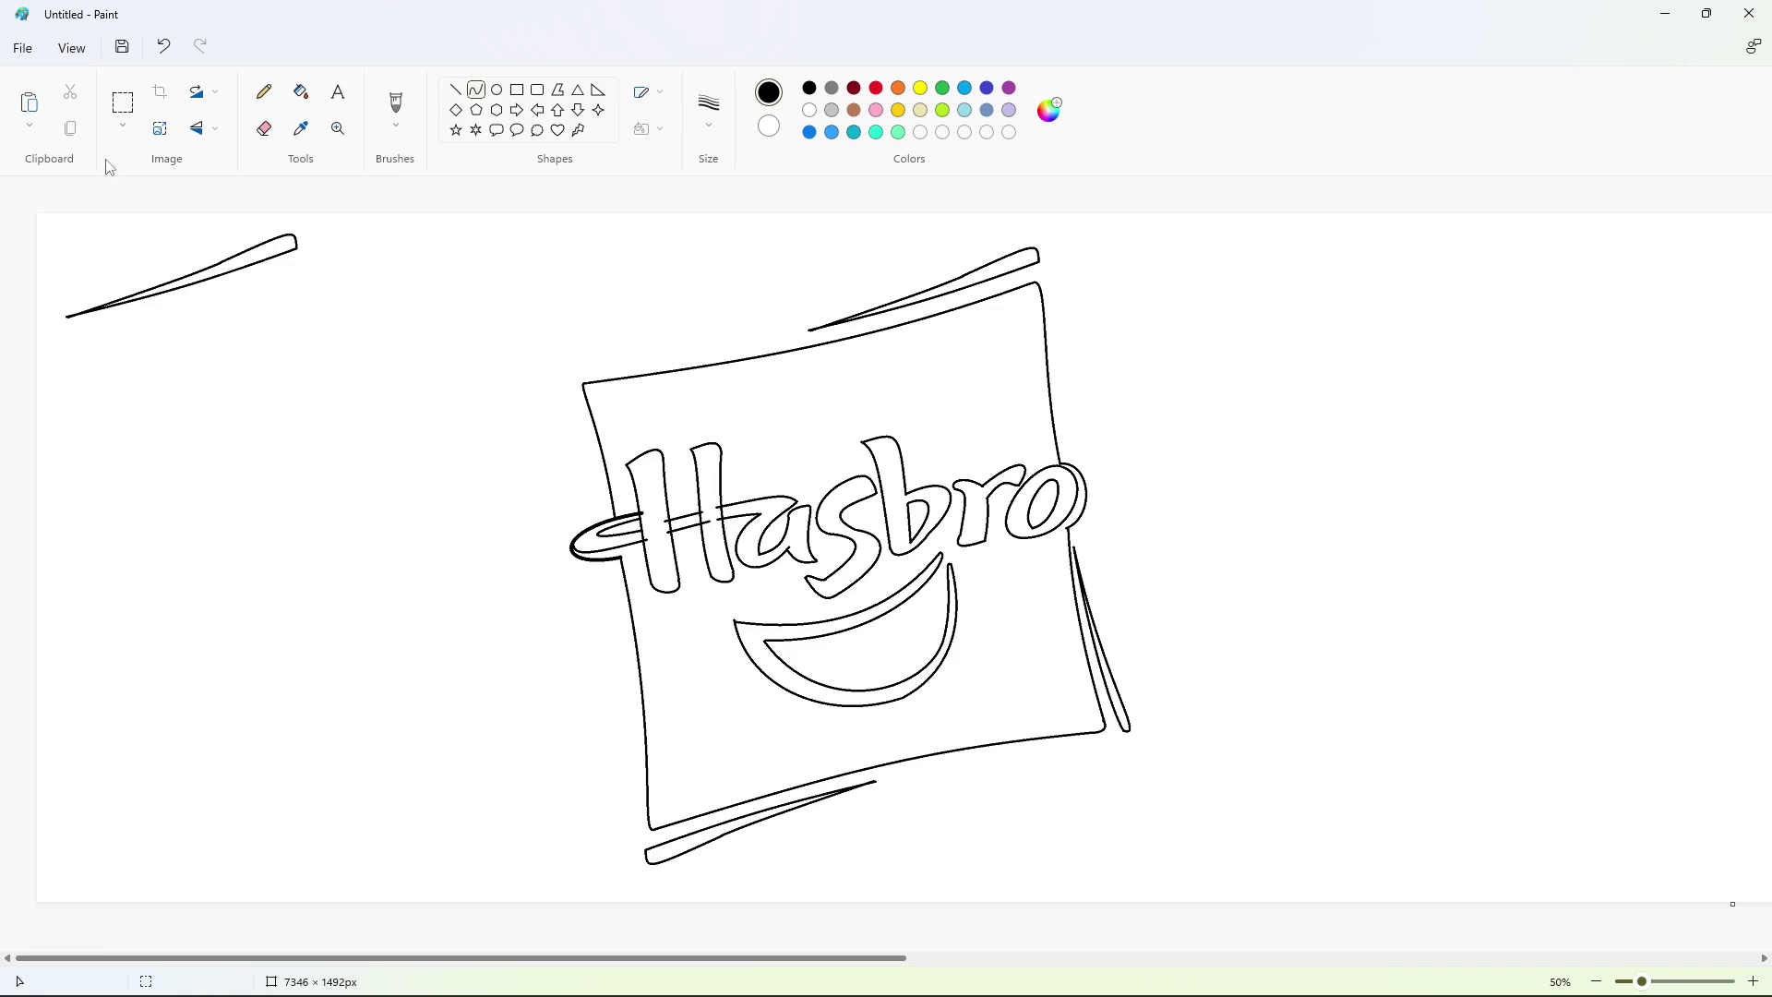
Copy the narrow accent stroke to the blank area left of the logo and remove the stray copied lines with a white fill
click(123, 102)
drag(1214, 518, 1027, 820)
ctrl+drag(1114, 669, 160, 624)
click(301, 92)
click(810, 110)
click(122, 563)
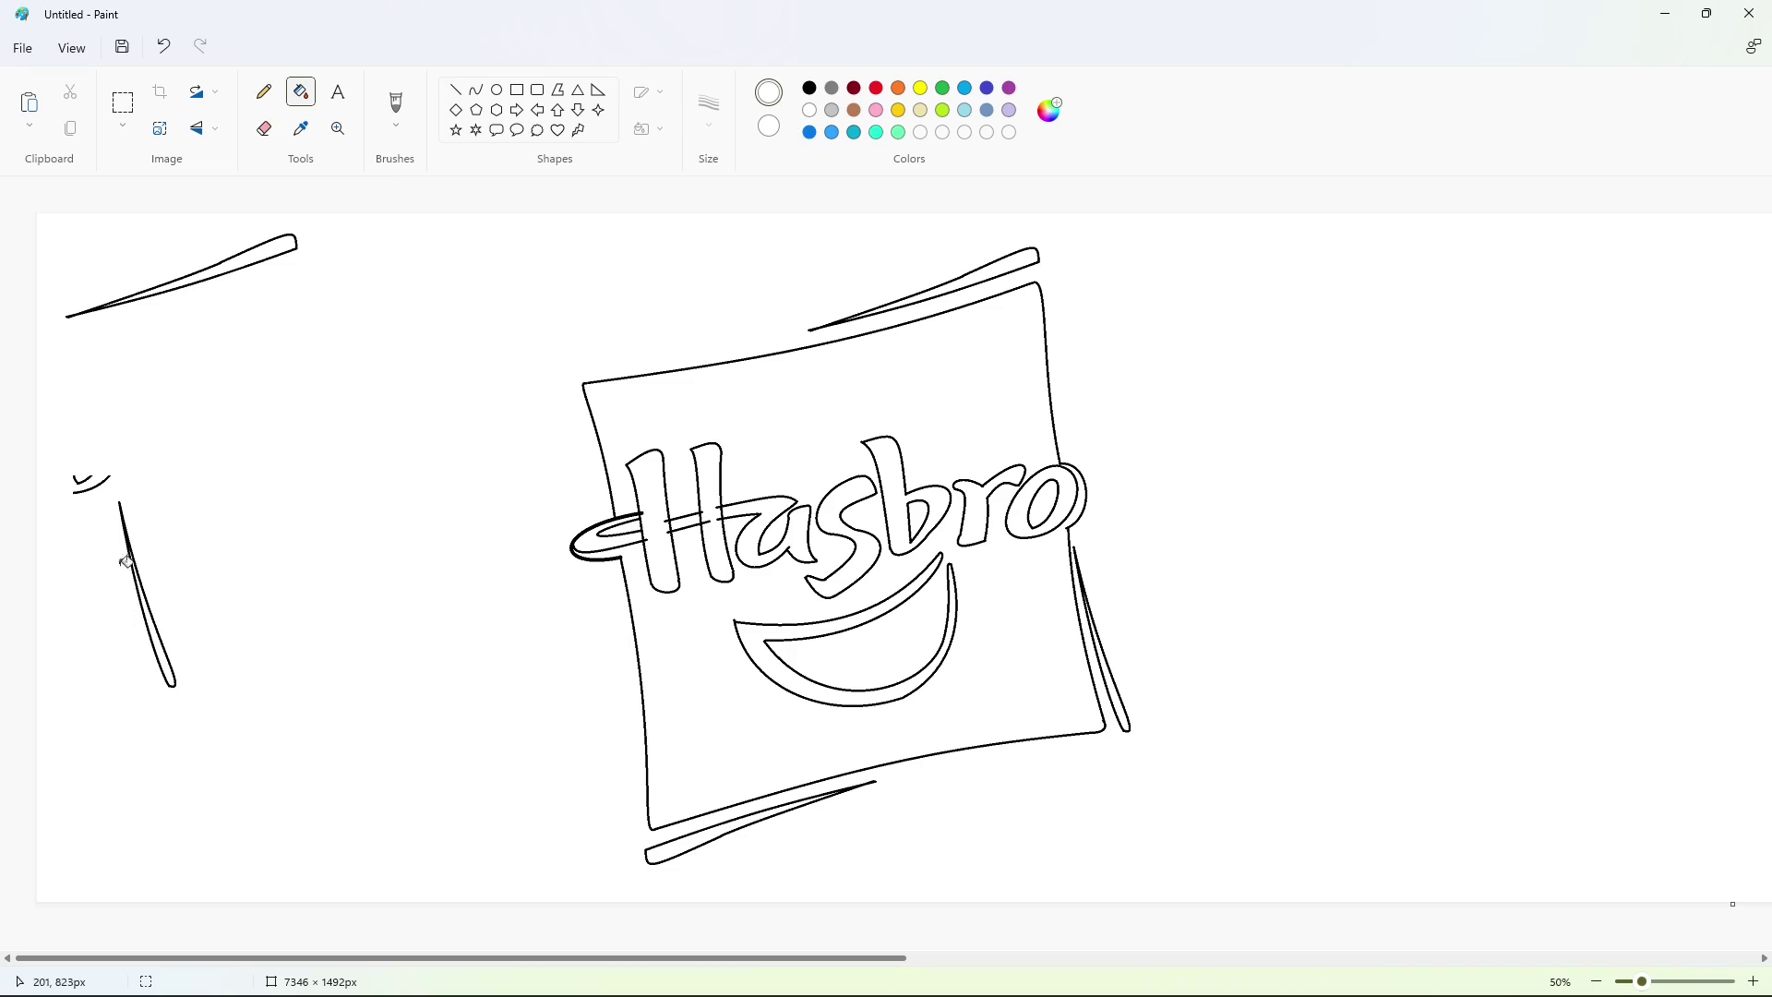
click(88, 480)
Duplicate the cleaned narrow stroke, flip it vertically and horizontally, and place it in the blank area beside the original copy
click(122, 103)
drag(237, 437, 85, 861)
key(ctrl+c)
key(ctrl+v)
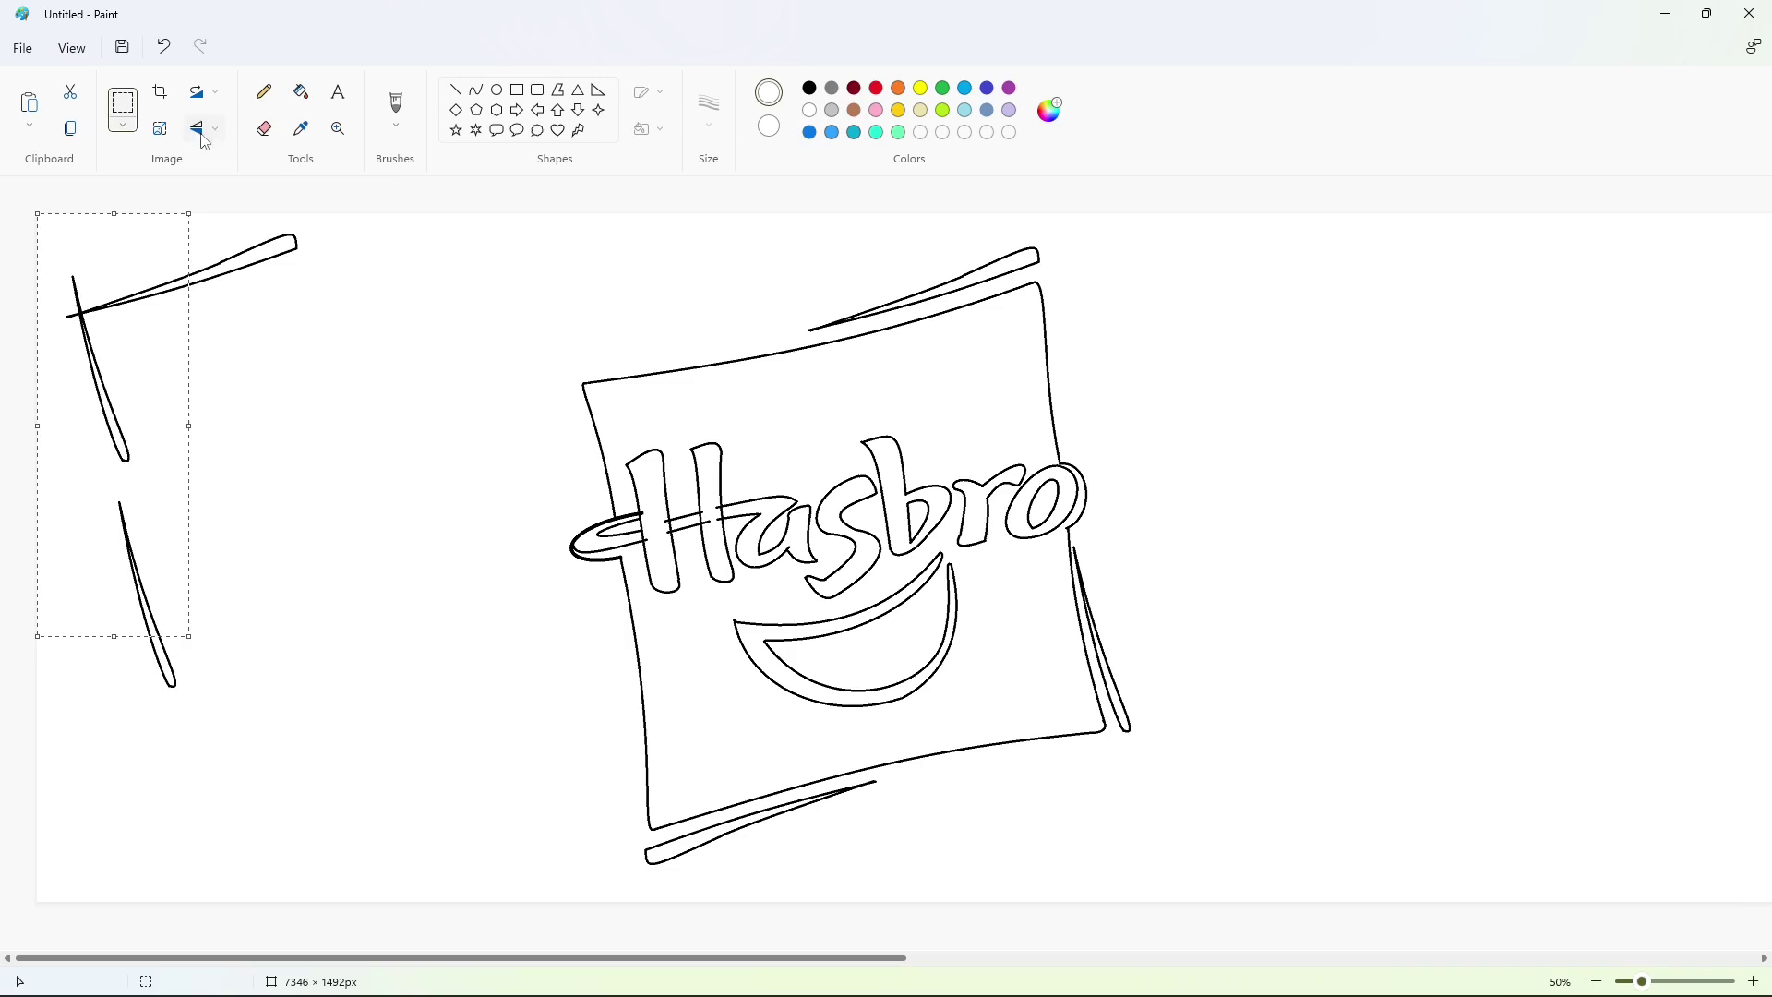
click(203, 131)
click(208, 192)
click(203, 130)
click(210, 163)
mouse_move(124, 480)
mouse_down()
mouse_move(587, 484)
mouse_move(294, 501)
mouse_up()
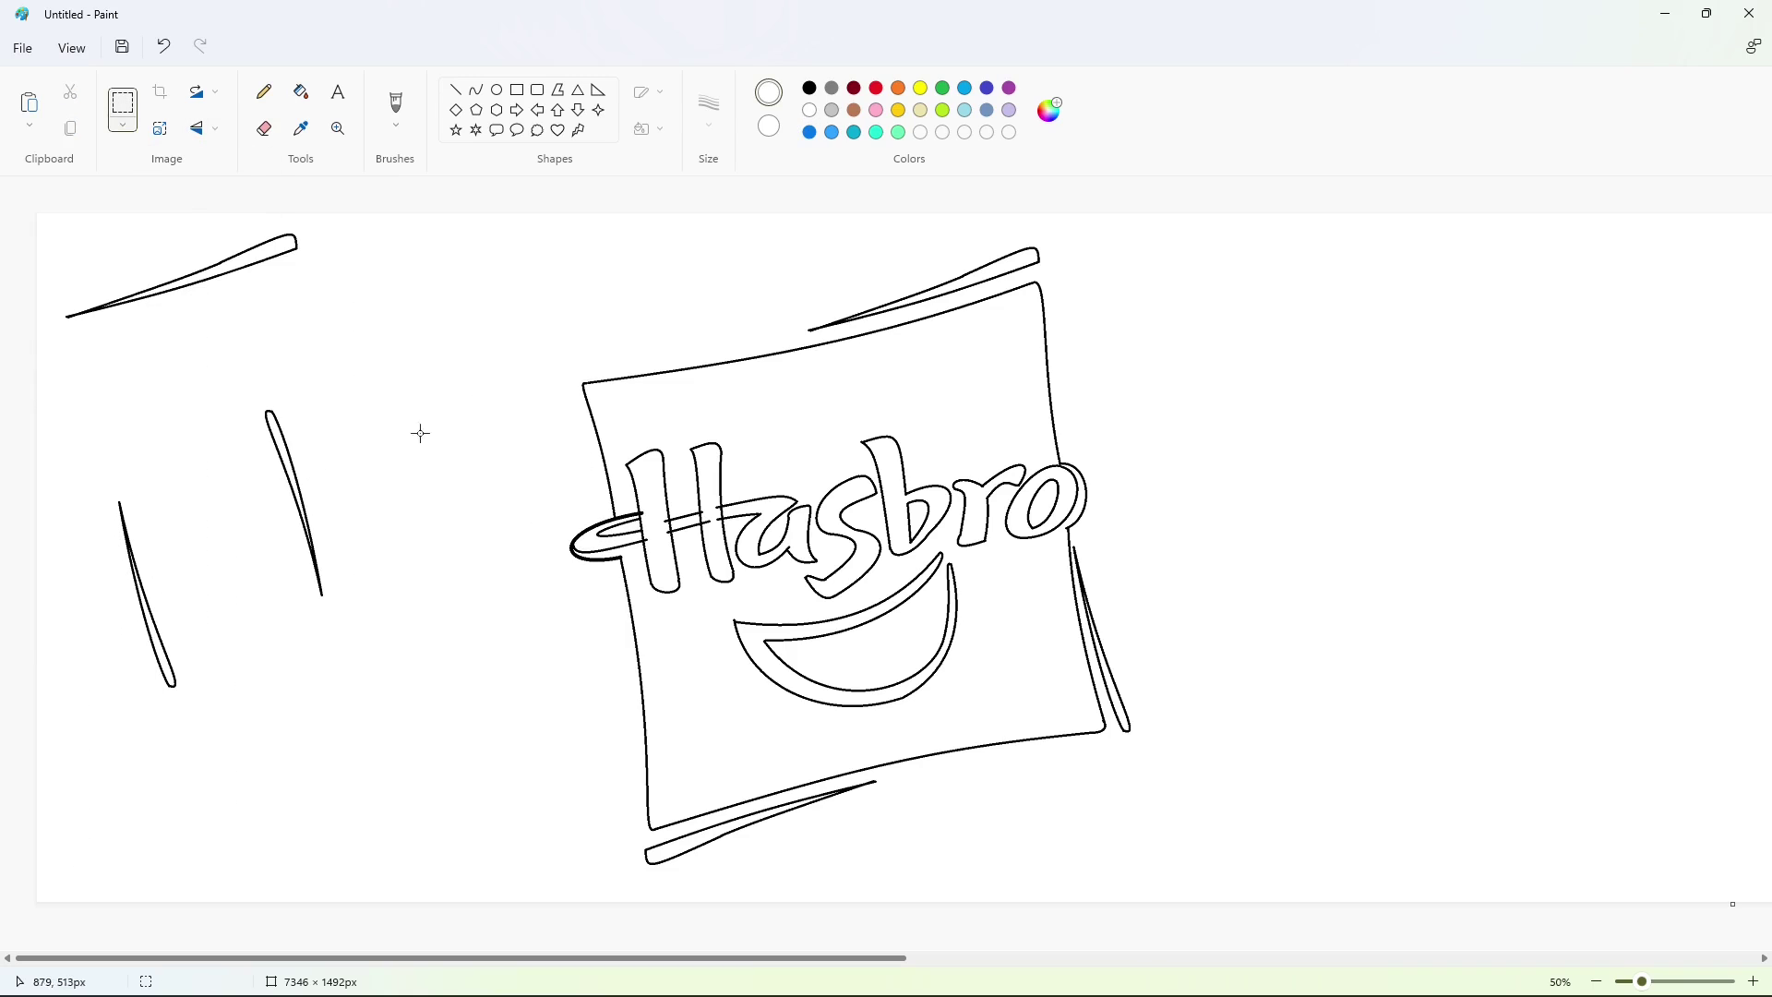
Shorten the lower tip of the flipped narrow stroke with the eraser, discarding a trial copy
click(264, 128)
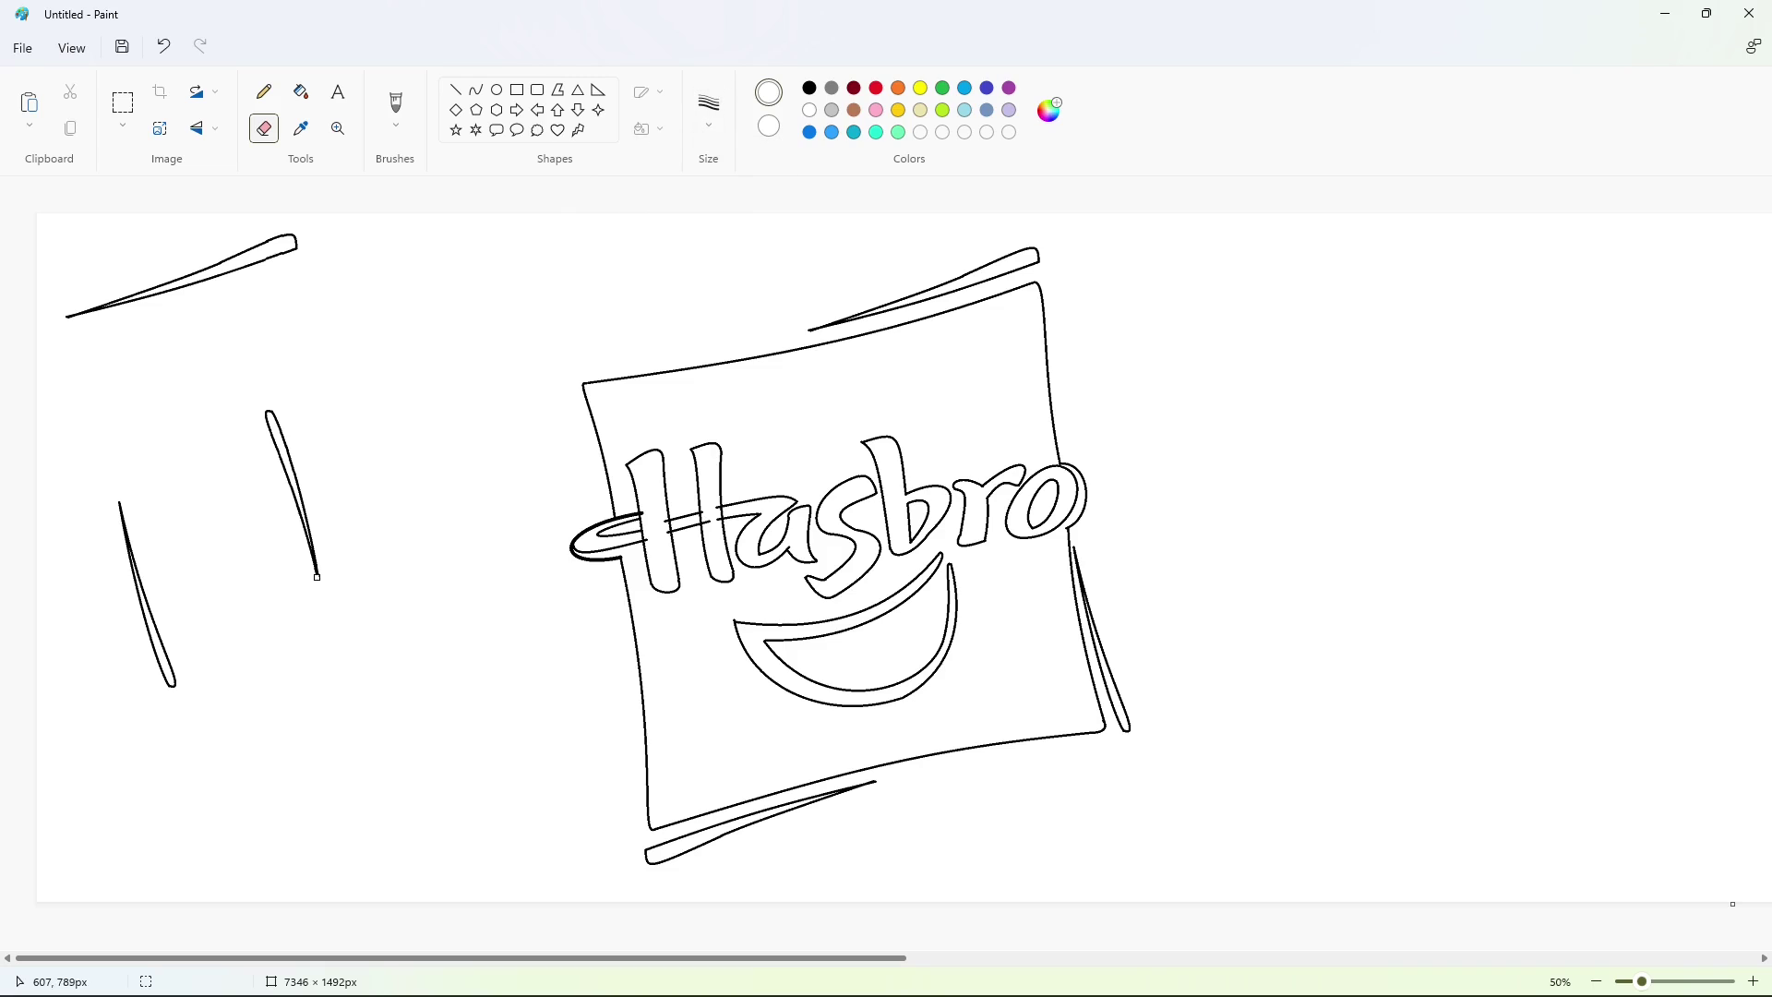
click(122, 102)
mouse_move(183, 349)
mouse_down()
mouse_move(424, 684)
mouse_move(328, 470)
mouse_move(613, 487)
mouse_up()
key(ctrl+c)
key(ctrl+v)
key(Delete)
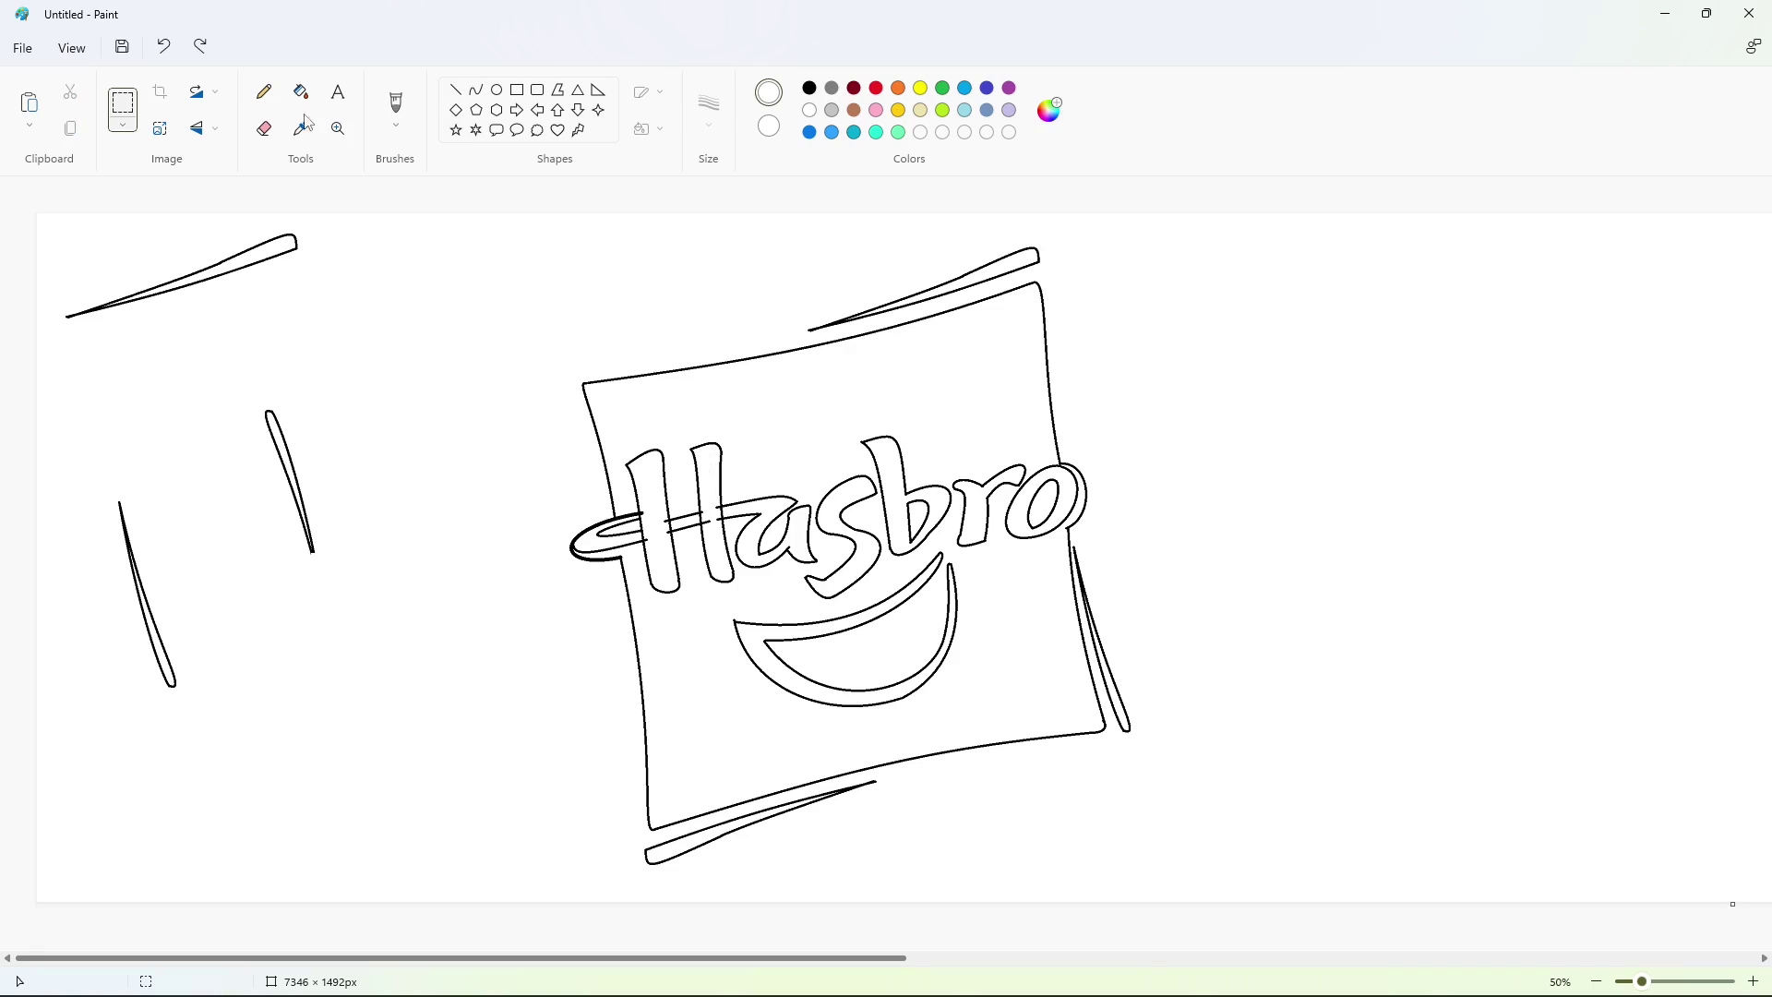
click(264, 128)
click(314, 552)
Copy the shortened stroke and place it along the outside of the frame's upper left edge
click(123, 101)
drag(209, 352, 412, 622)
key(ctrl+c)
key(ctrl+v)
mouse_move(150, 363)
mouse_down()
mouse_move(576, 442)
mouse_move(608, 477)
mouse_up()
click(808, 483)
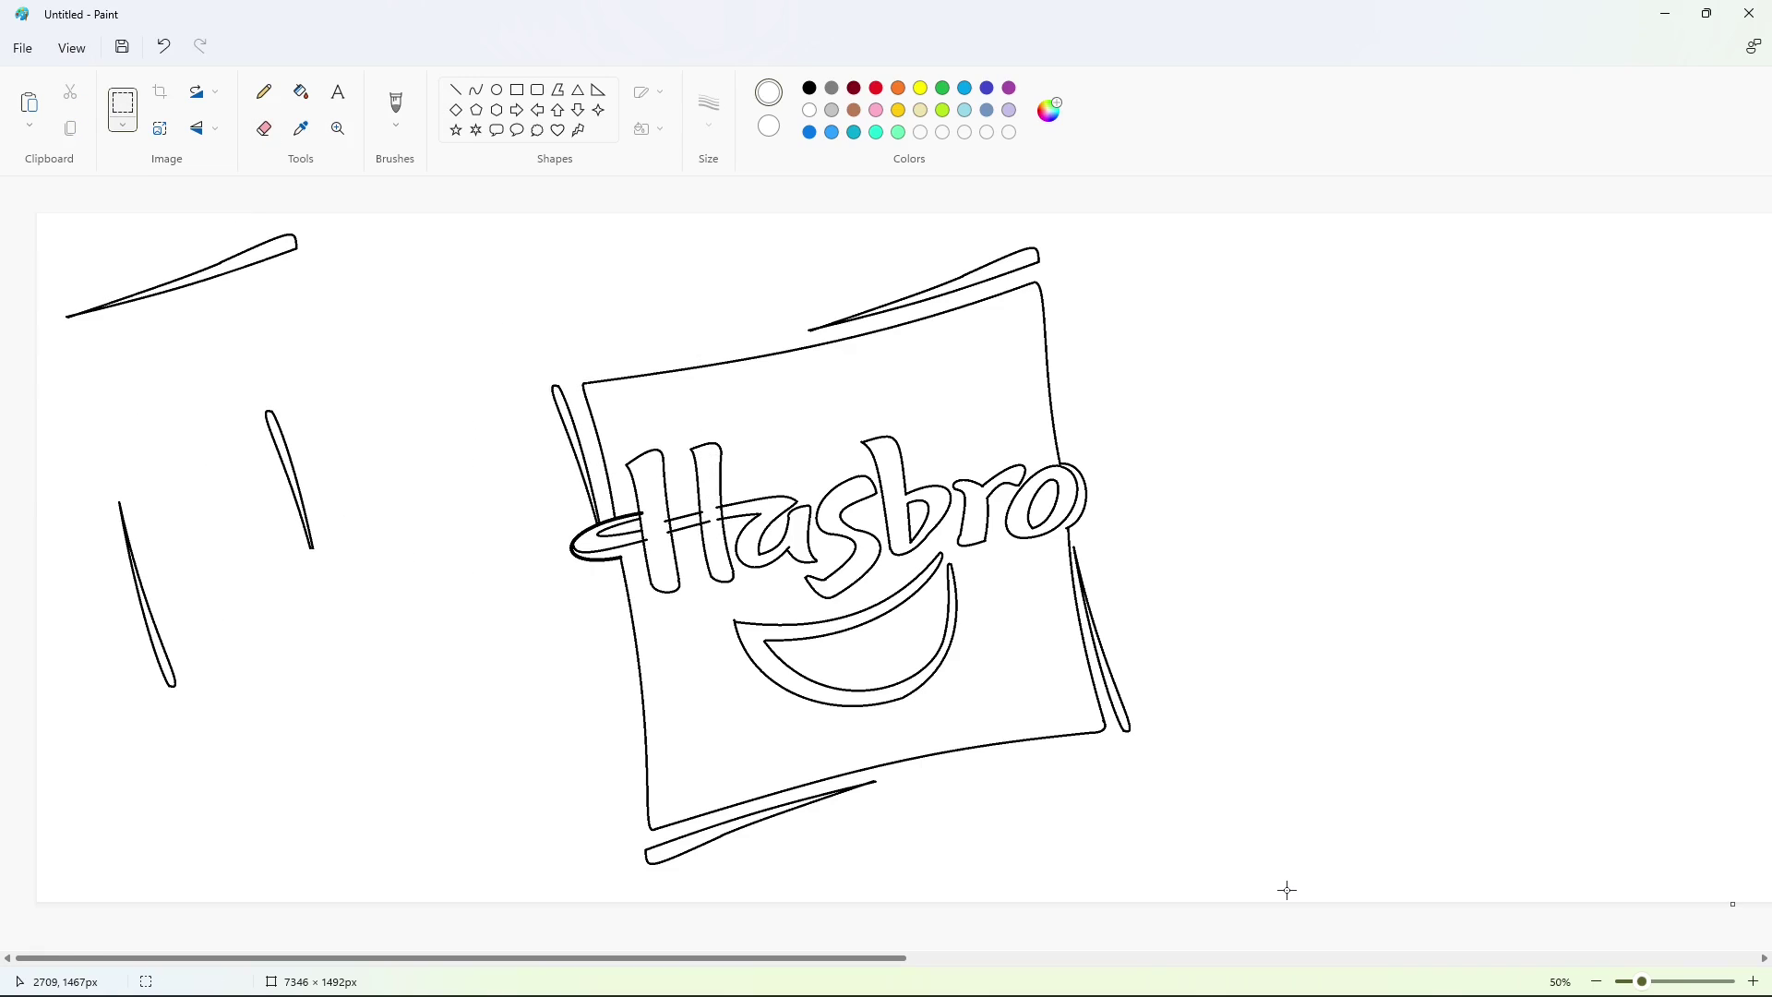
Fill the lettering and the smile with black, undoing the fill in the loop left of the H
click(301, 91)
click(809, 88)
click(900, 521)
click(840, 540)
click(780, 522)
click(715, 503)
click(627, 534)
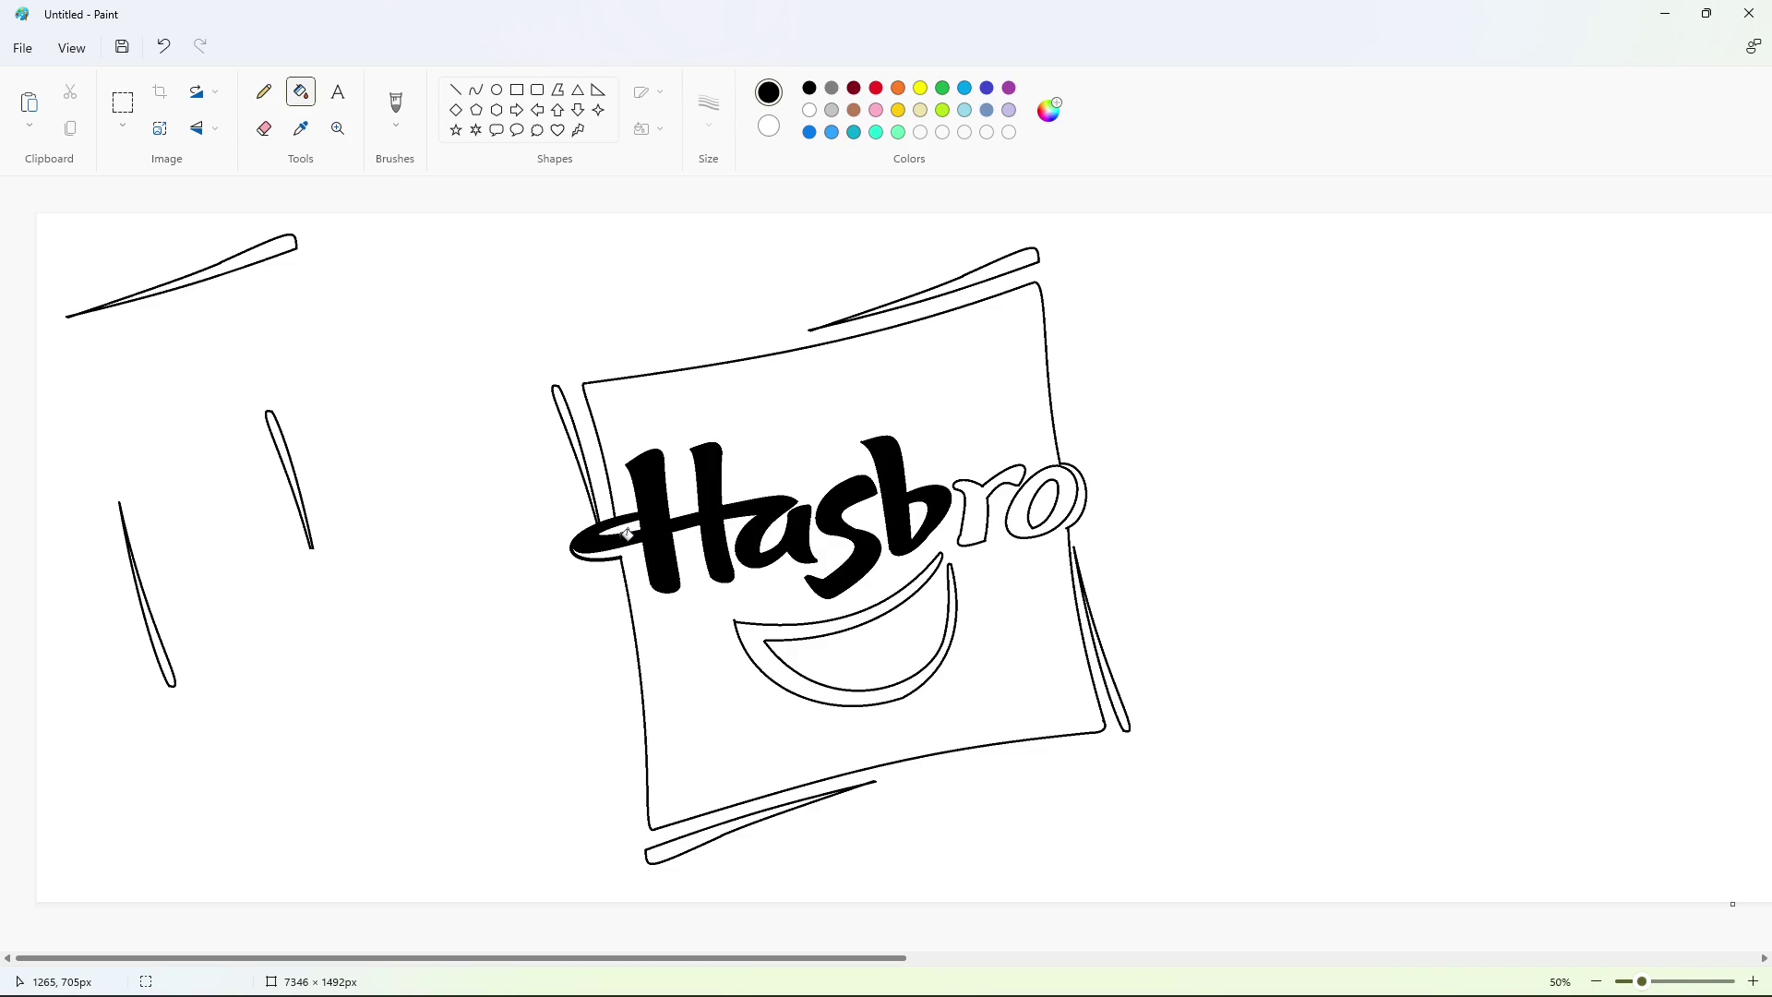
key(ctrl+z)
click(761, 642)
click(983, 513)
Fill the four accent strokes around the frame with black
click(1111, 653)
click(714, 829)
click(1033, 254)
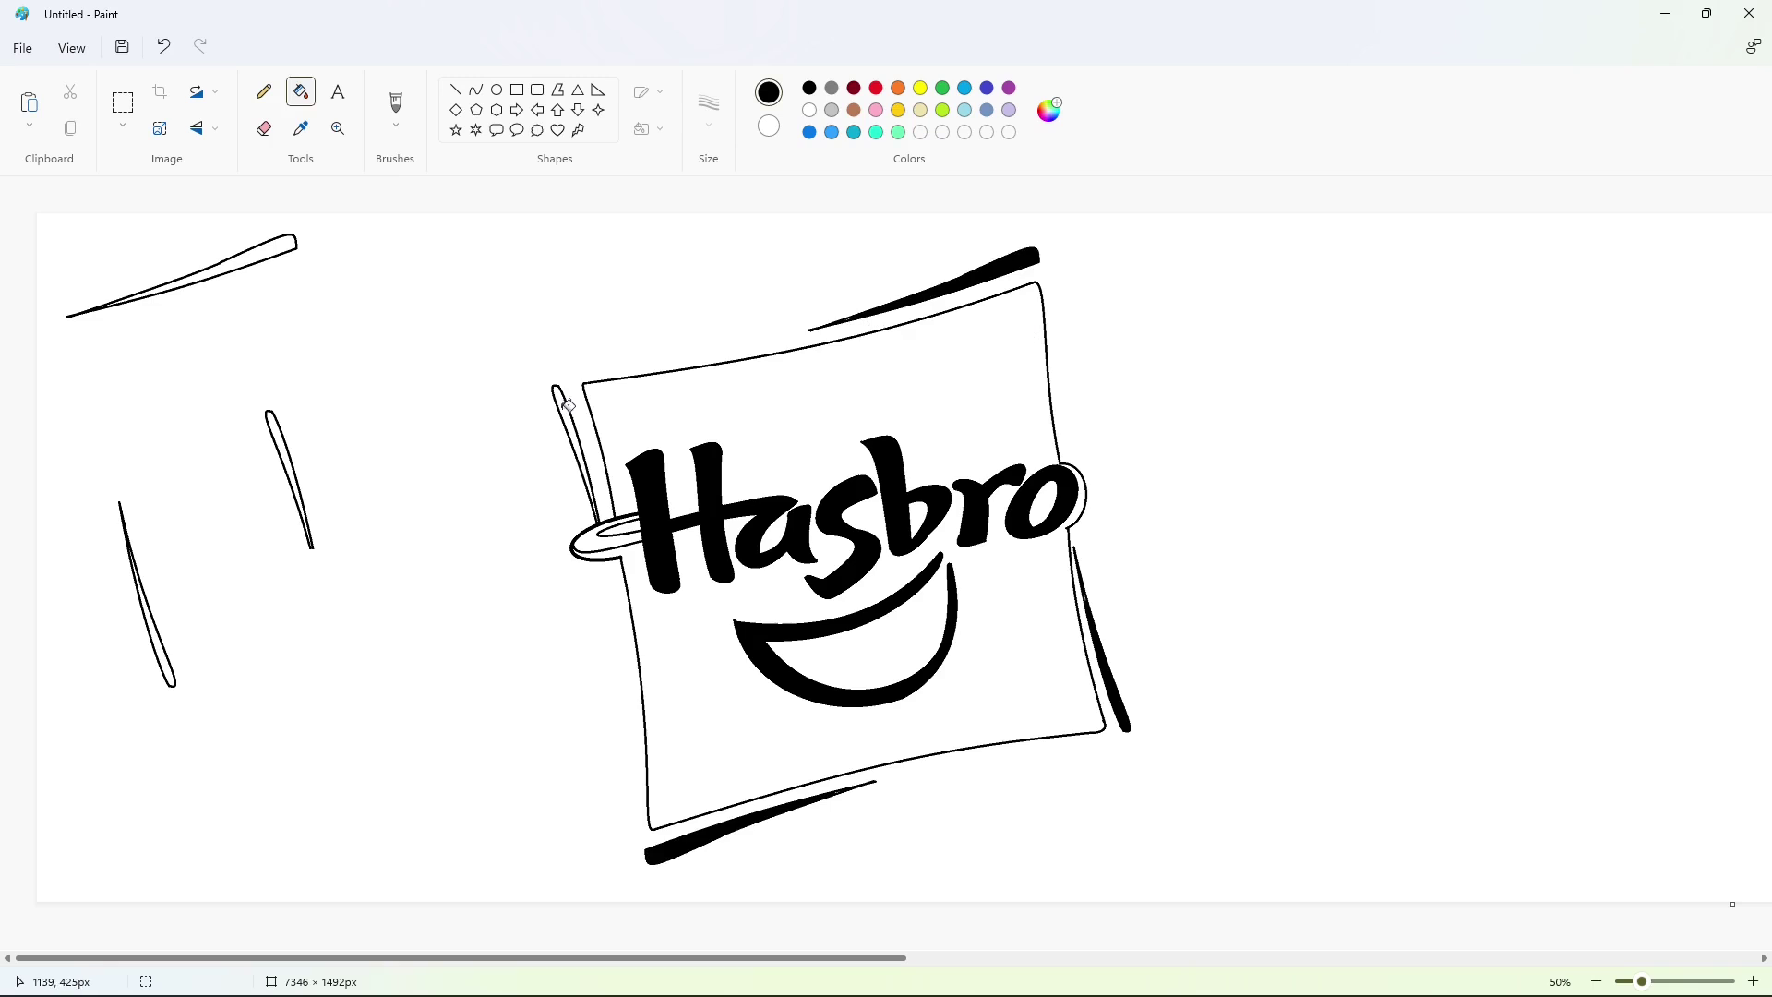
click(568, 406)
Enlarge the logo to 100% and set the pencil thickness to 3px
click(1753, 981)
drag(451, 960, 640, 967)
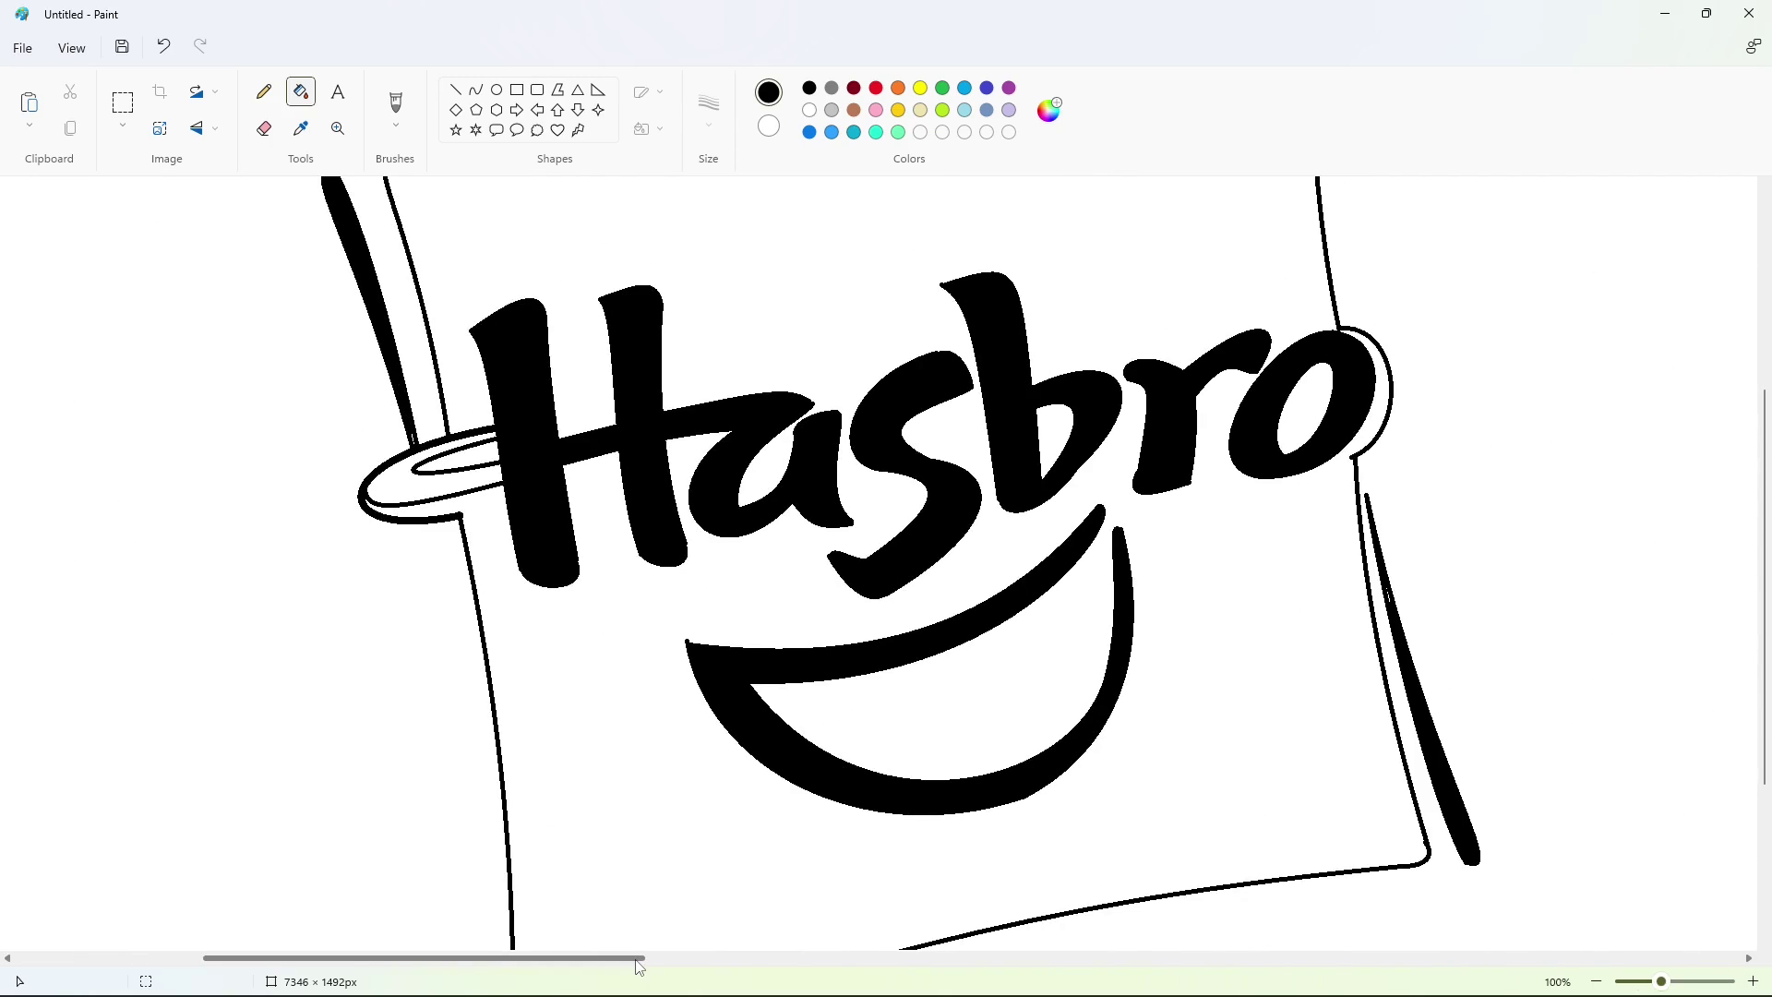
click(264, 92)
click(709, 106)
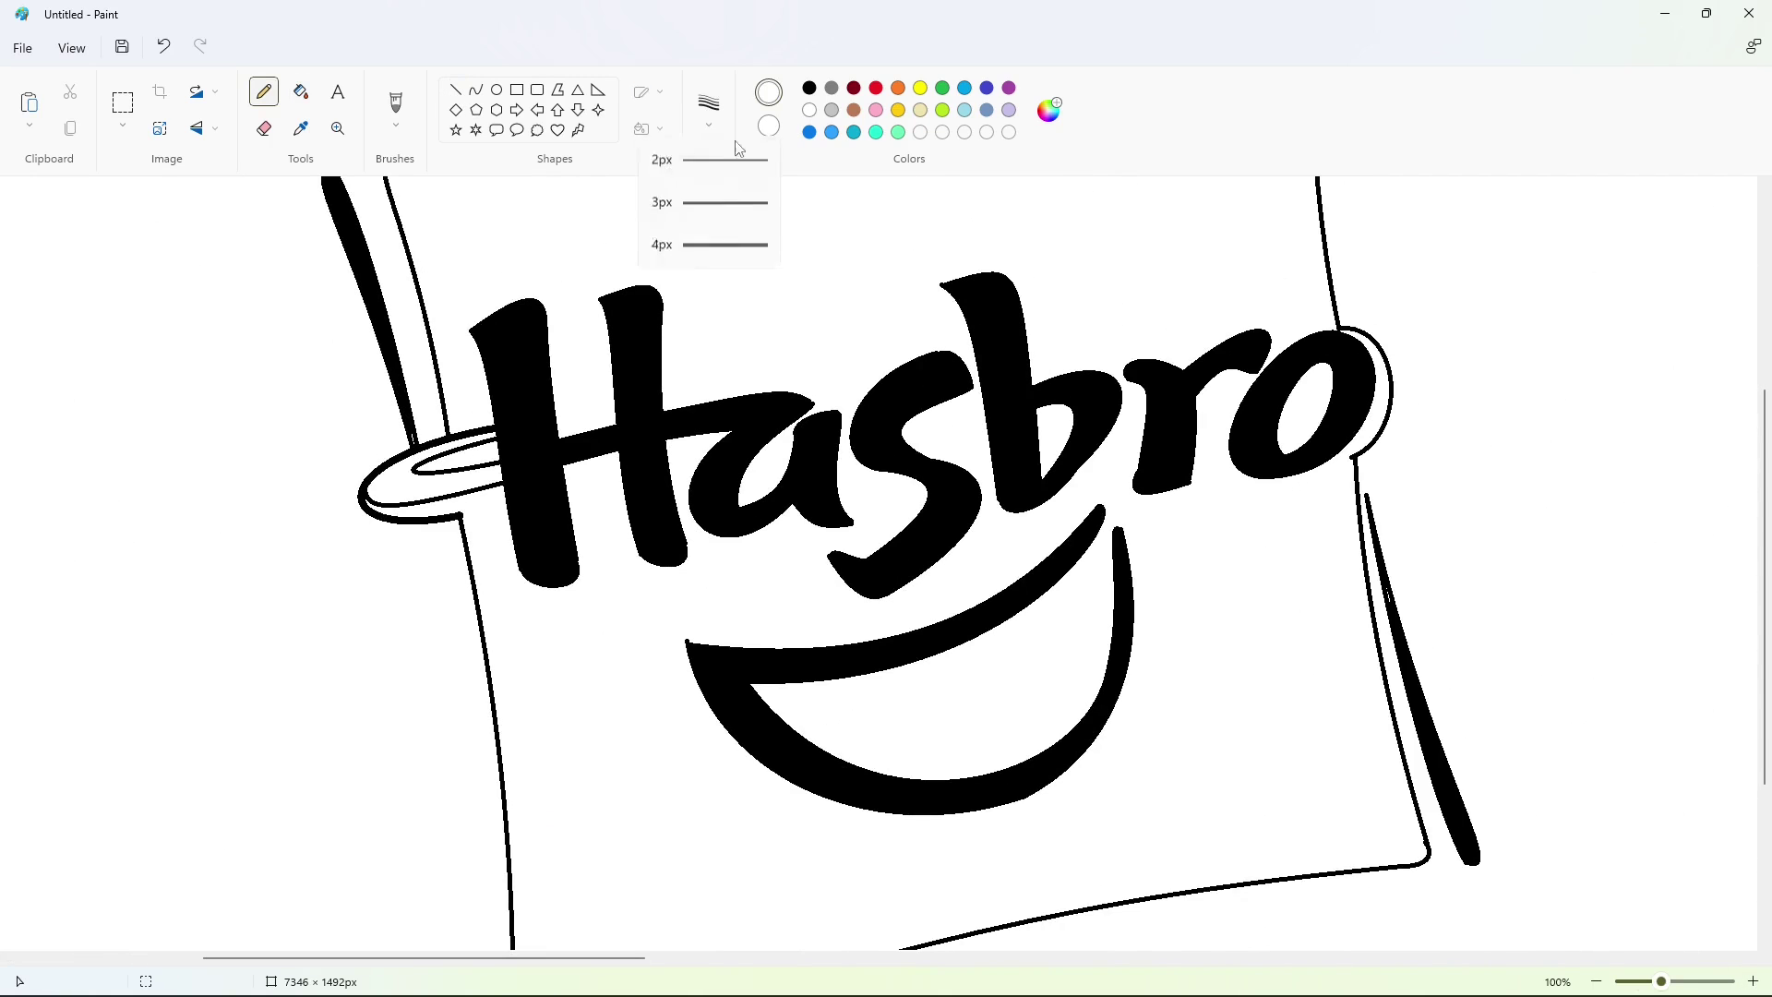
click(736, 208)
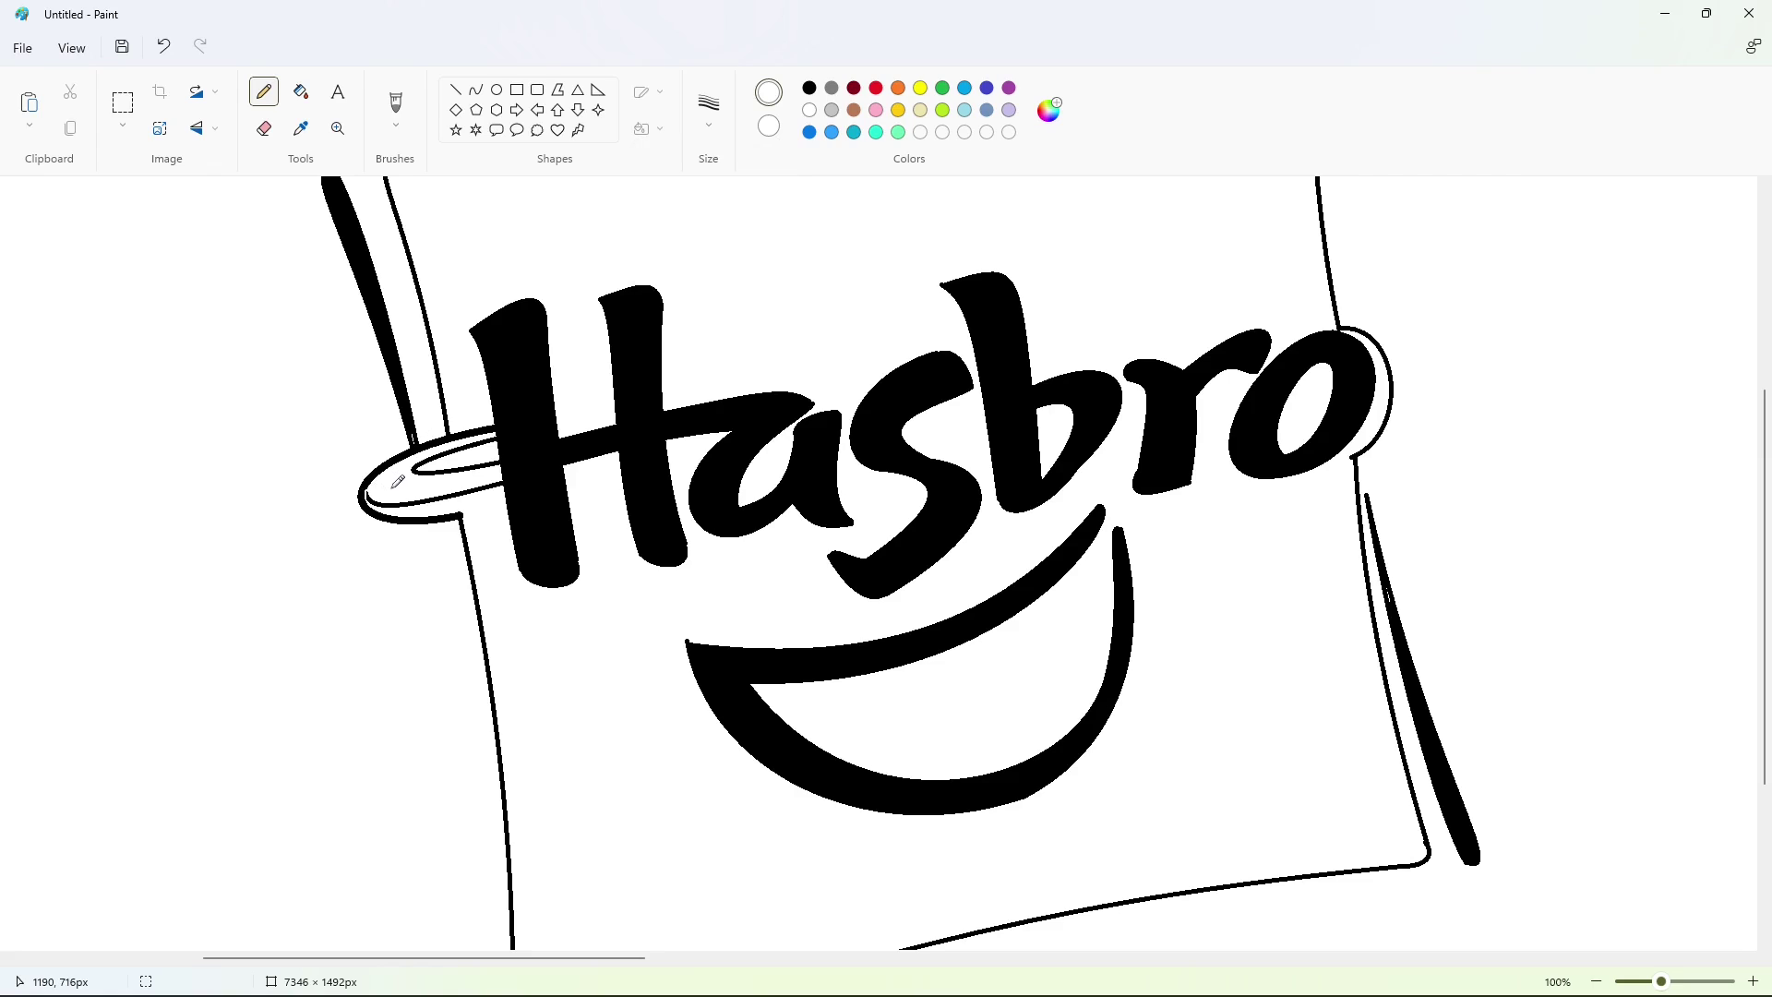
Fill the frame's interior and the enclosed openings of the b, the o and the H's loop with purple
click(454, 90)
click(1008, 88)
click(301, 91)
click(694, 312)
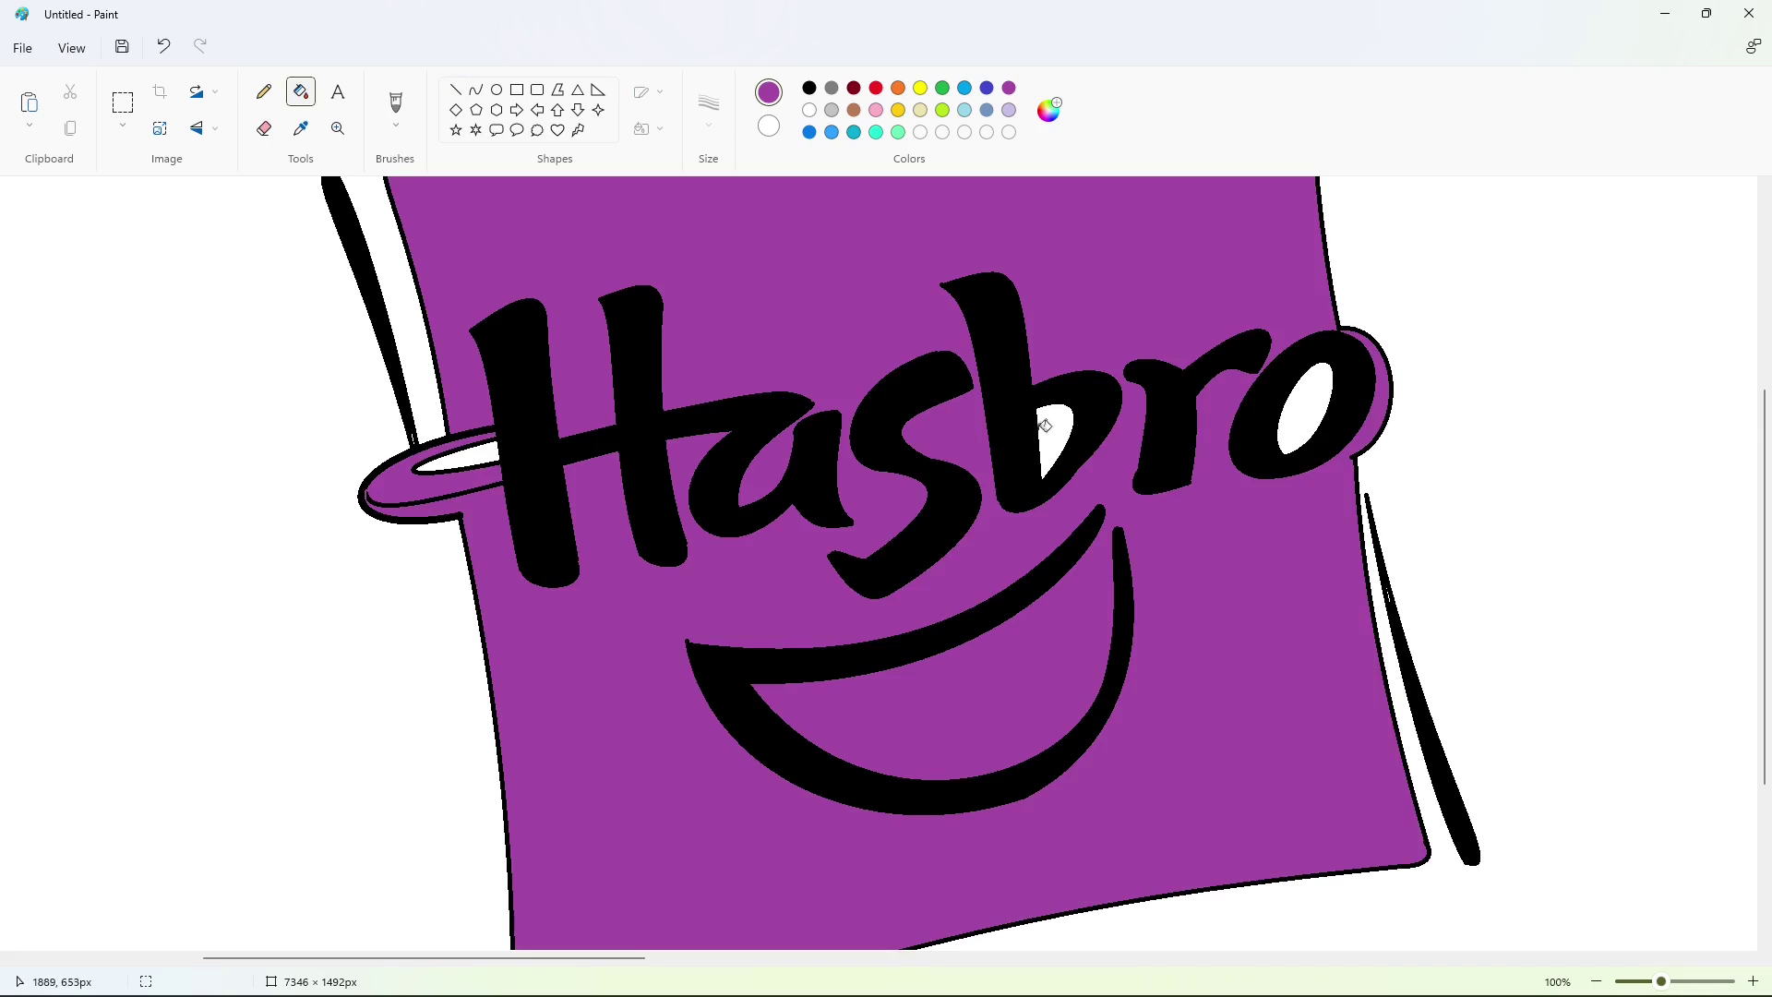
click(1047, 427)
click(1287, 421)
click(476, 450)
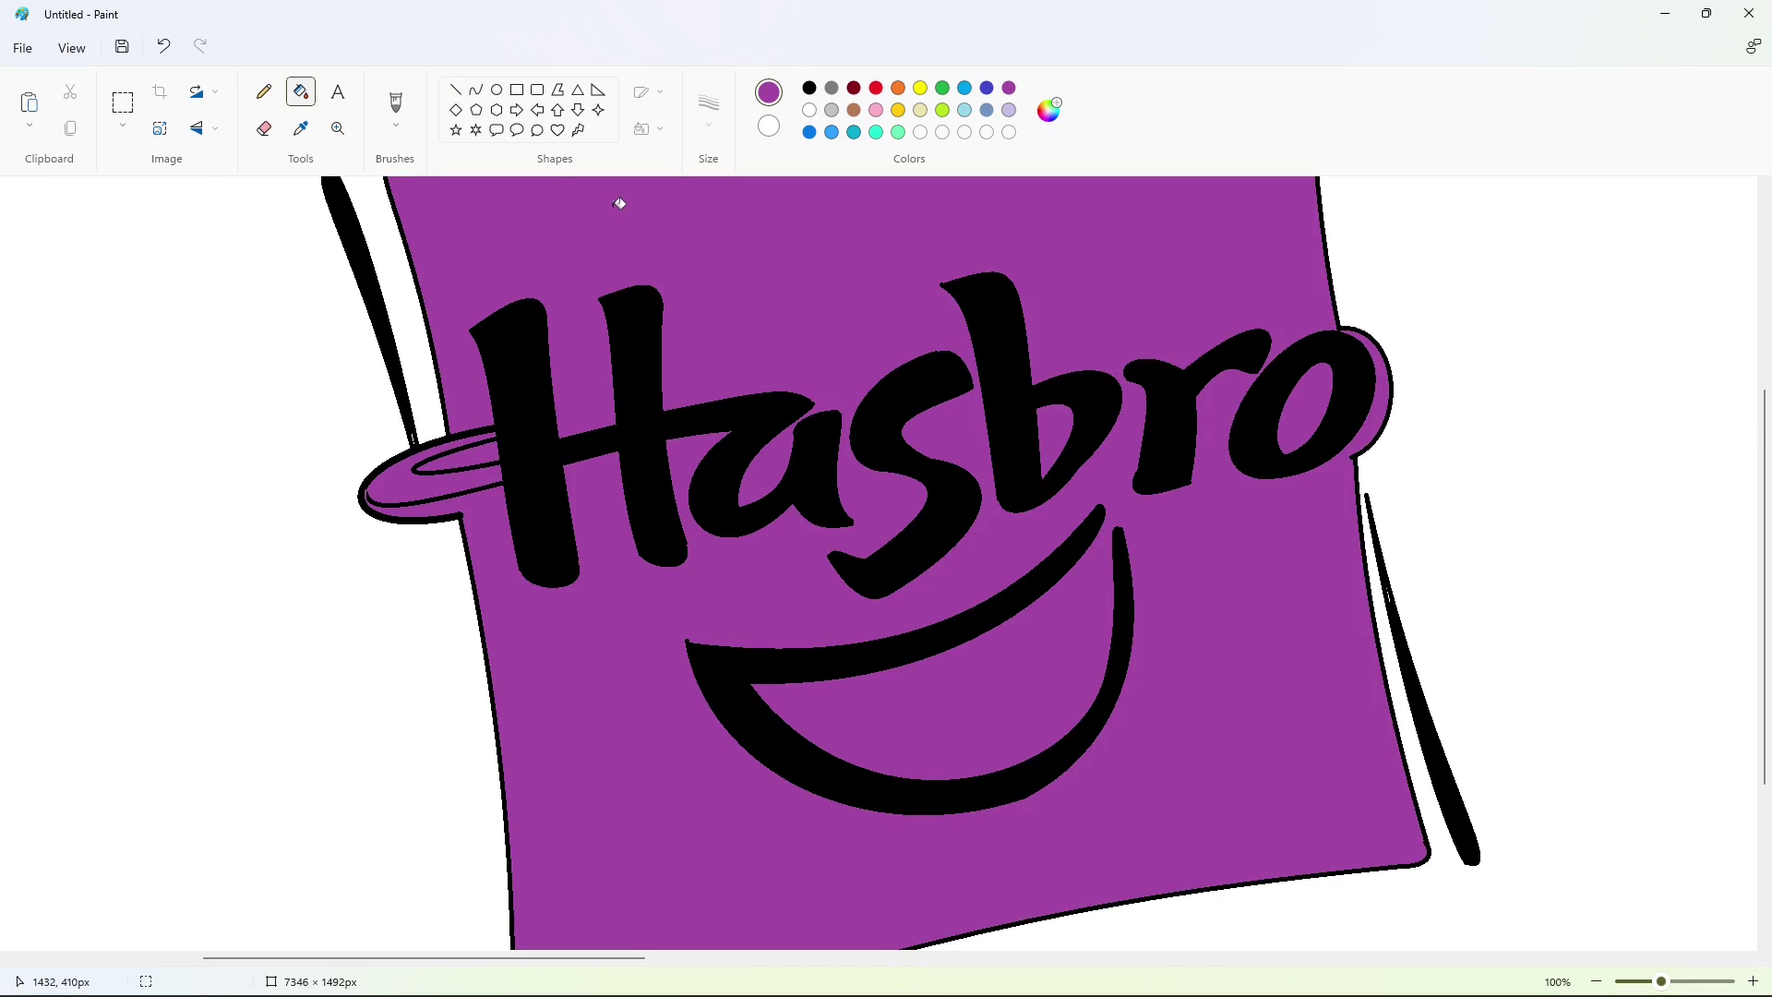
Cut the loop's outline away from the H with a short purple line and recolor the frame outline purple
click(454, 91)
drag(488, 434, 491, 417)
click(304, 90)
click(432, 345)
Draw a black outer curve around the H's left loop and fill the loop's stroke with black
click(476, 90)
click(808, 88)
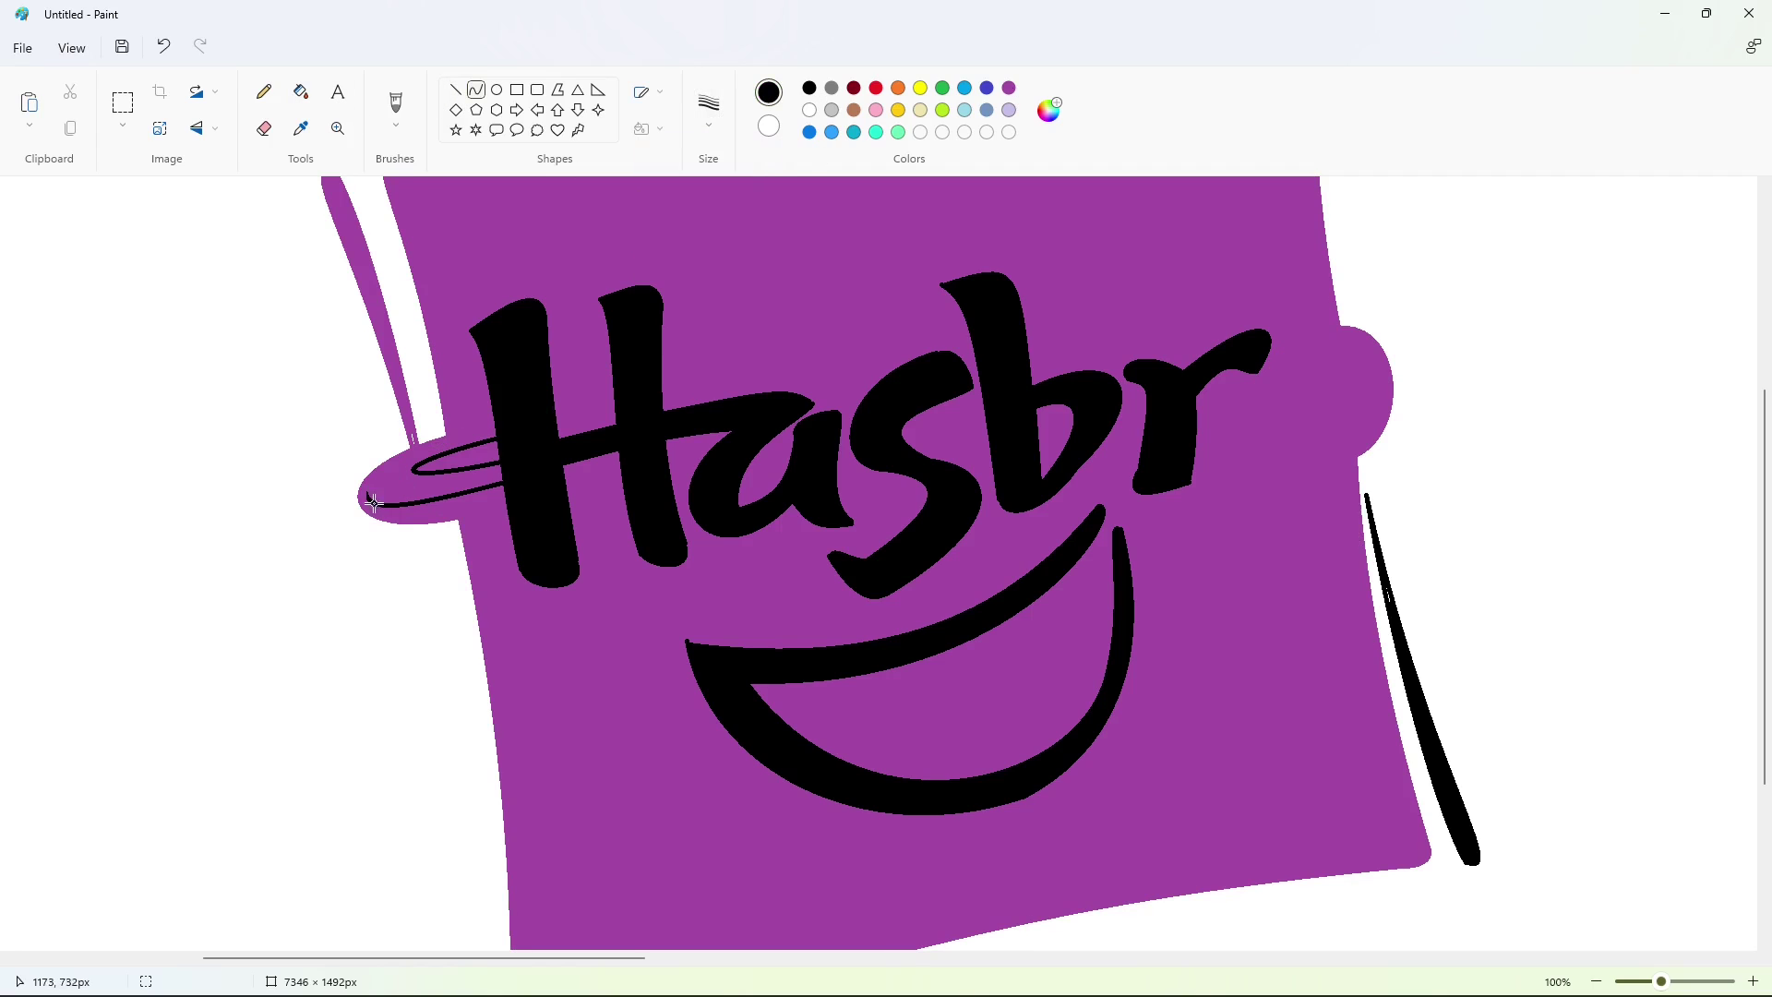
drag(374, 503, 496, 427)
click(363, 465)
click(420, 446)
click(591, 601)
click(301, 91)
click(395, 487)
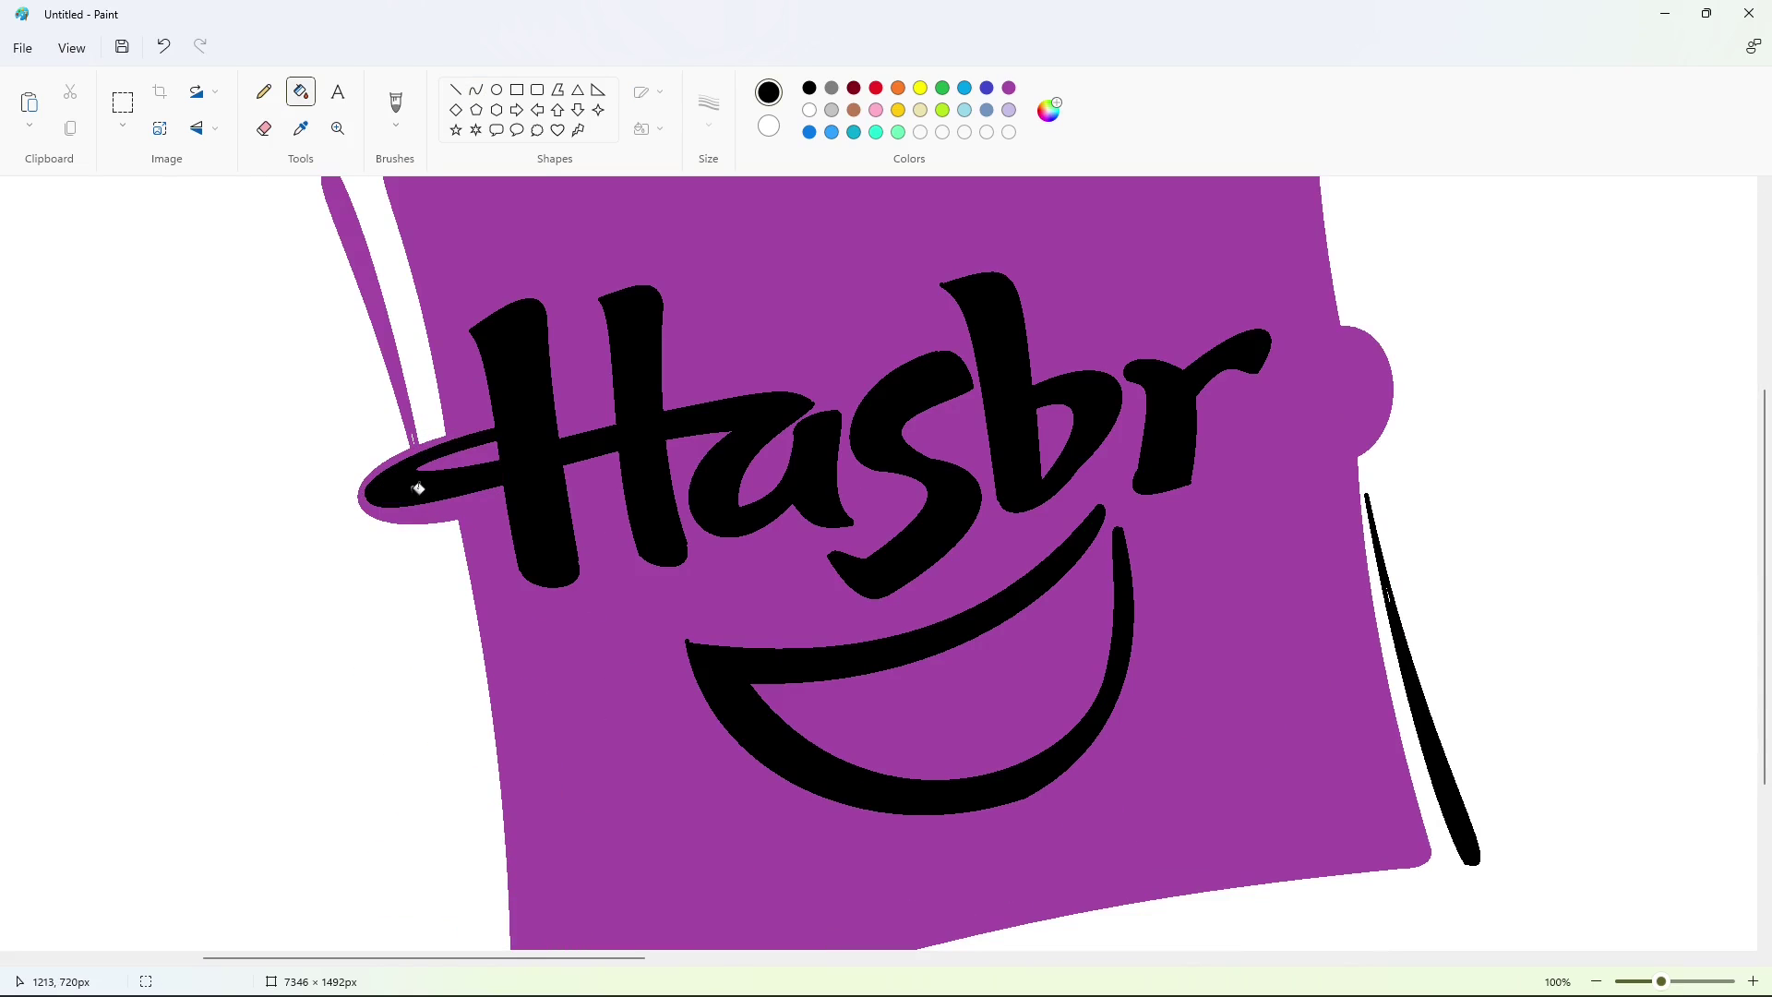
Undo the recent edits back to before the frame outline was recolored purple and the H's loop was filled black
click(264, 91)
click(1009, 88)
click(810, 87)
scroll(1025, 395, up, 4)
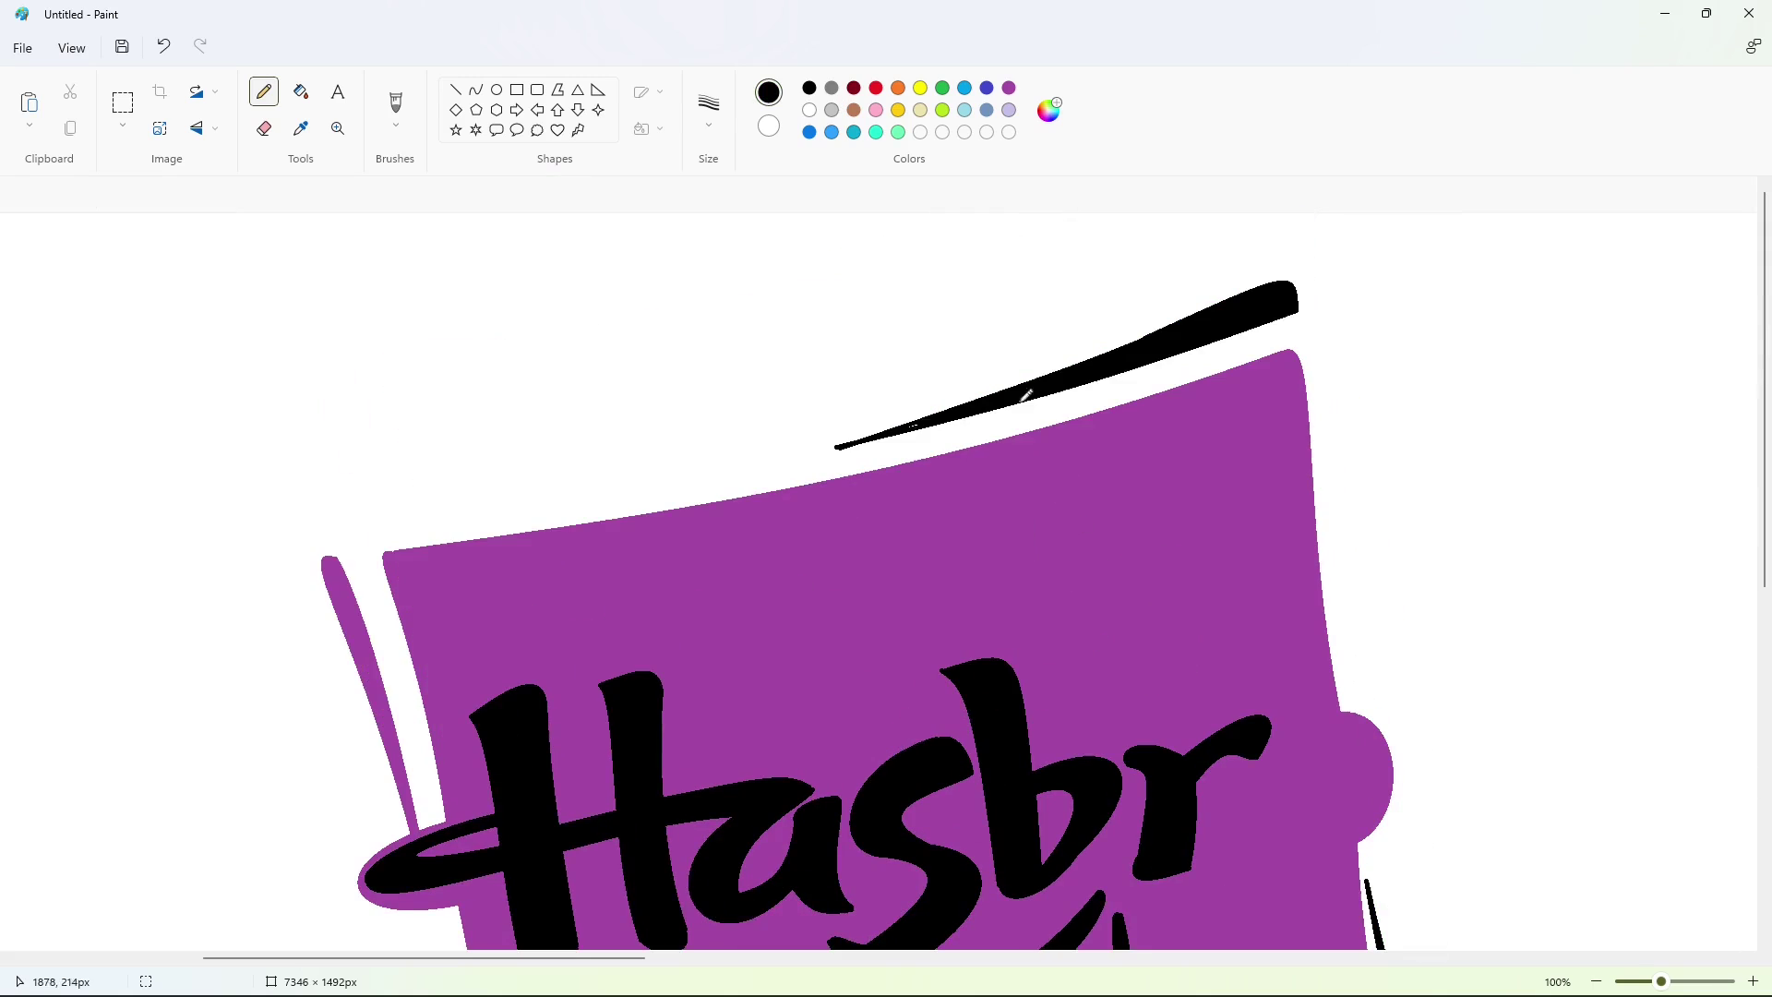
scroll(1044, 476, down, 5)
scroll(1149, 762, up, 4)
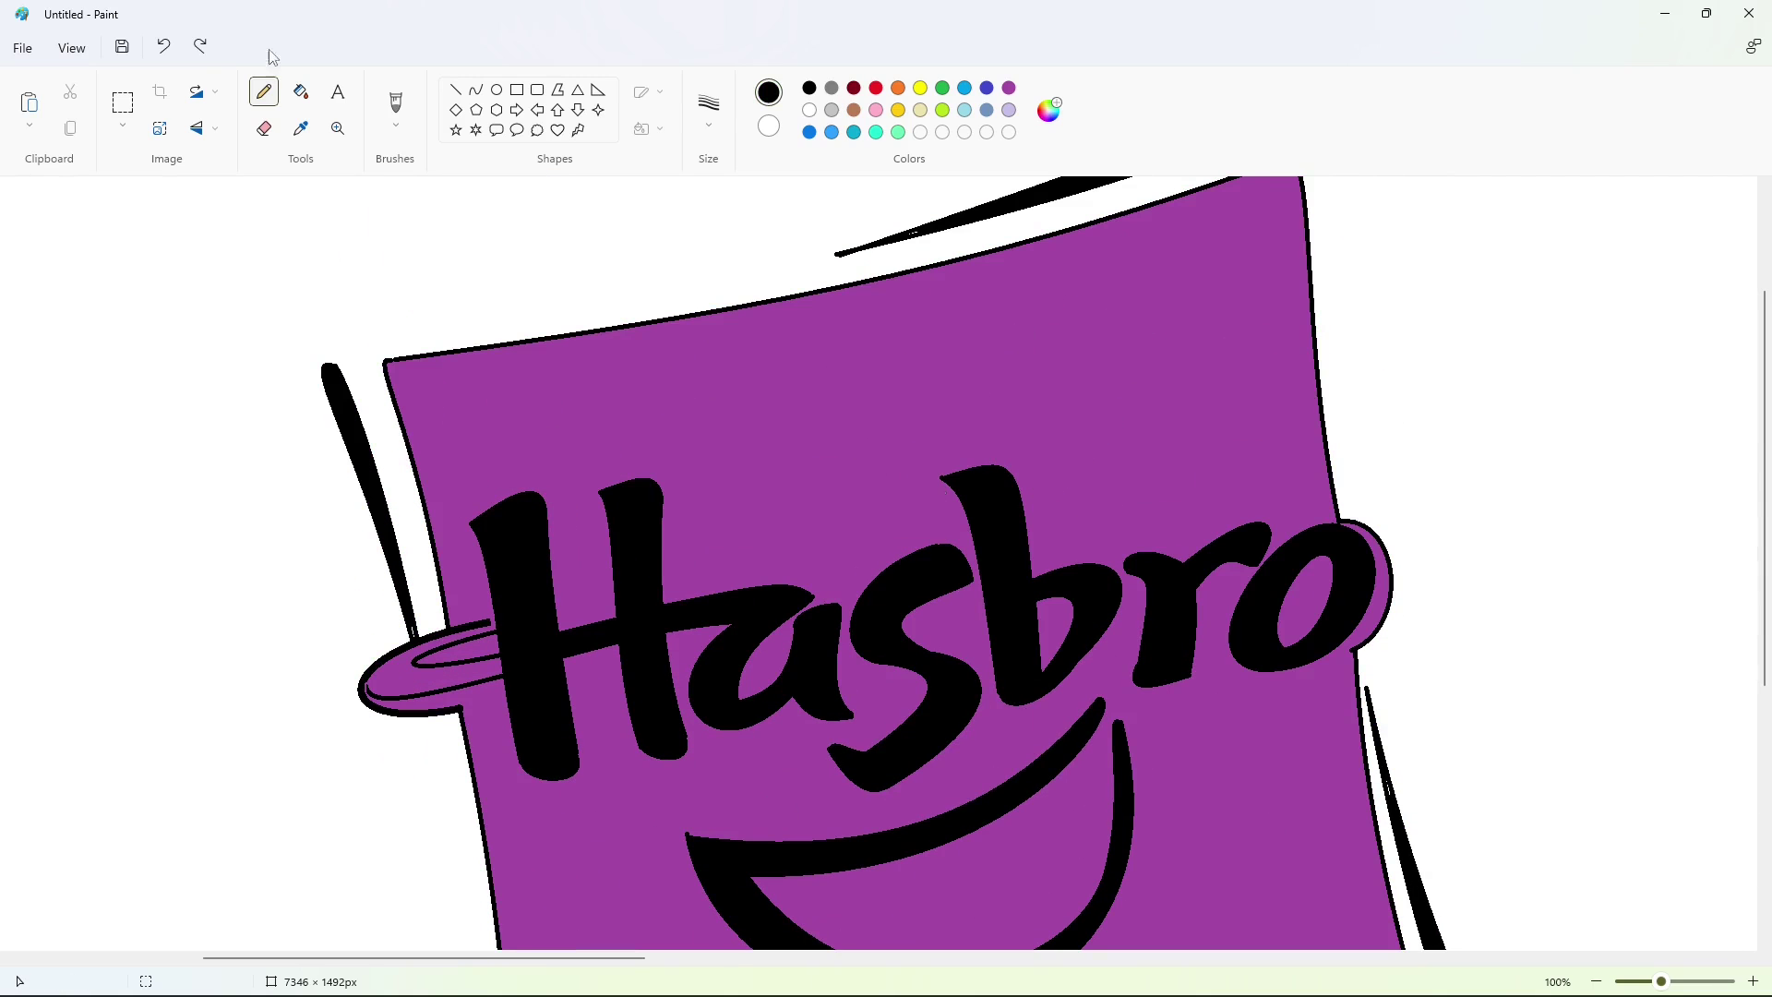
Separate the frame outline from the o with a short purple line and recolor the frame outline purple
click(1009, 88)
click(455, 91)
drag(1349, 526, 1320, 516)
click(1249, 465)
click(301, 91)
click(970, 256)
Redraw the black outer curve around the H's left loop, about 147 × 71 px, and fill the loop's stroke with black
scroll(1008, 416, down, 2)
click(475, 90)
click(810, 89)
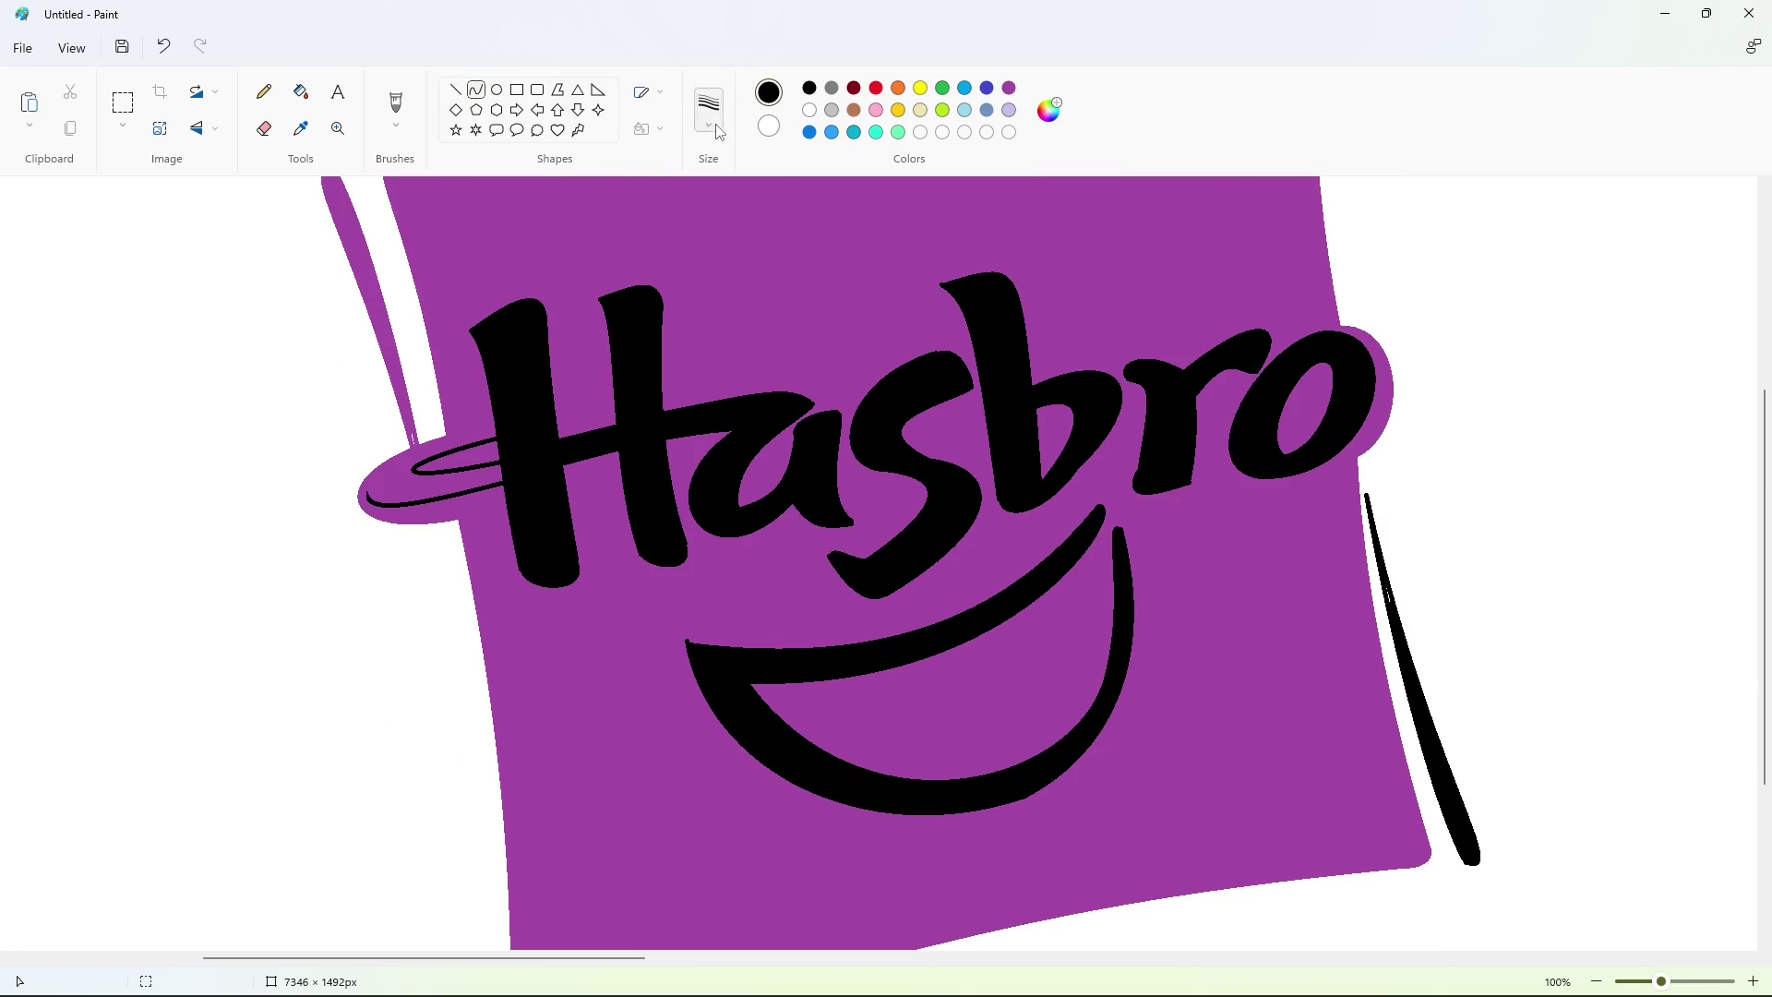
drag(370, 499, 494, 433)
drag(403, 471, 358, 482)
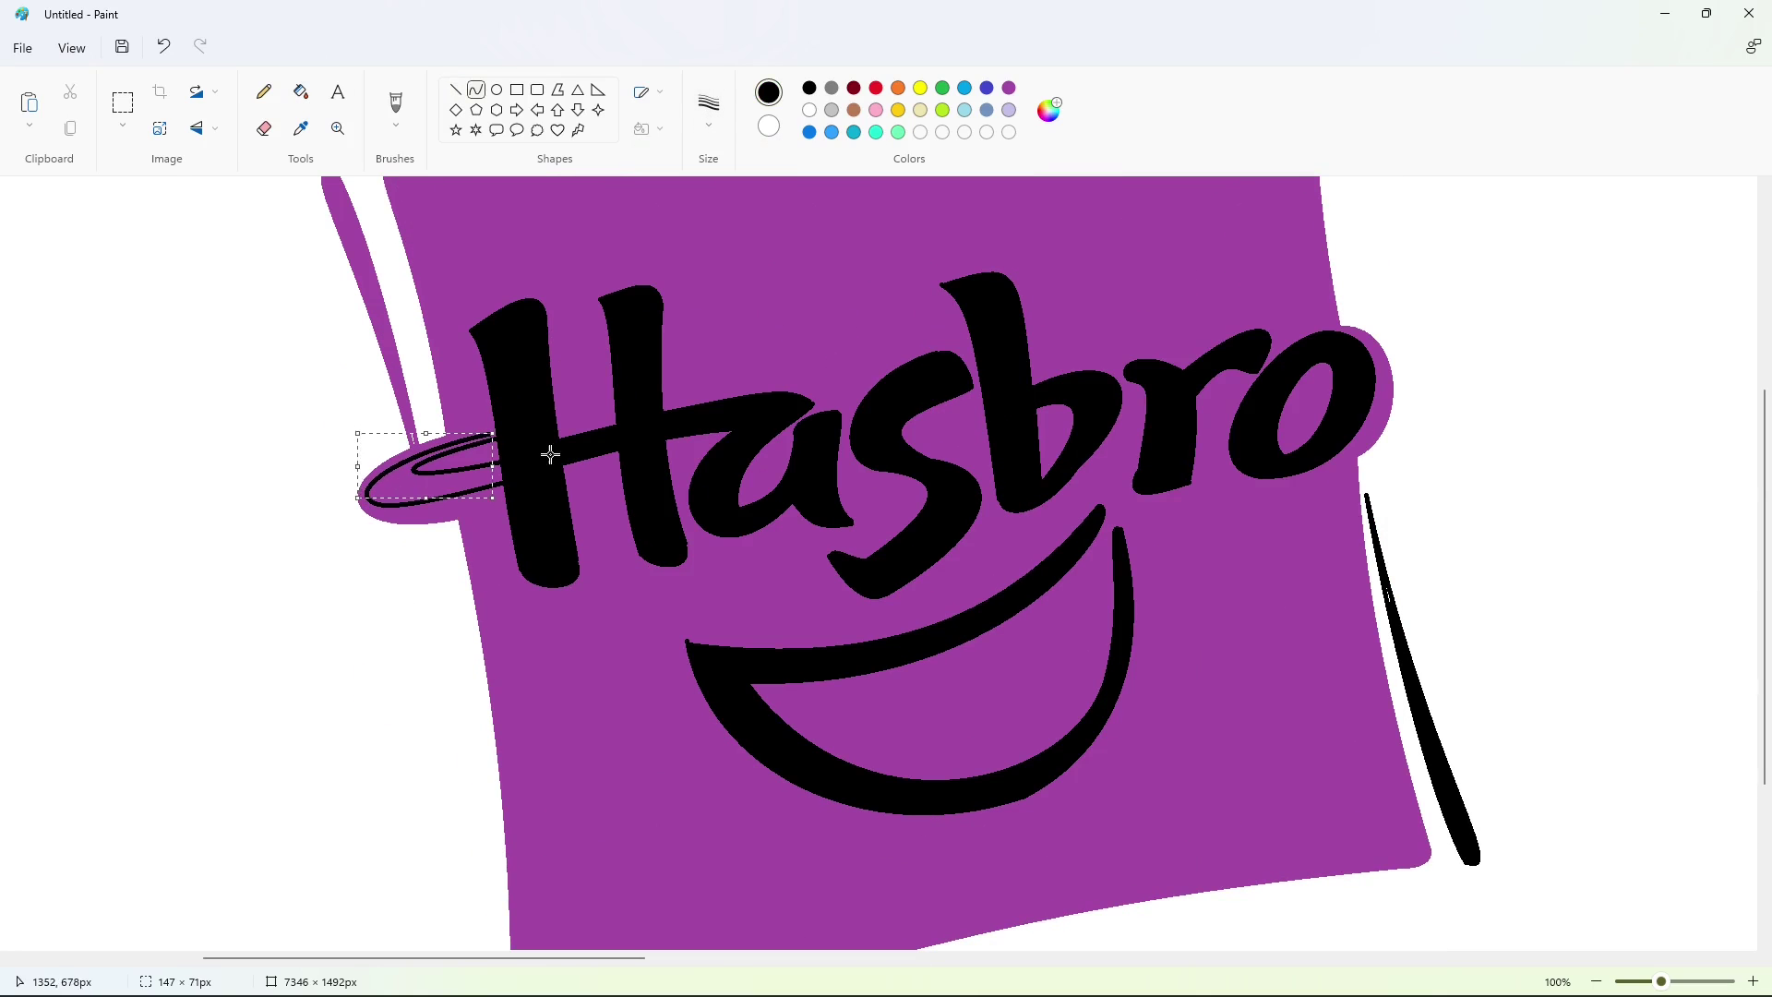
click(301, 92)
click(417, 490)
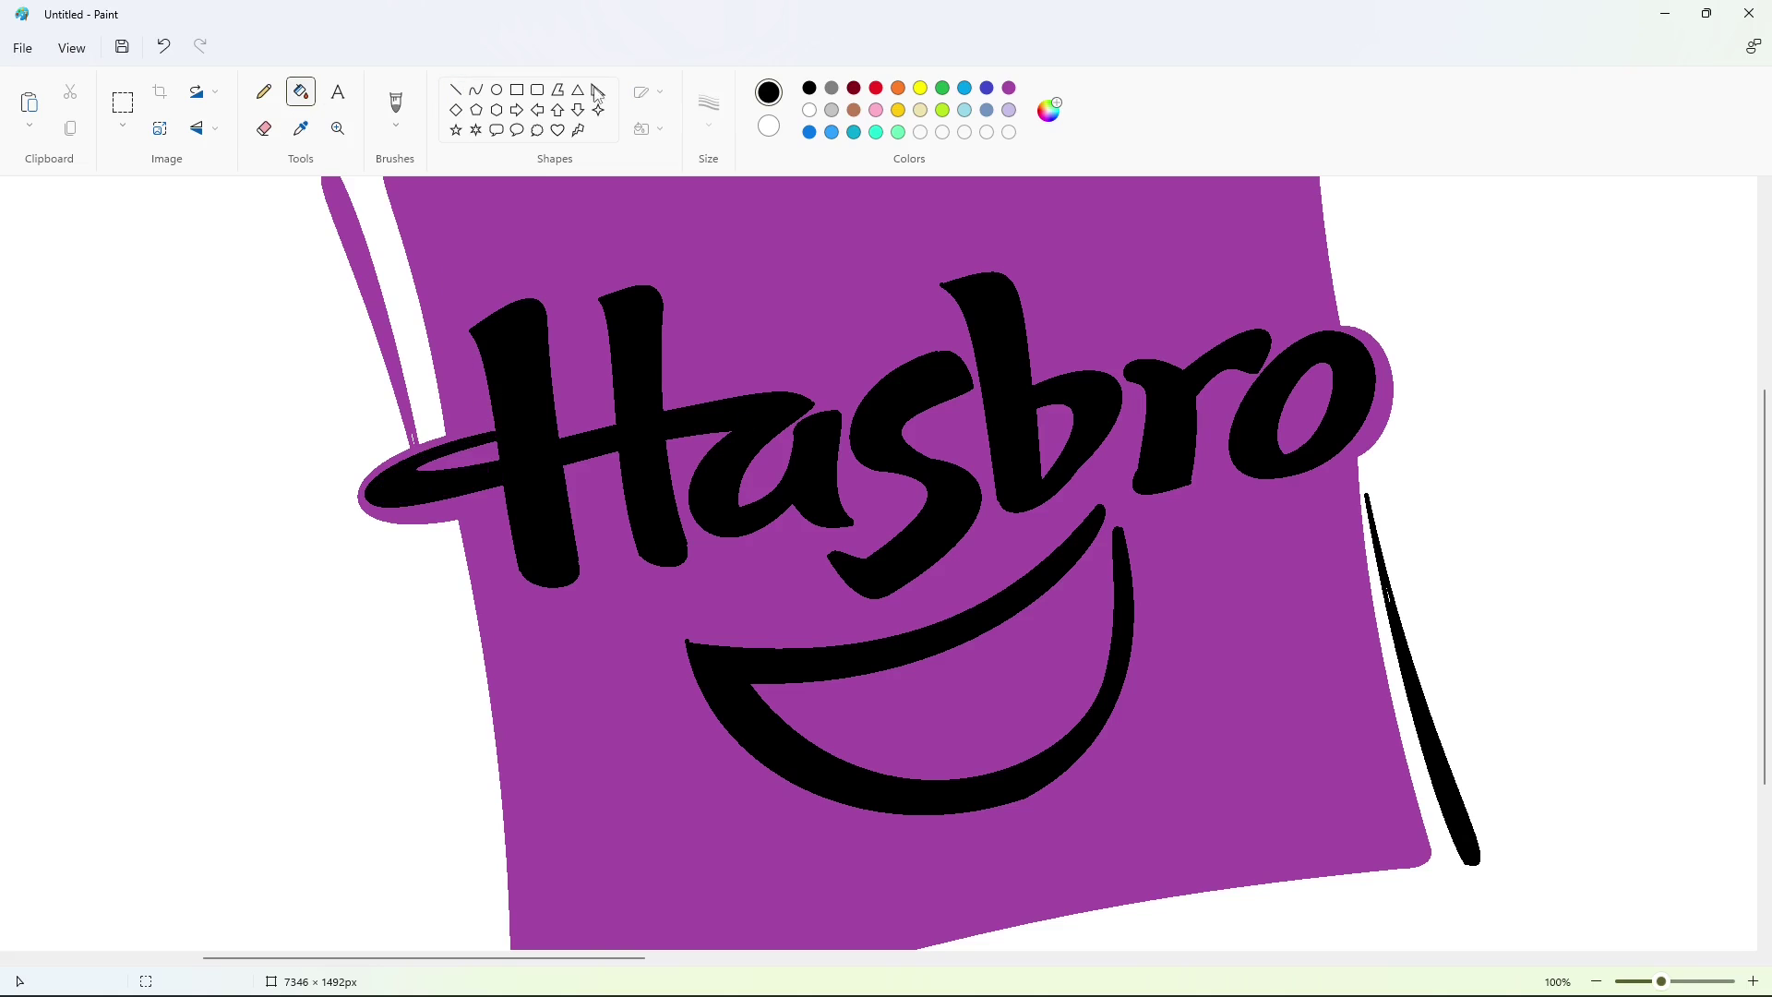
scroll(872, 510, up, 2)
click(456, 89)
scroll(881, 592, down, 3)
scroll(881, 591, up, 3)
click(264, 91)
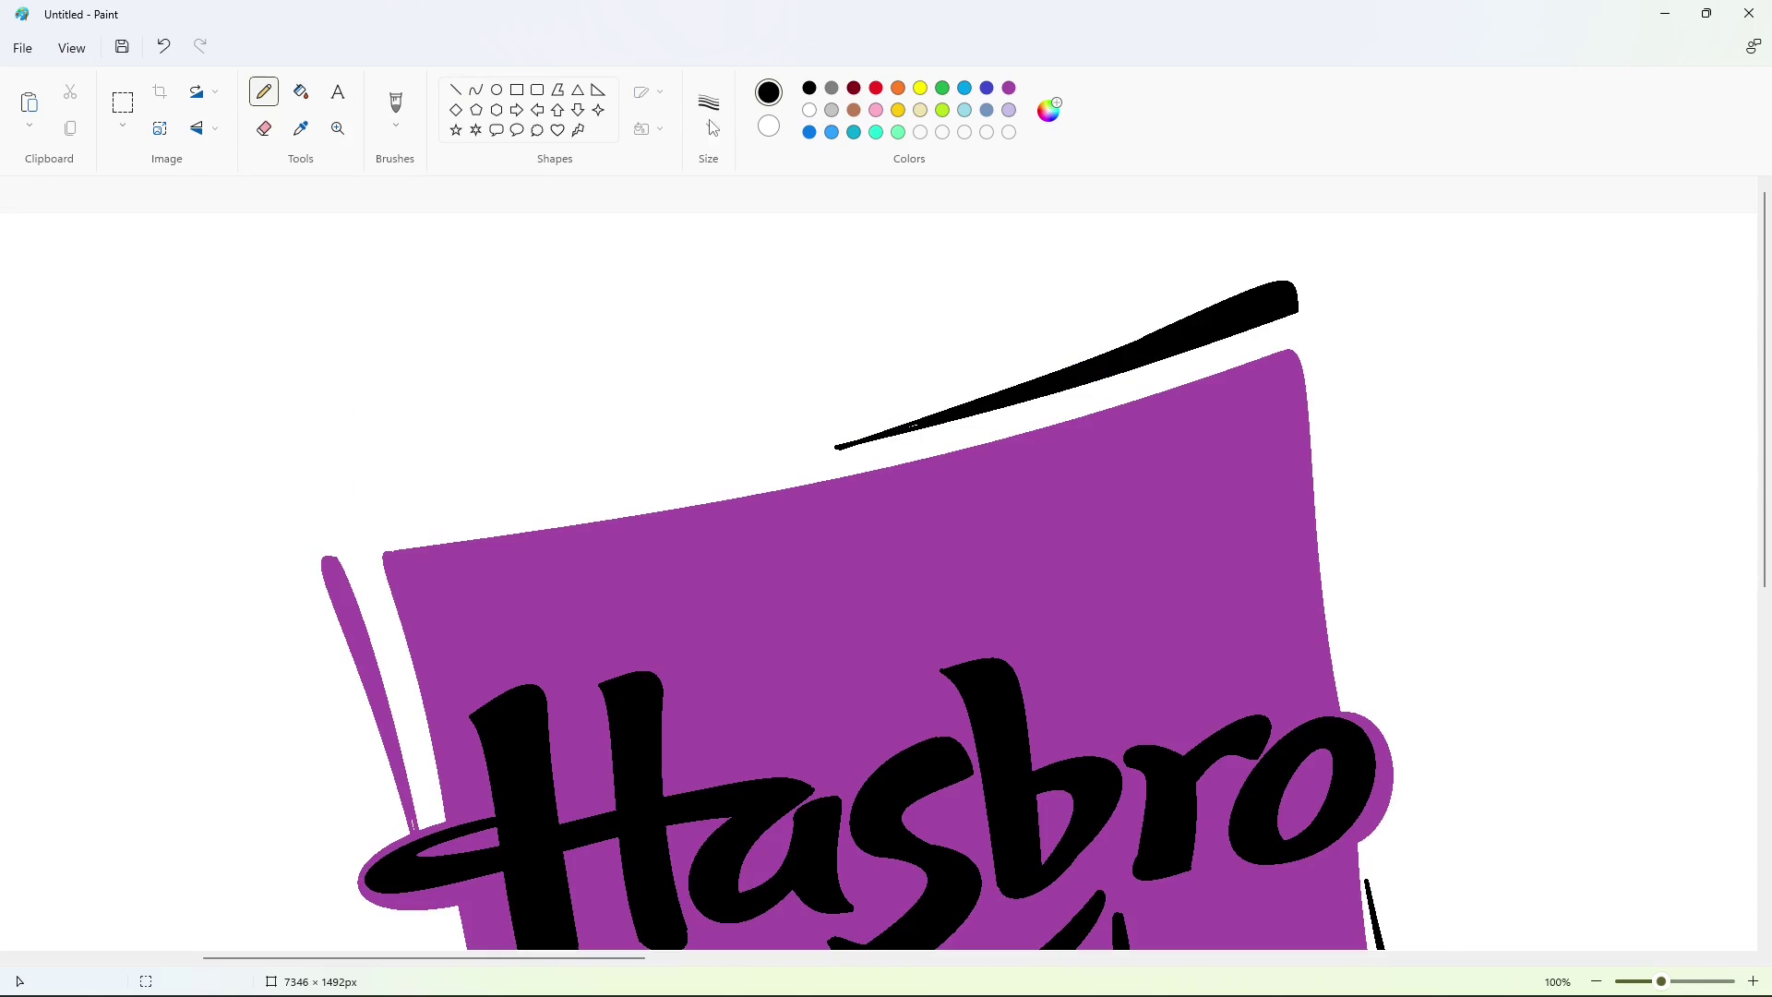
click(709, 106)
click(708, 302)
scroll(881, 554, down, 2)
scroll(937, 384, up, 4)
scroll(1340, 503, down, 6)
scroll(1468, 702, up, 3)
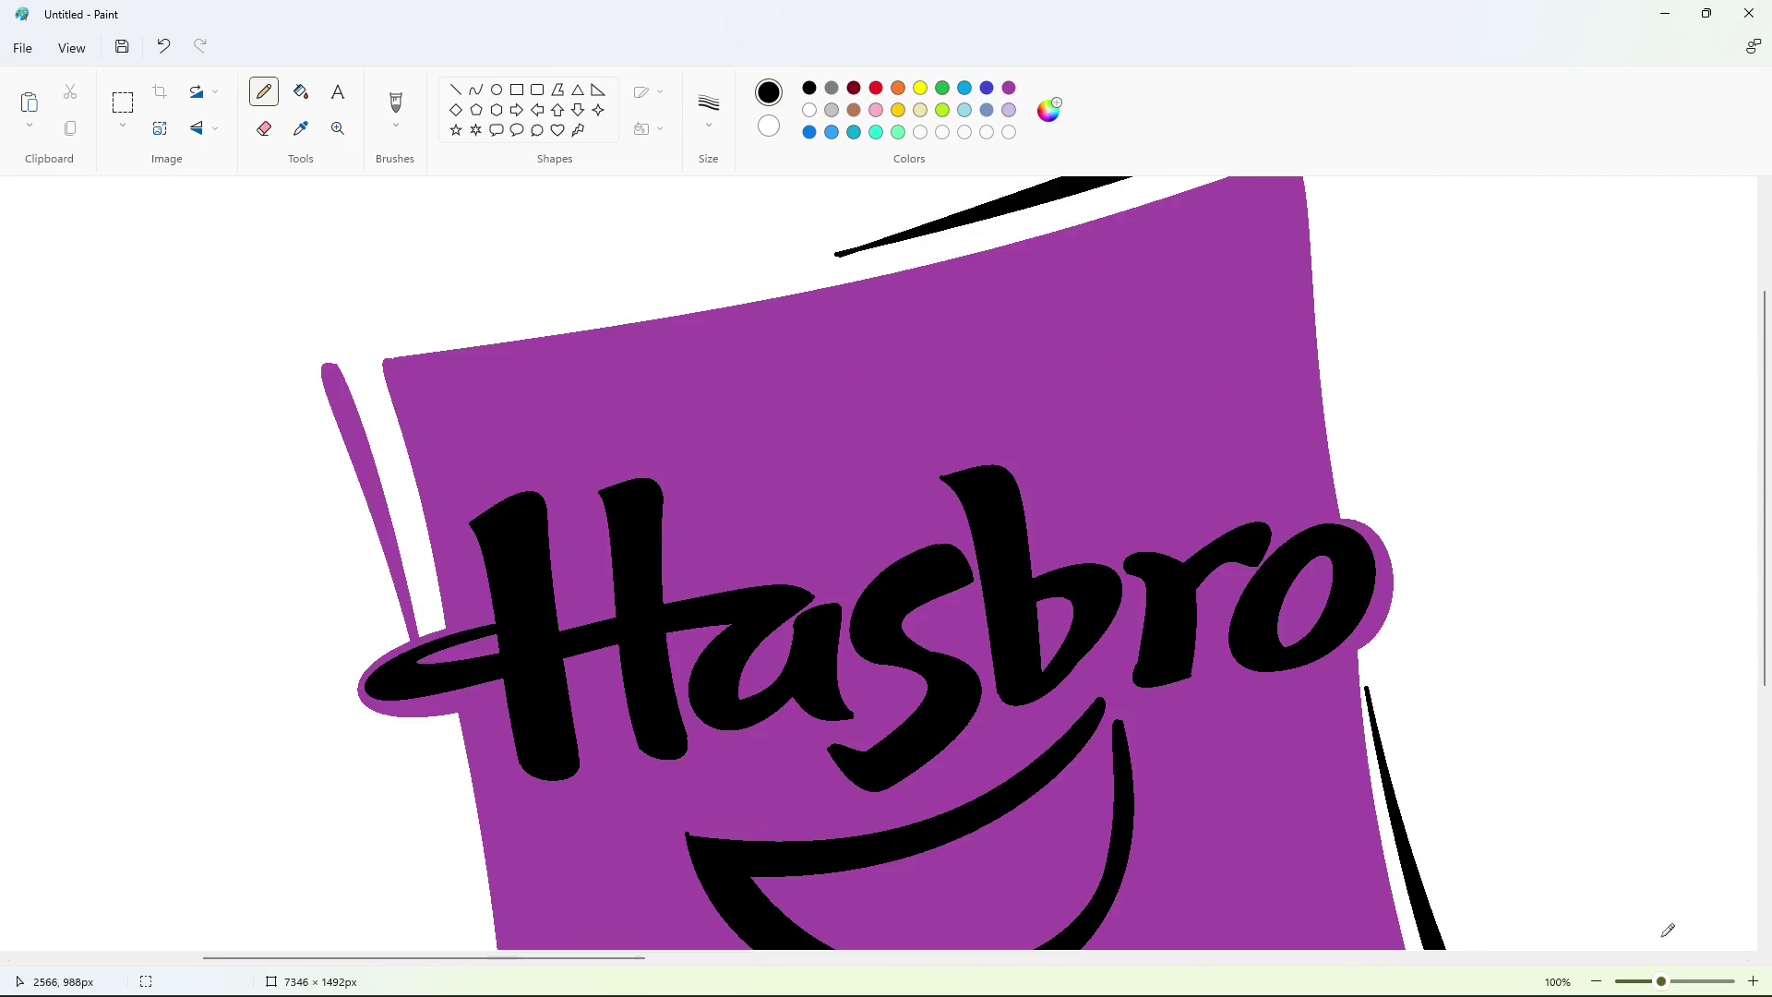
Reduce the zoom to 50% and draw a black rectangle of about 2289 × 1449 px around the whole logo
click(1595, 981)
drag(1024, 959, 826, 958)
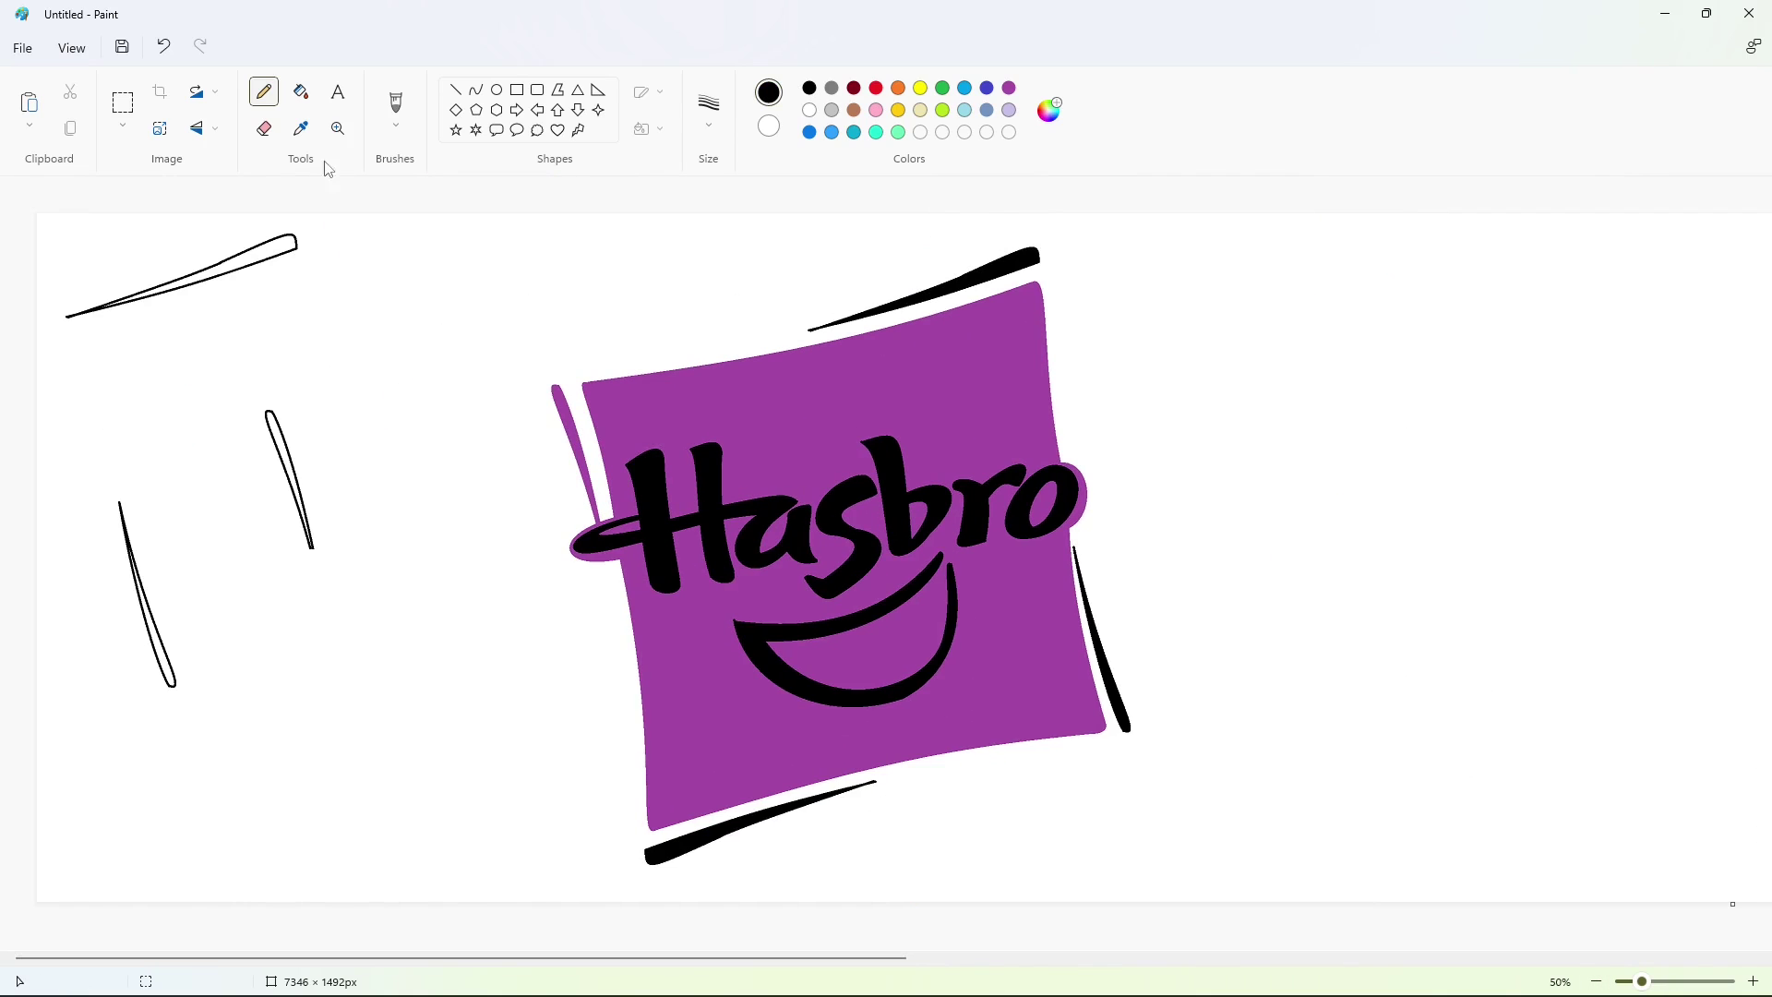
click(517, 89)
mouse_move(382, 230)
mouse_down()
mouse_move(858, 573)
mouse_move(1438, 898)
mouse_up()
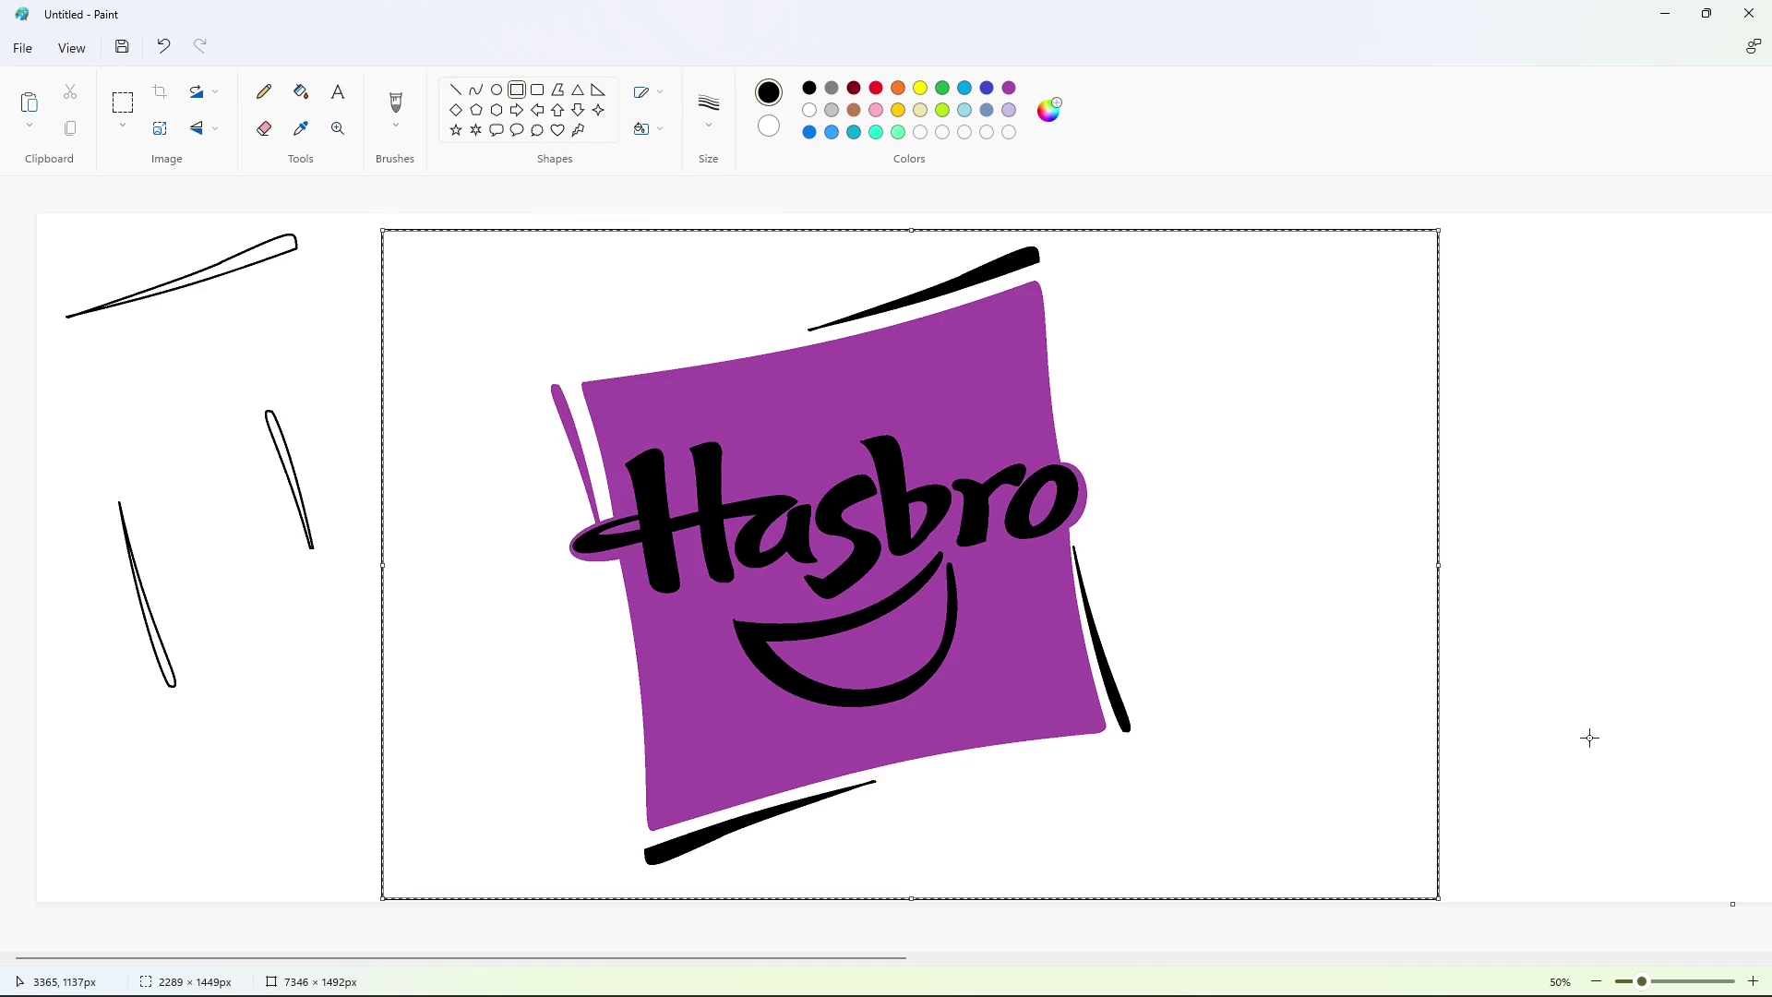
click(1589, 738)
Fill the three black accent strokes with purple and the rectangle's background around the logo with black
click(1009, 87)
click(301, 91)
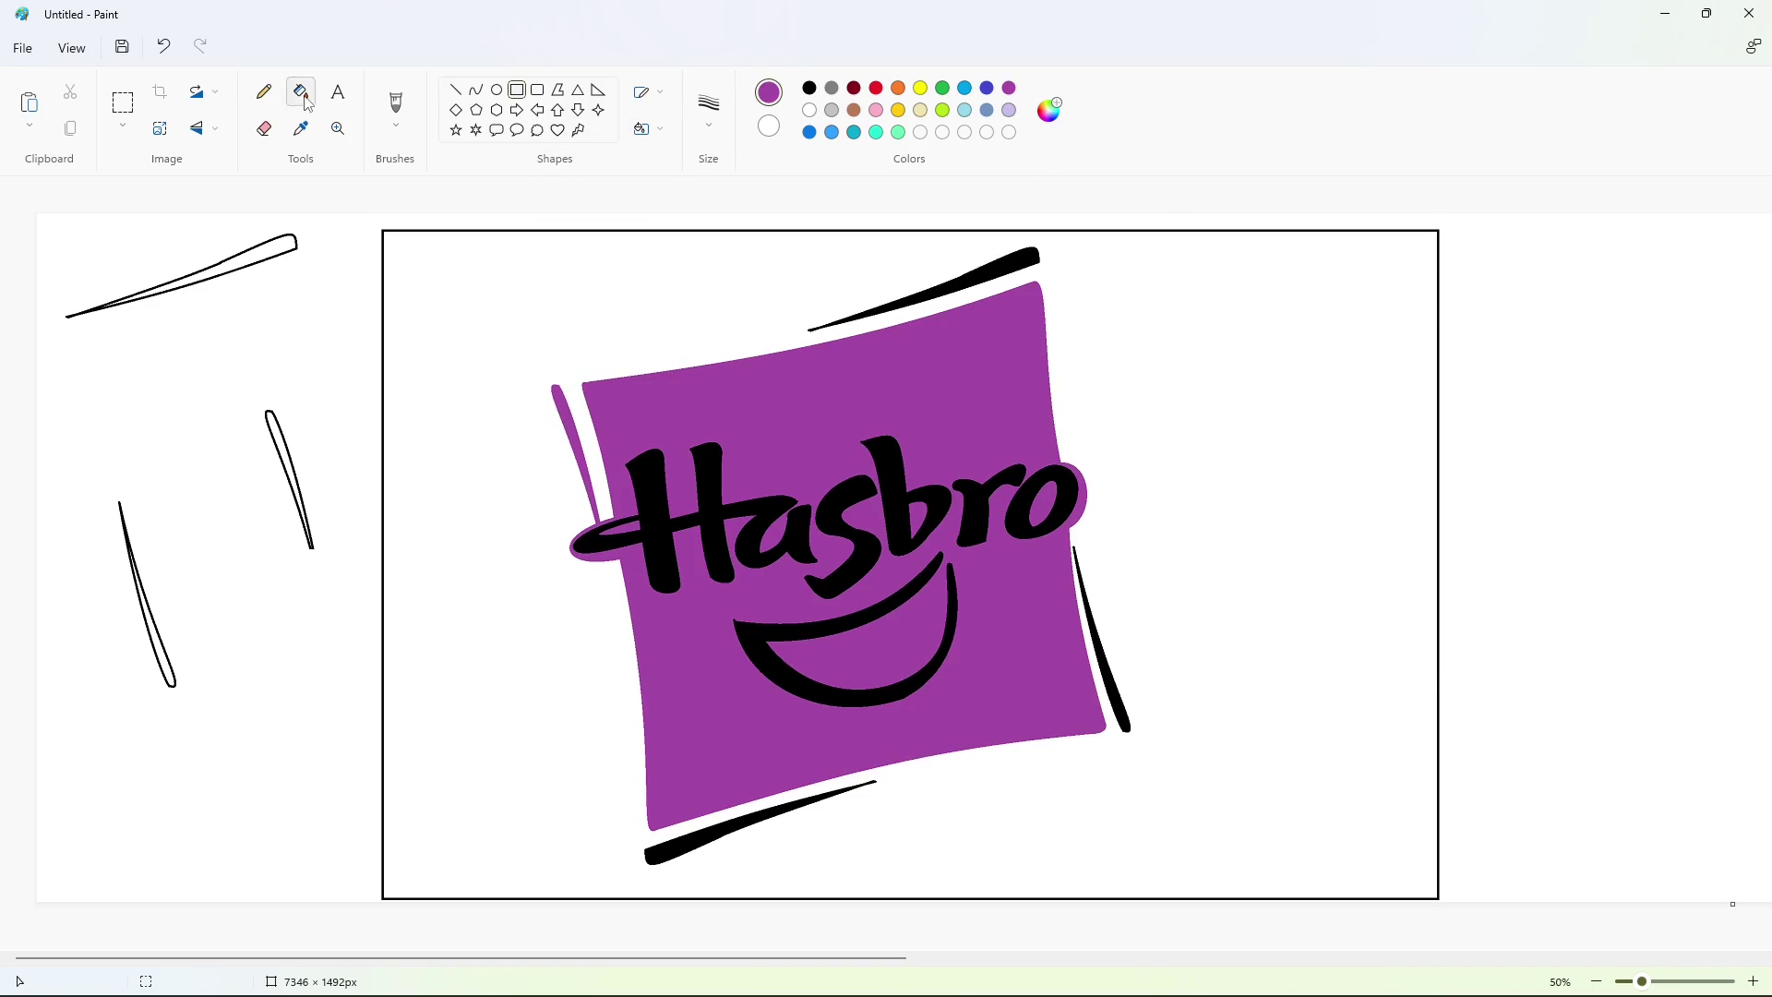
click(923, 289)
click(1117, 688)
click(760, 816)
click(809, 87)
click(452, 386)
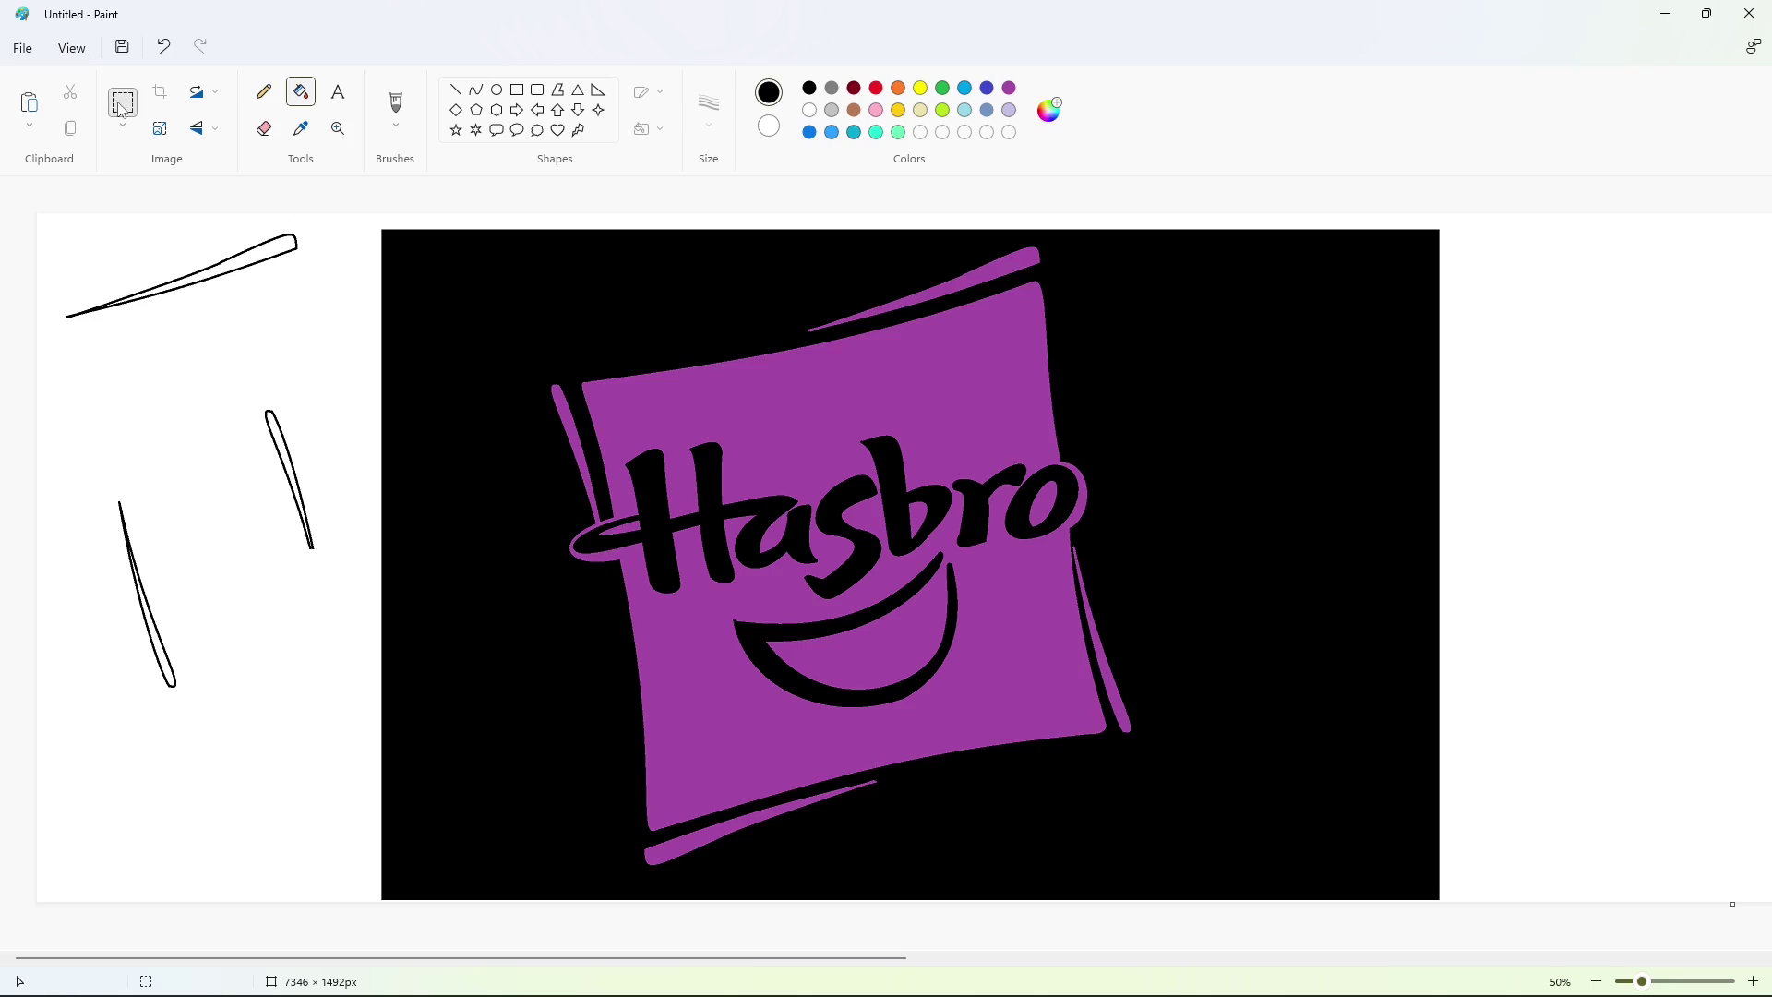
Fill all purple parts with white: the frame, the accent strokes and the openings of the o, the b and the H's loop
click(809, 110)
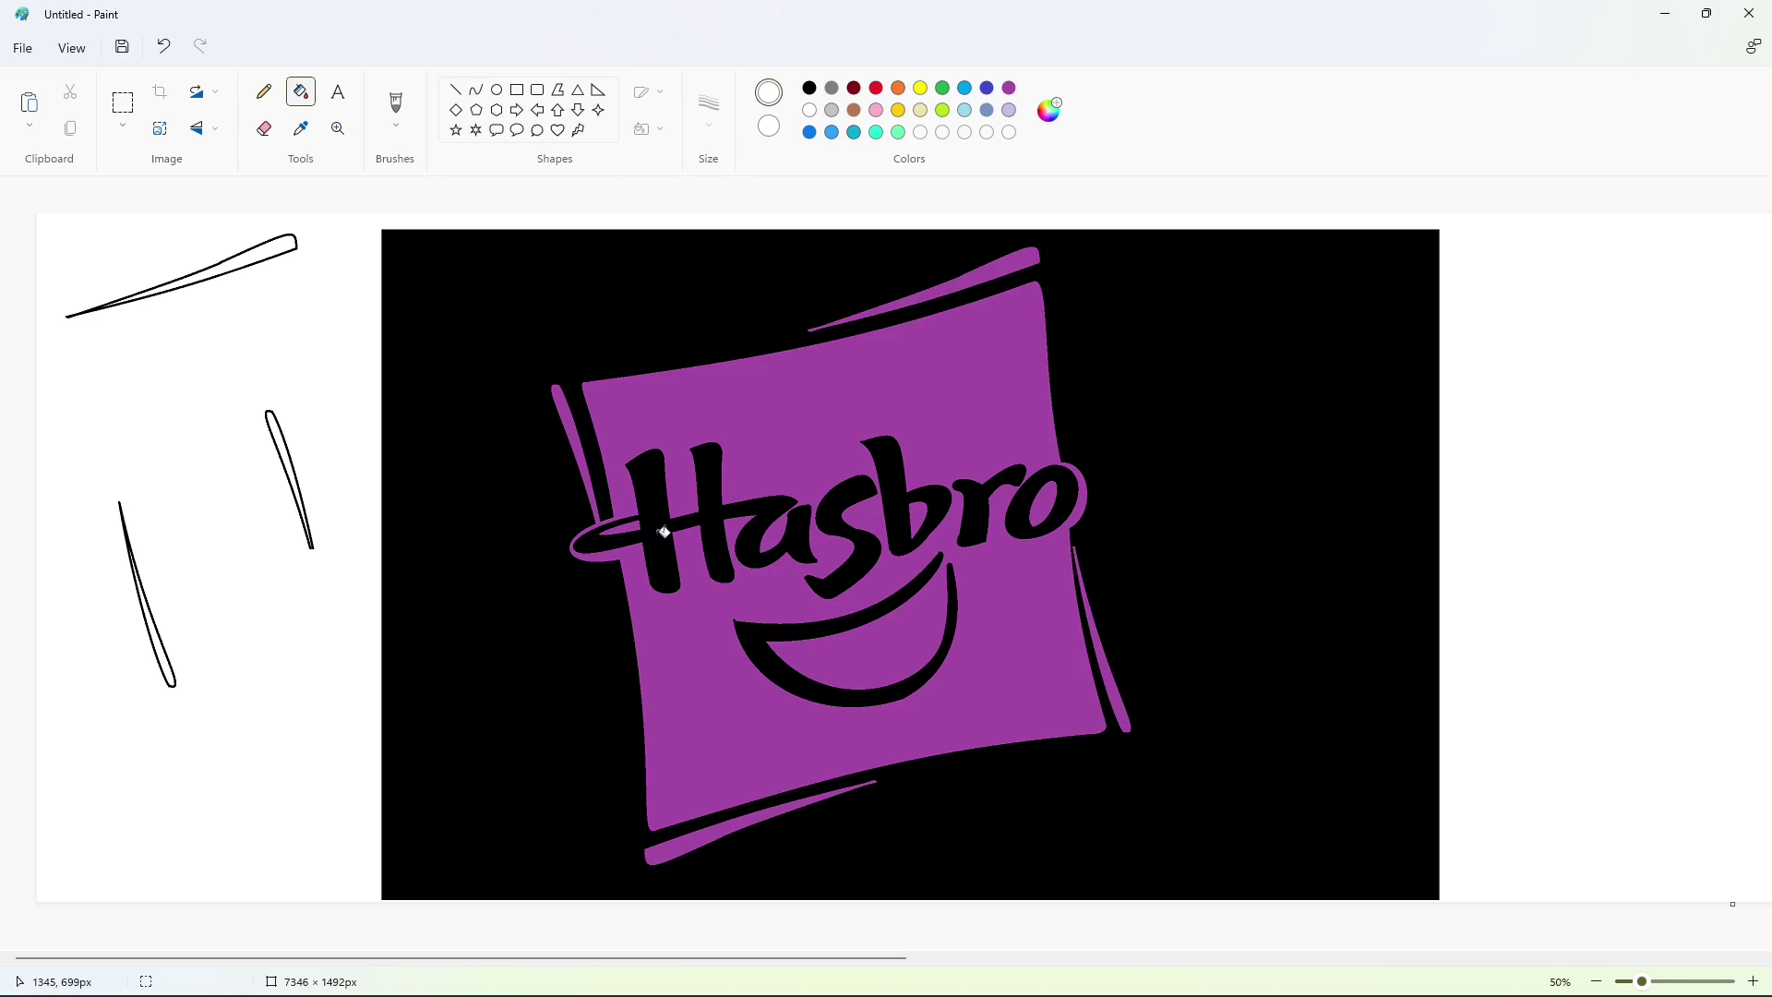
click(703, 391)
click(1043, 503)
click(917, 519)
click(1107, 664)
click(759, 816)
click(923, 291)
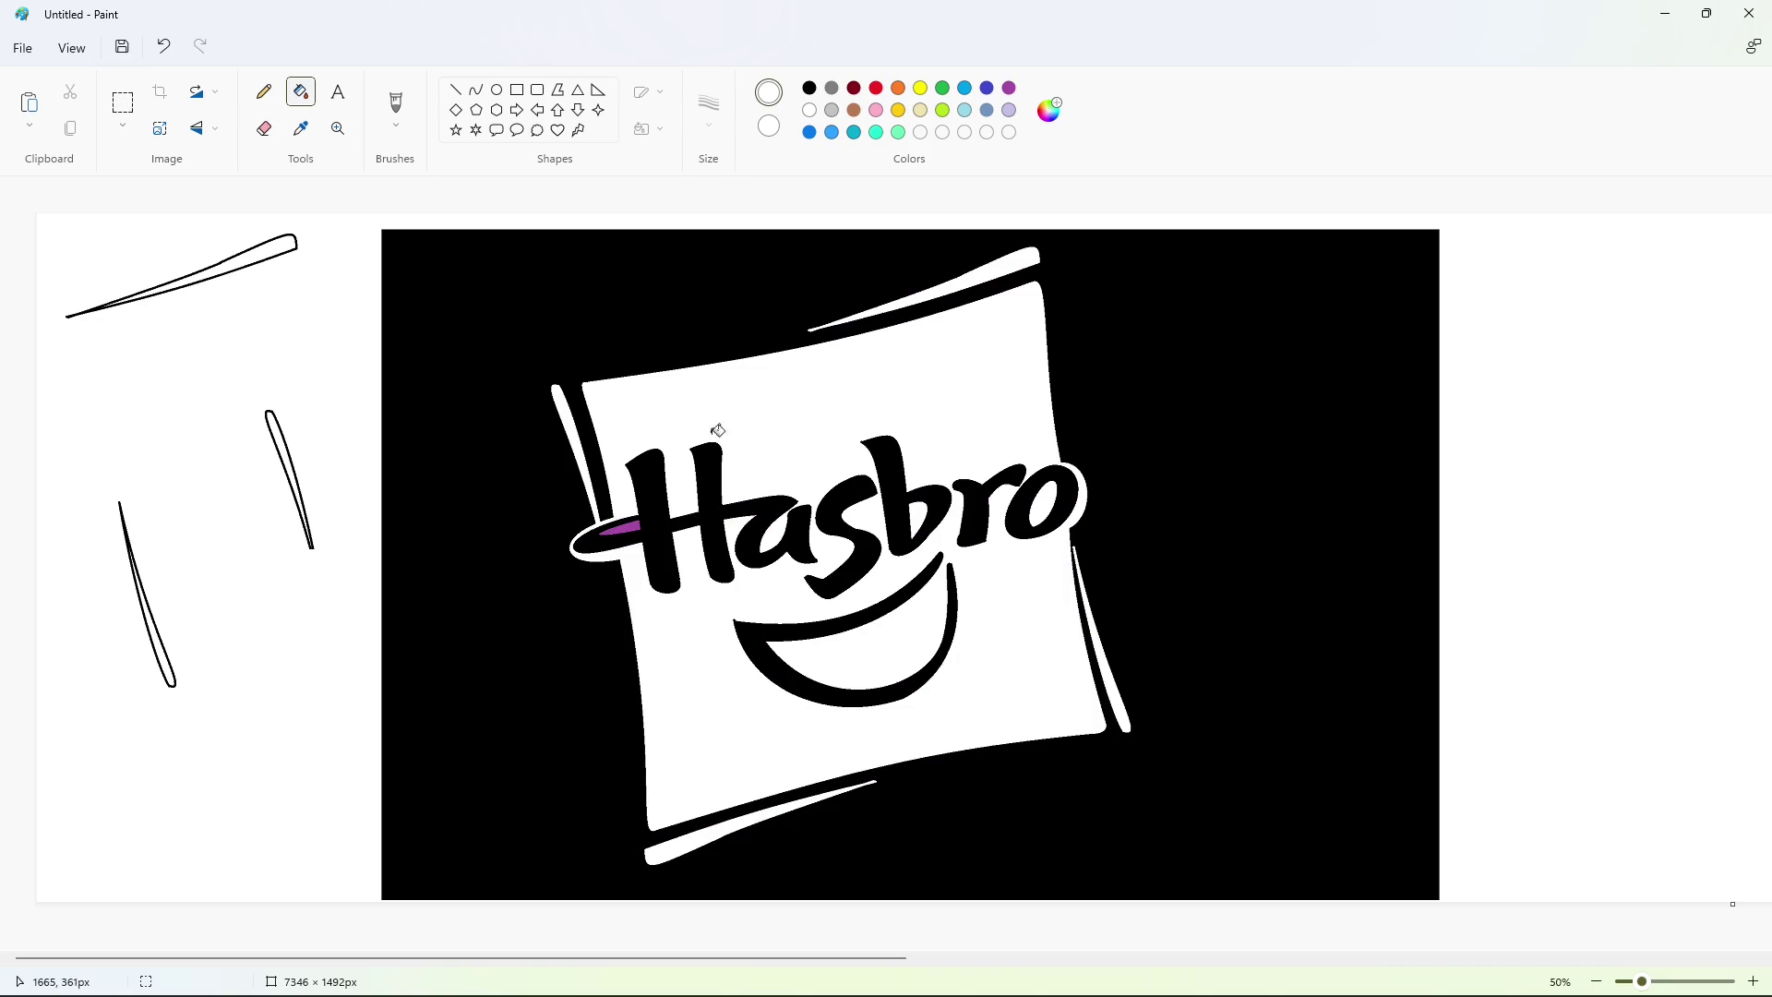
click(631, 527)
Copy the black-and-white logo area and paste it over the blue-green gradient so the gradient shows through the white parts
click(123, 103)
drag(388, 237, 1292, 883)
click(1526, 757)
drag(876, 958, 1770, 964)
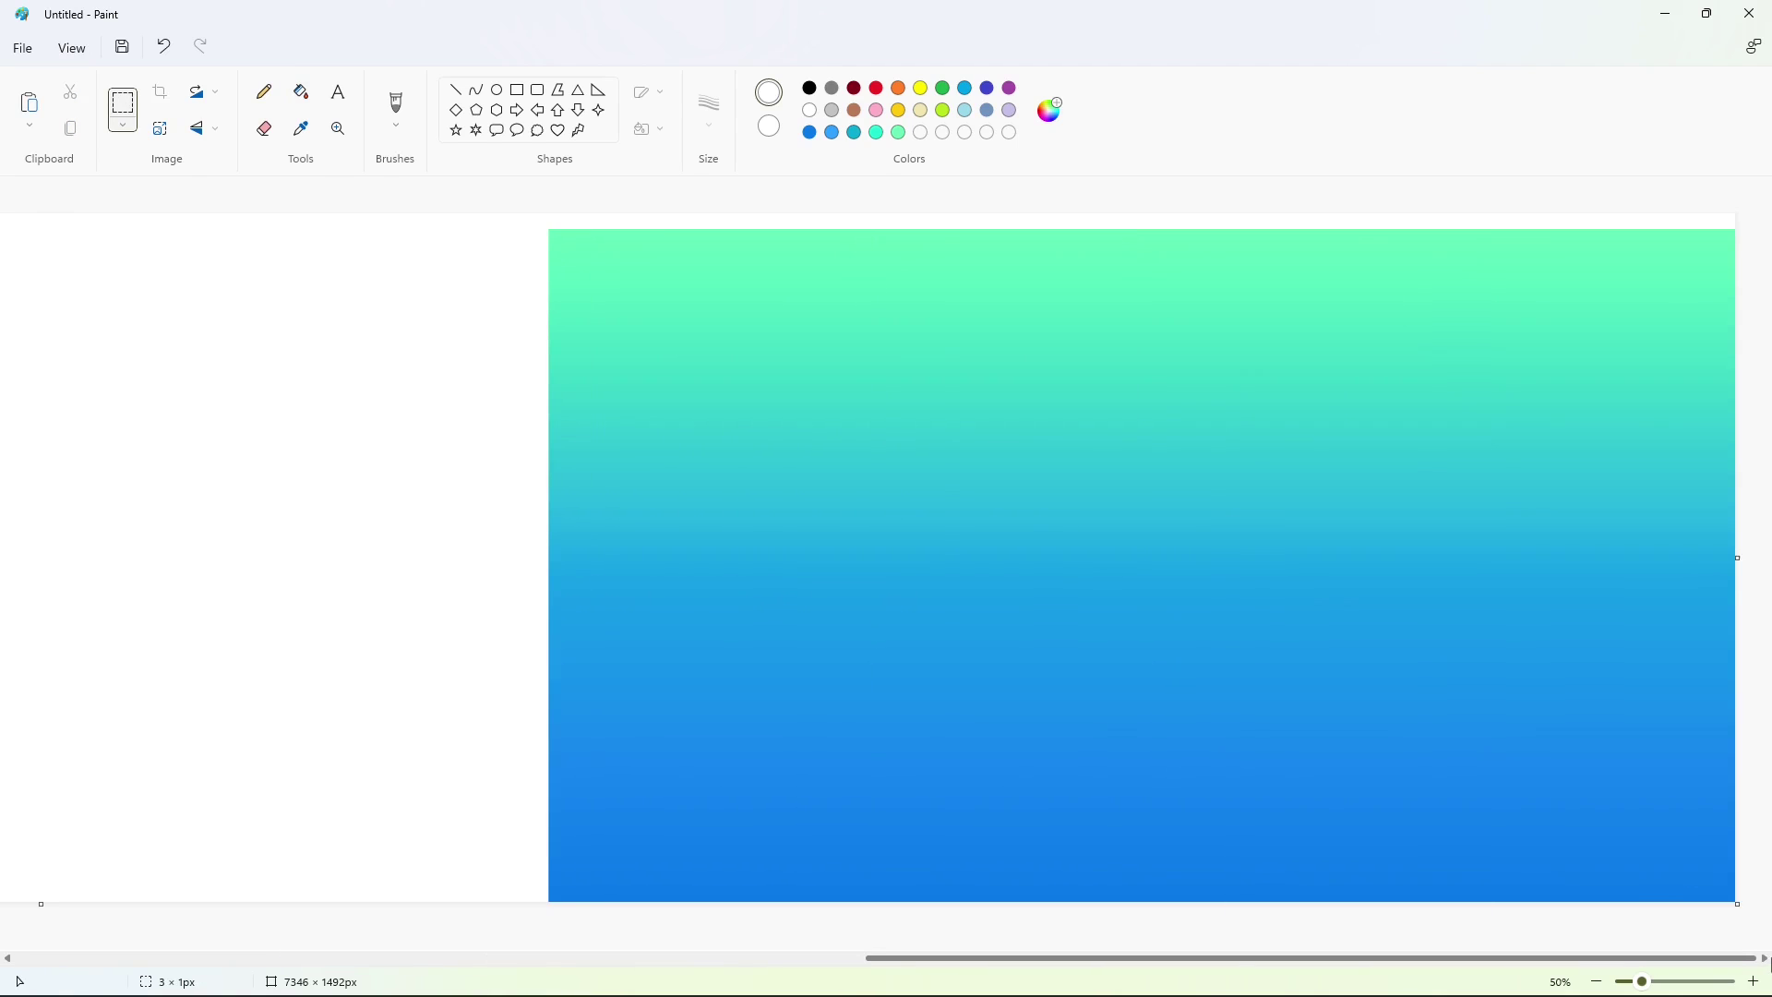
key(ctrl+v)
drag(401, 551, 873, 607)
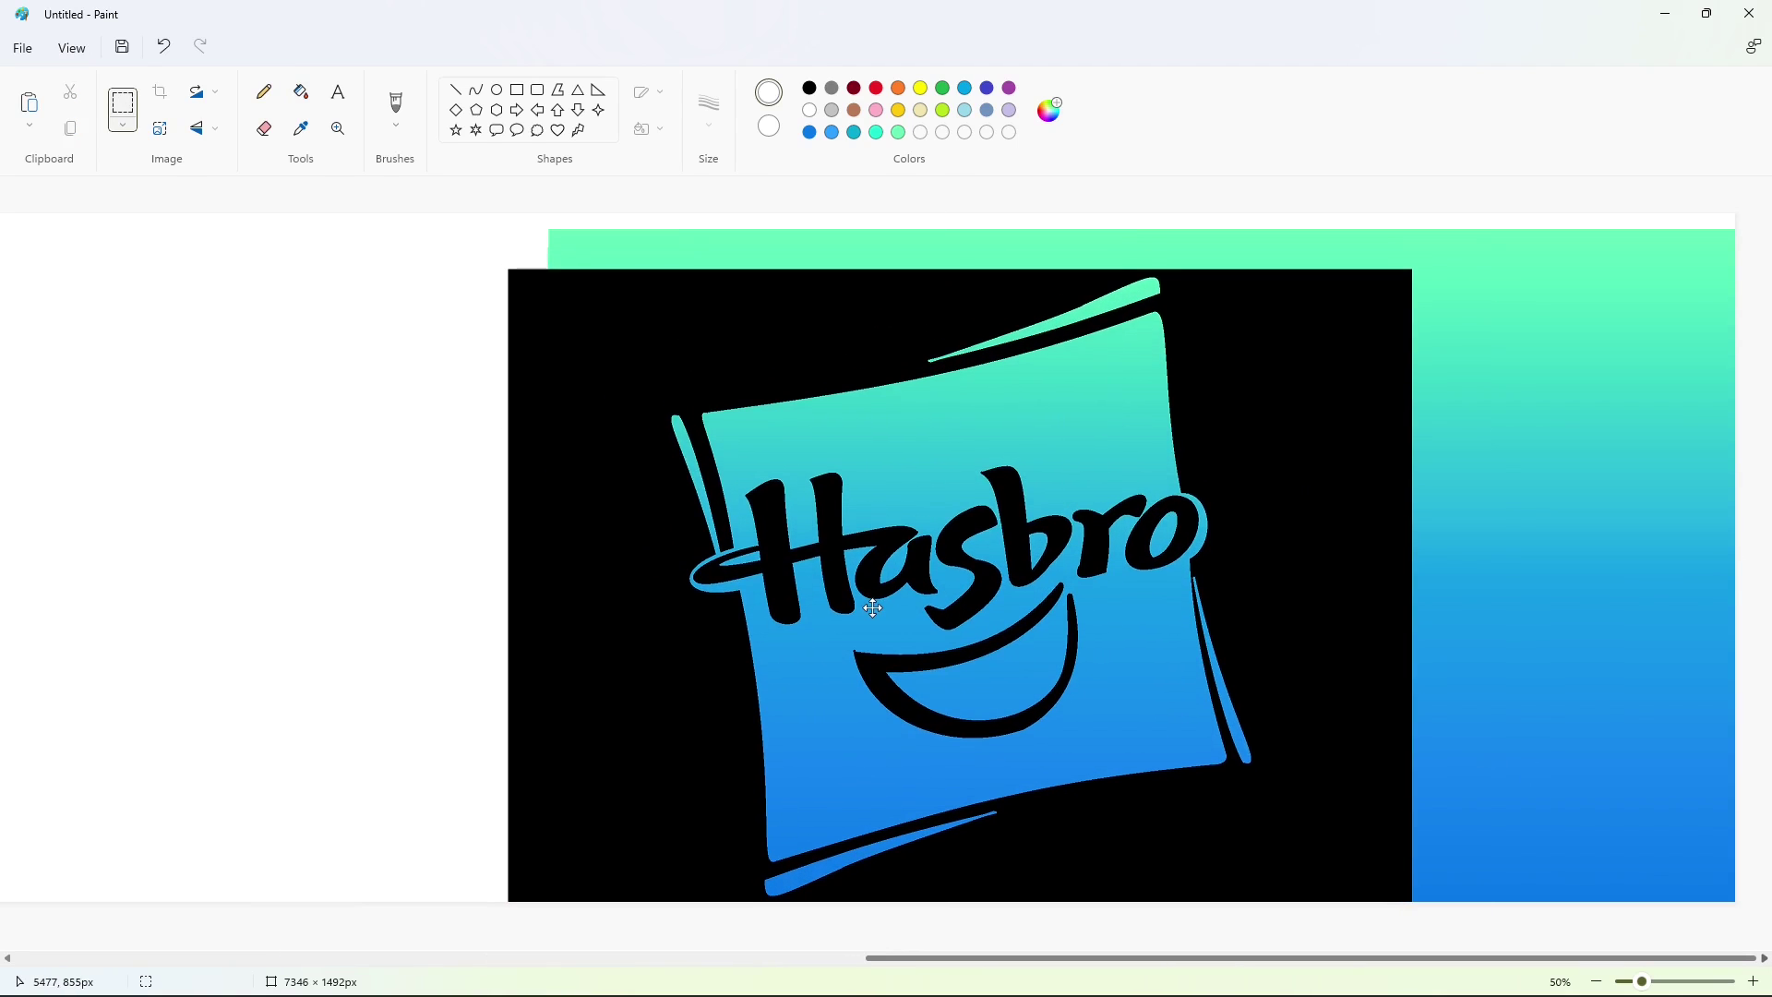
Select and copy the gradient-filled logo, and resize the canvas to 3634 × 1492 px
click(221, 279)
drag(513, 274, 1316, 899)
click(1350, 921)
click(1595, 981)
drag(1733, 386, 1713, 557)
scroll(241, 495, up, 2)
Paste the gradient logo near the middle of the blank canvas and fill its black background with white
key(ctrl+v)
drag(438, 569, 800, 587)
click(301, 91)
click(554, 272)
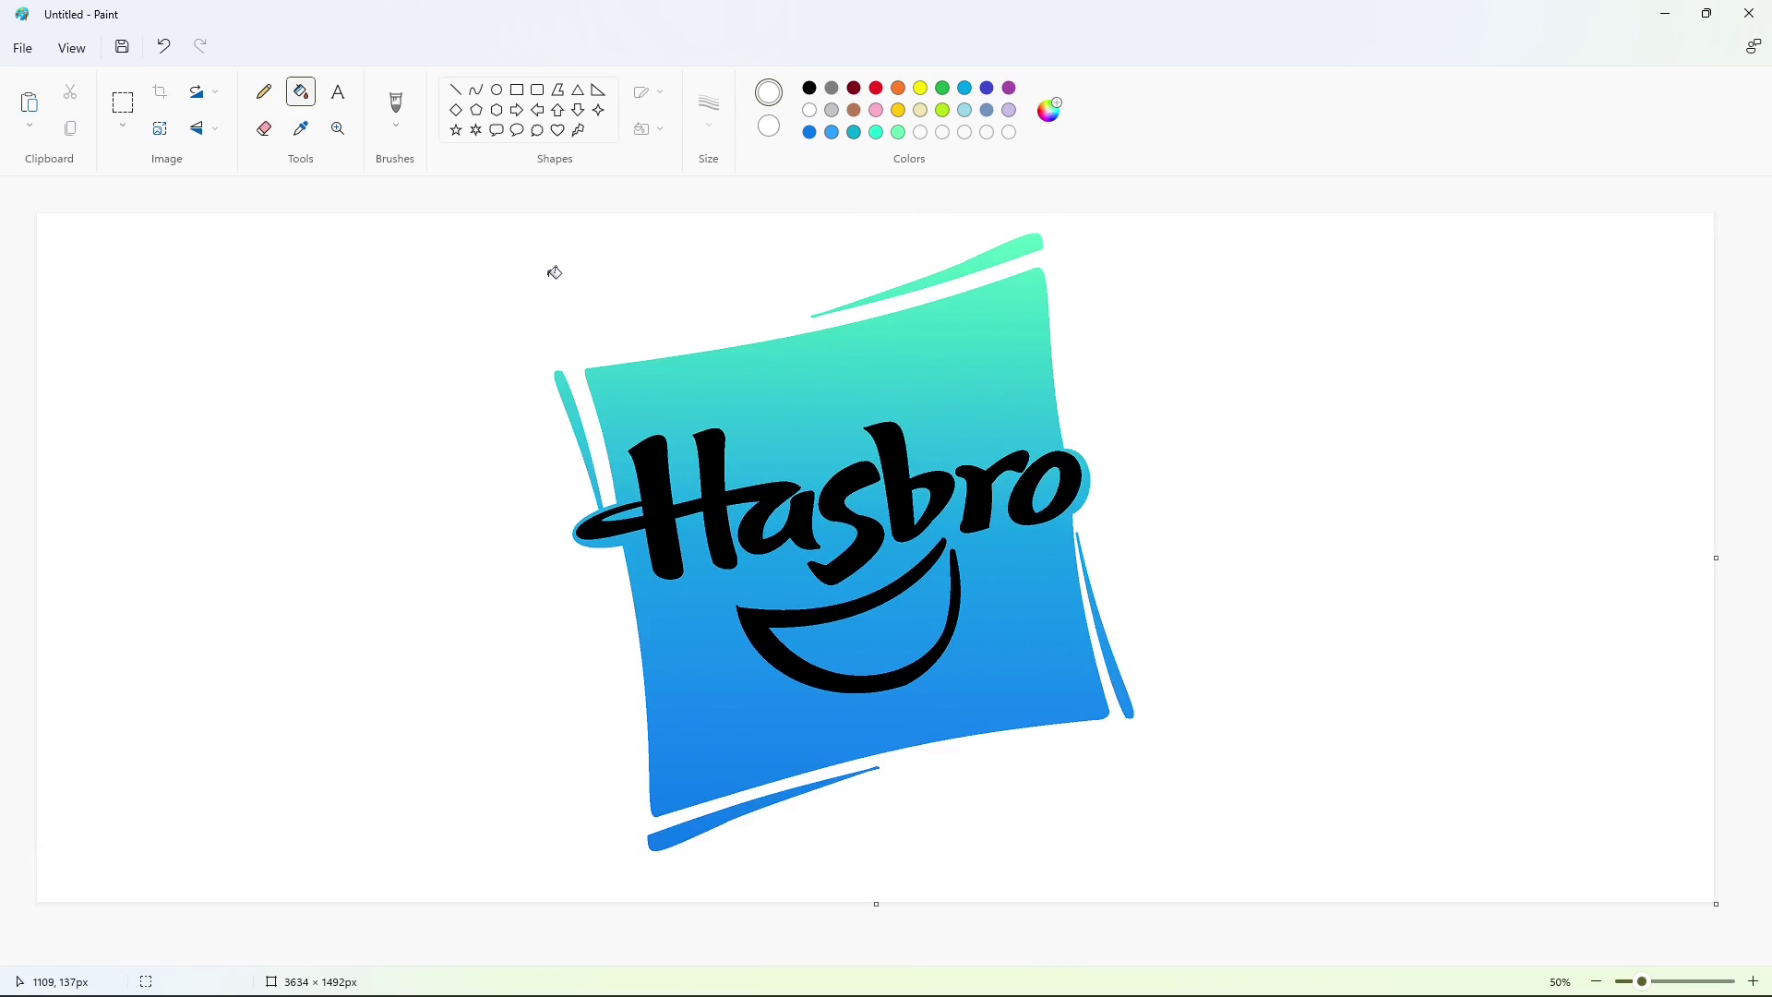
Fill the black Hasbro letters and the smile with white
click(670, 524)
click(839, 500)
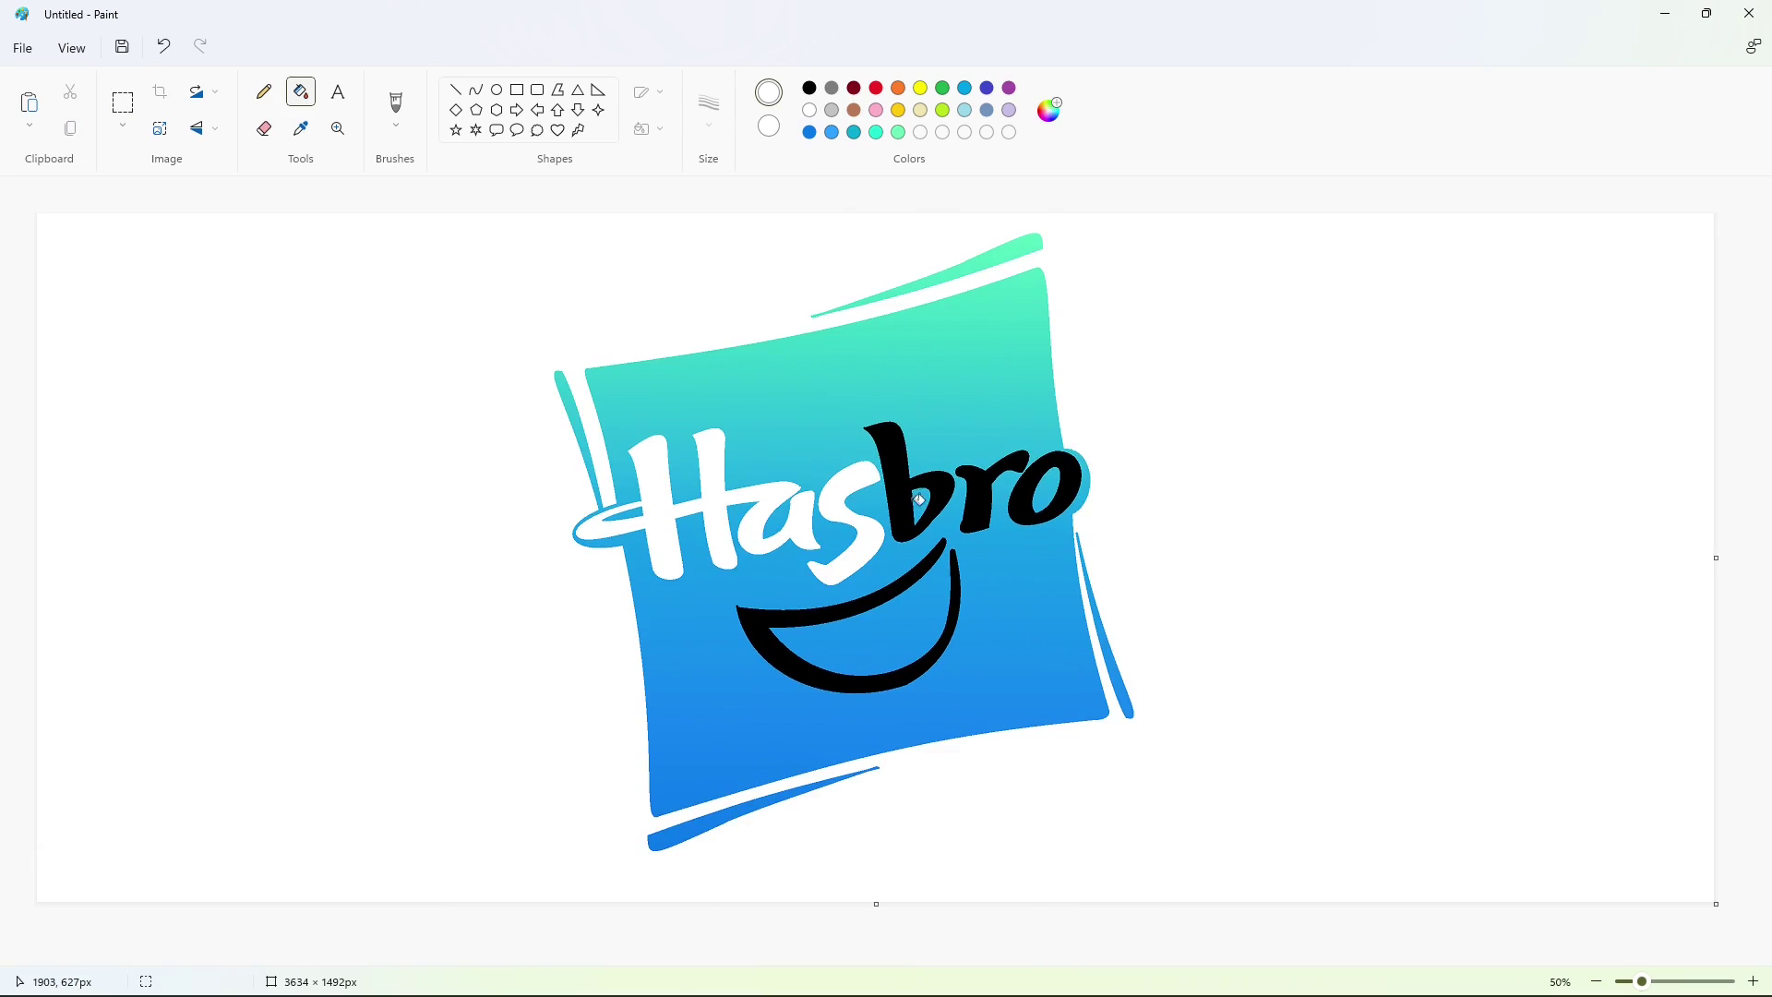
click(919, 499)
click(980, 501)
click(1027, 509)
click(771, 620)
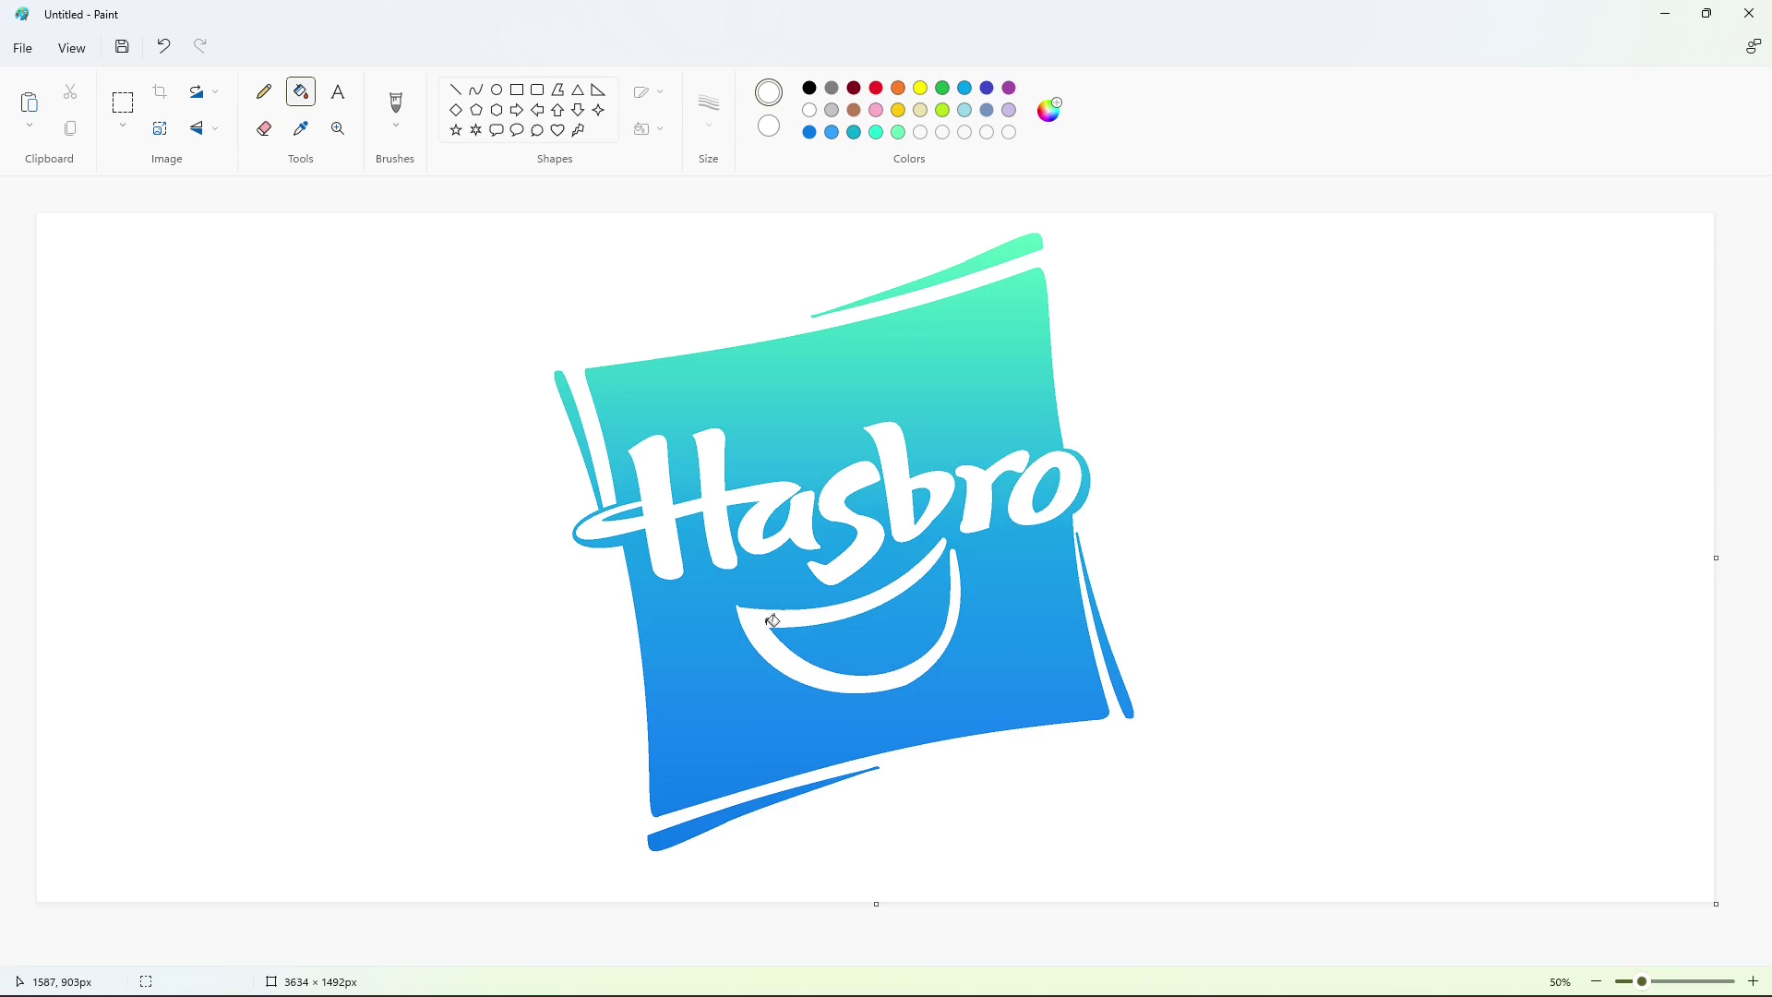